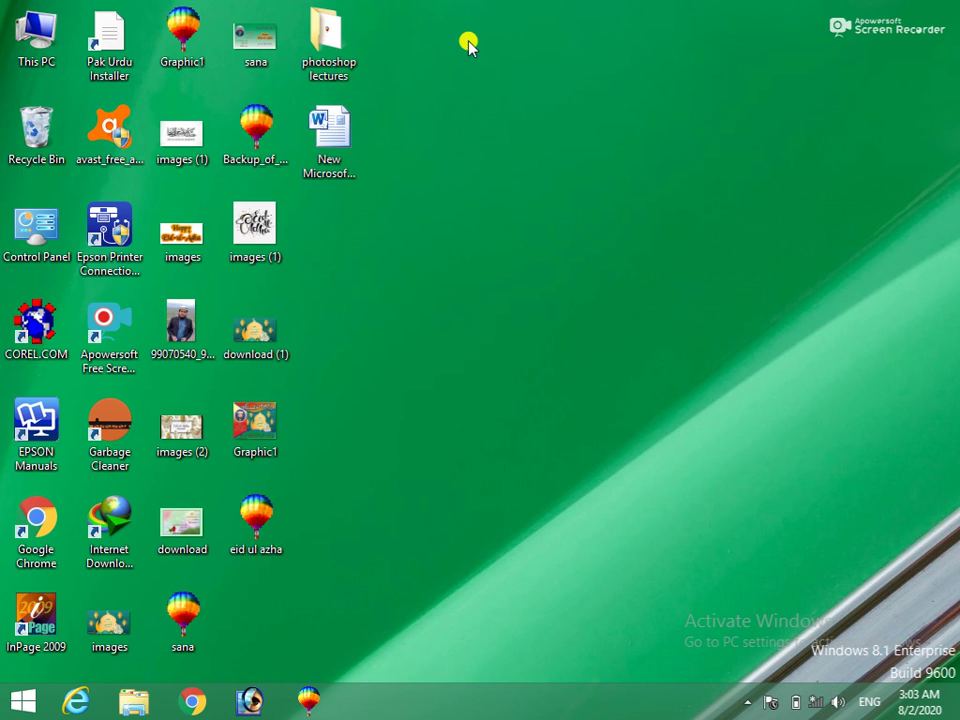
Create a new Microsoft PowerPoint Presentation file on the desktop with the default name
{"action": "right_click", "coordinate": [468, 43]}
{"action": "mouse_move", "coordinate": [512, 208]}
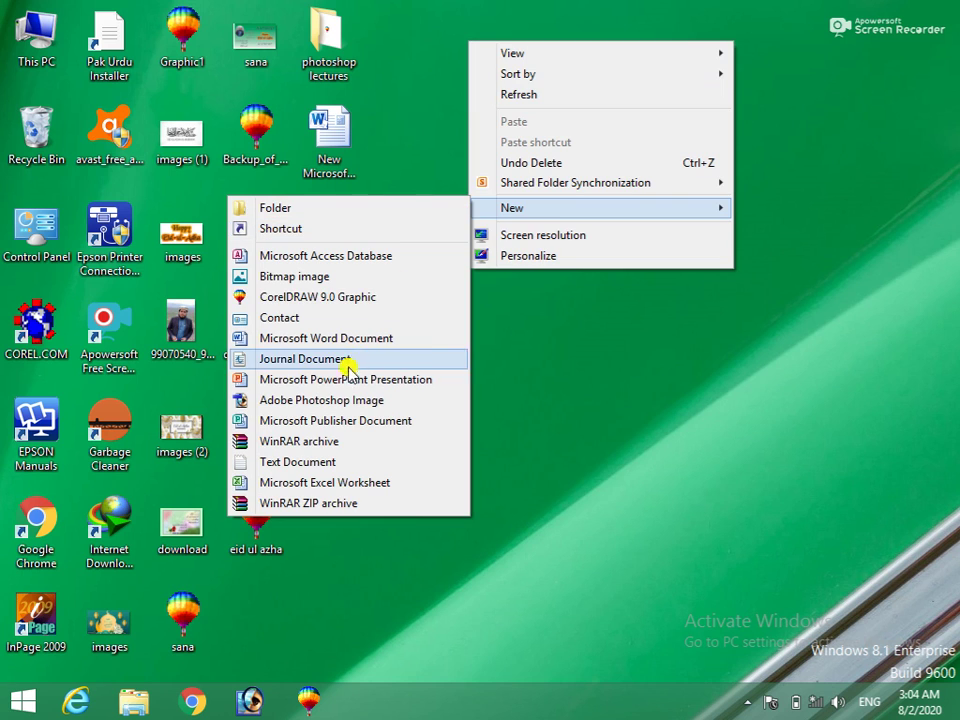
{"action": "left_click", "coordinate": [344, 383]}
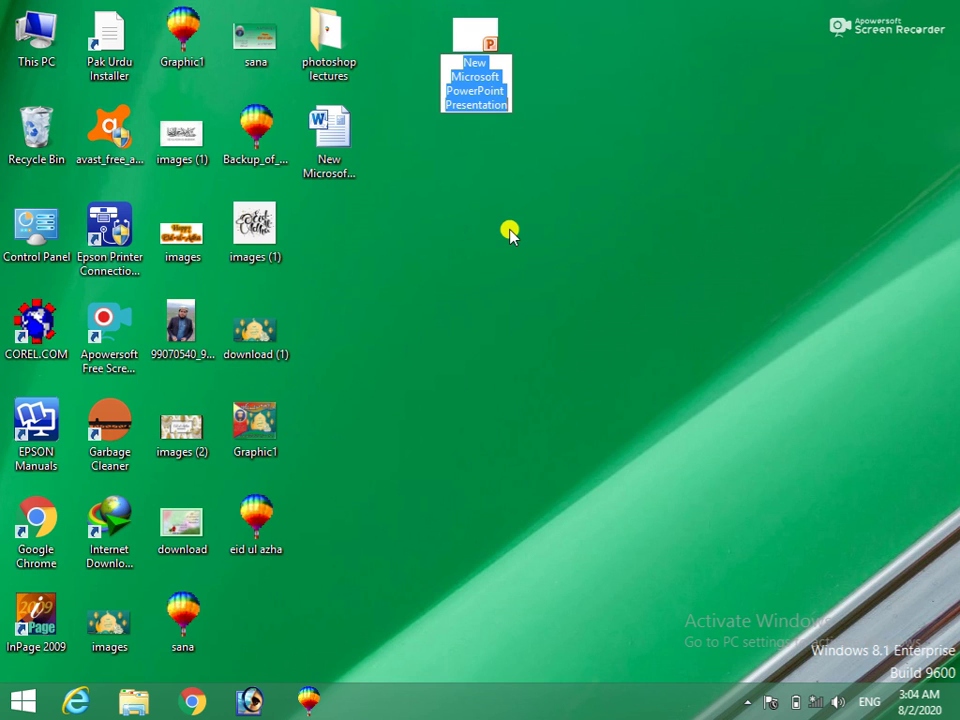
{"action": "key", "text": "Return"}
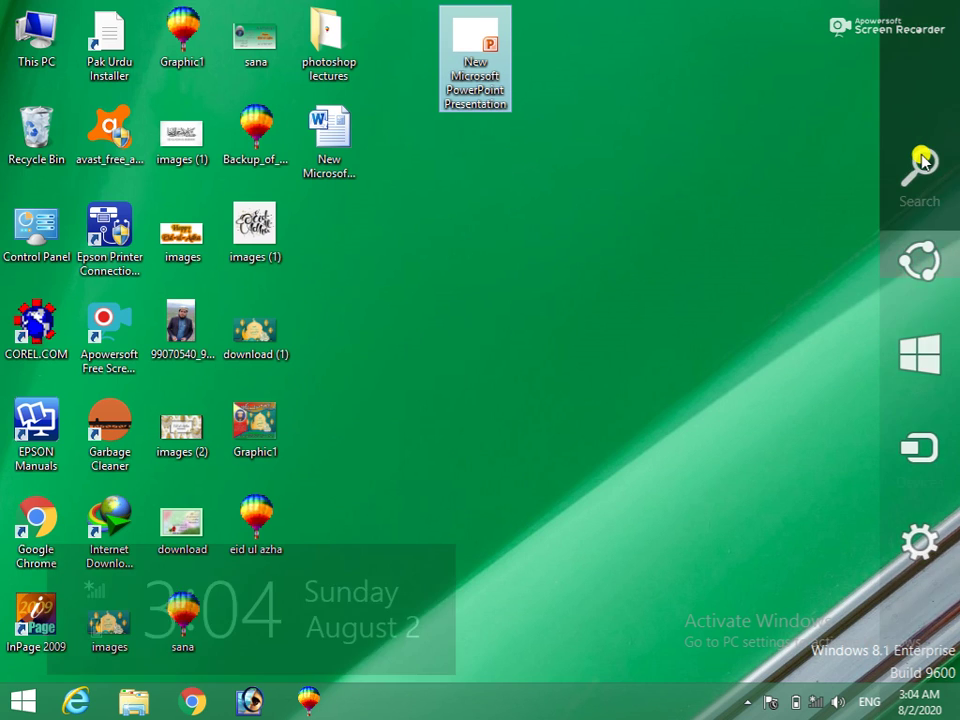
Search for 'power' and launch Microsoft PowerPoint 2010
{"action": "left_click", "coordinate": [921, 167]}
{"action": "type", "text": "power"}
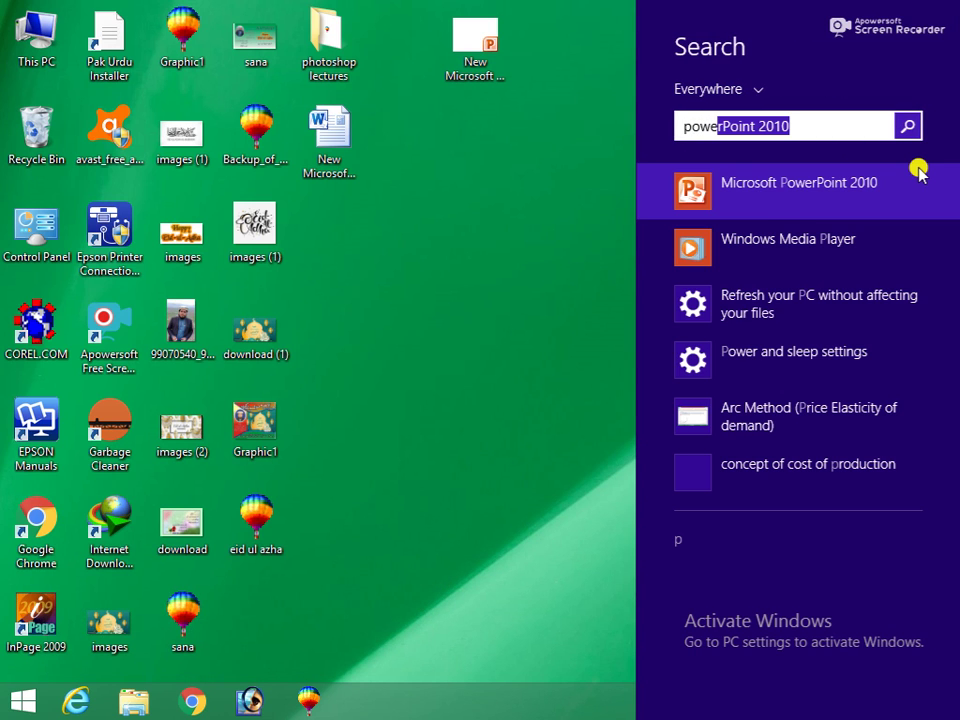
{"action": "type", "text": "r"}
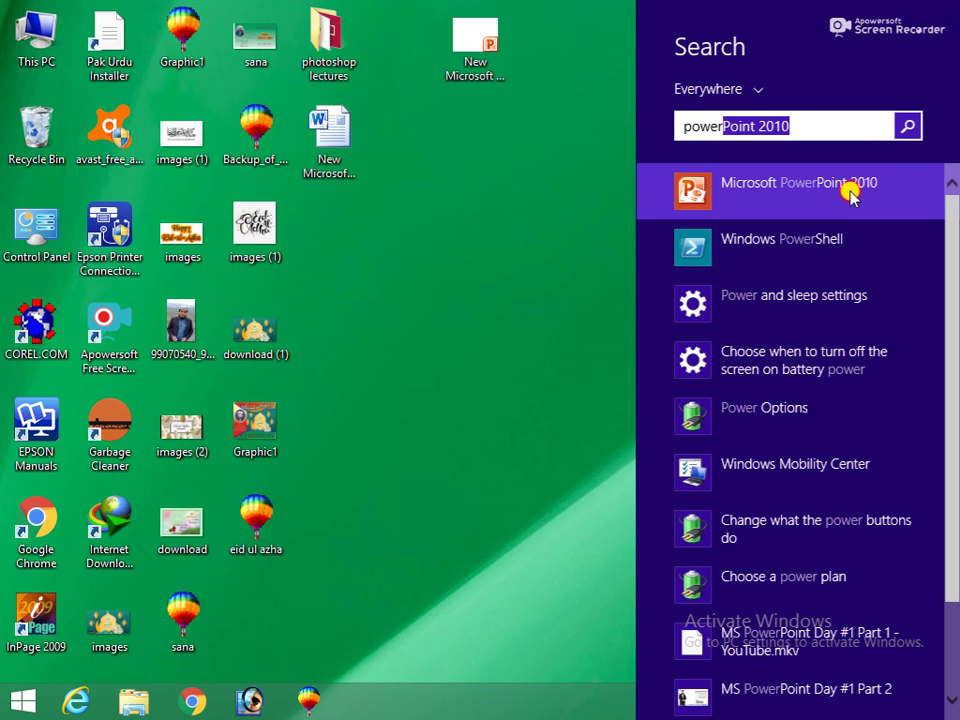
{"action": "left_click", "coordinate": [850, 195]}
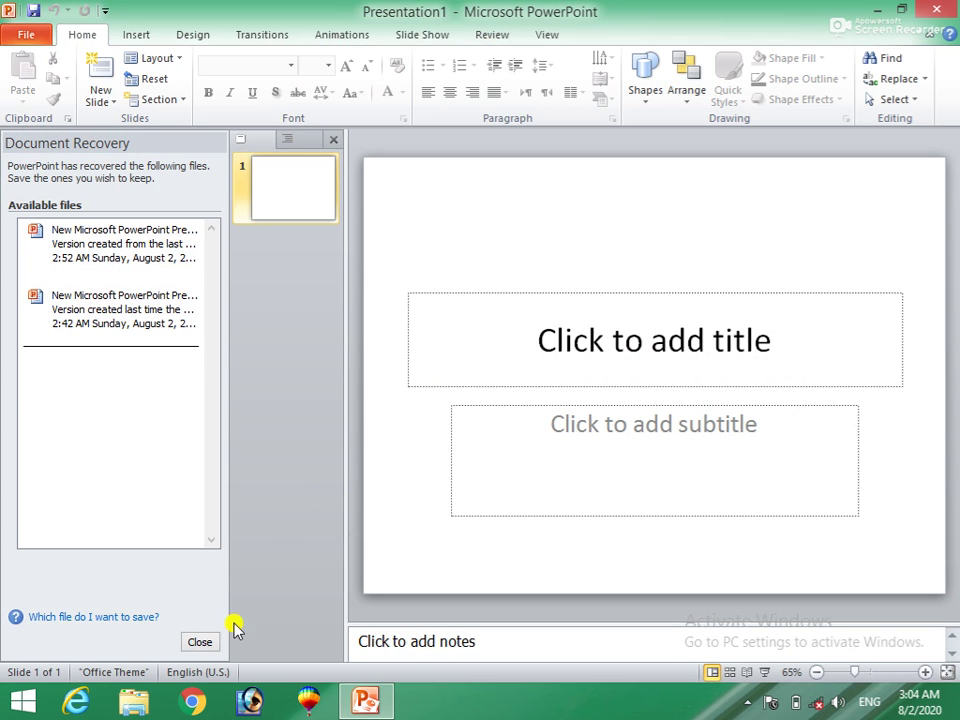
Discard the recovered files, reopen the desktop presentation file, and add its first title slide
{"action": "left_click", "coordinate": [205, 640]}
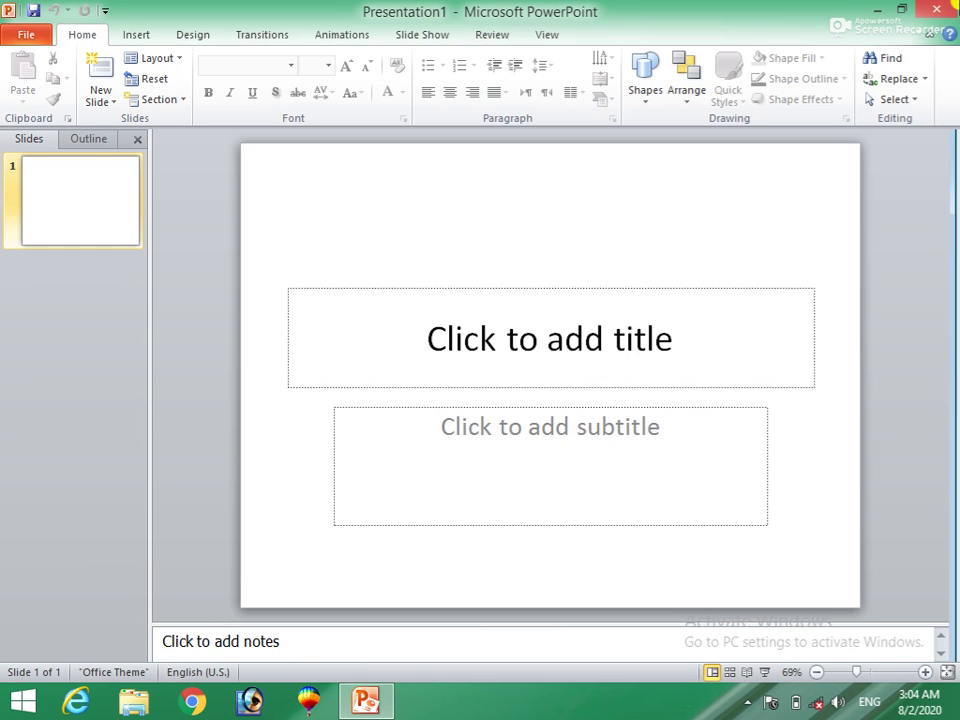
{"action": "left_click", "coordinate": [940, 10]}
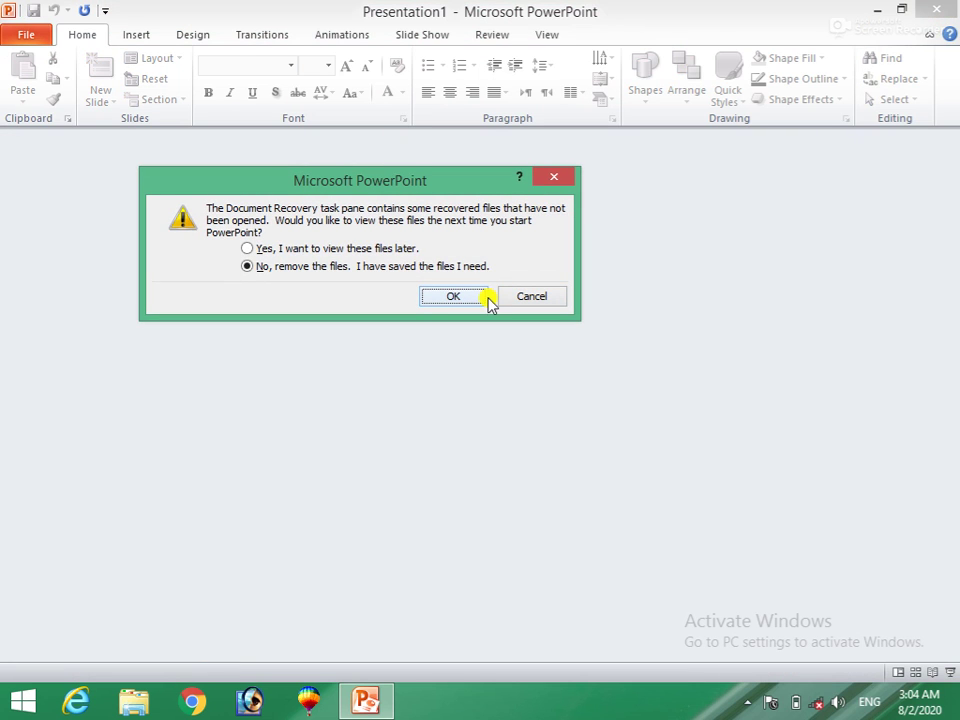
{"action": "left_click", "coordinate": [470, 298]}
{"action": "double_click", "coordinate": [463, 50]}
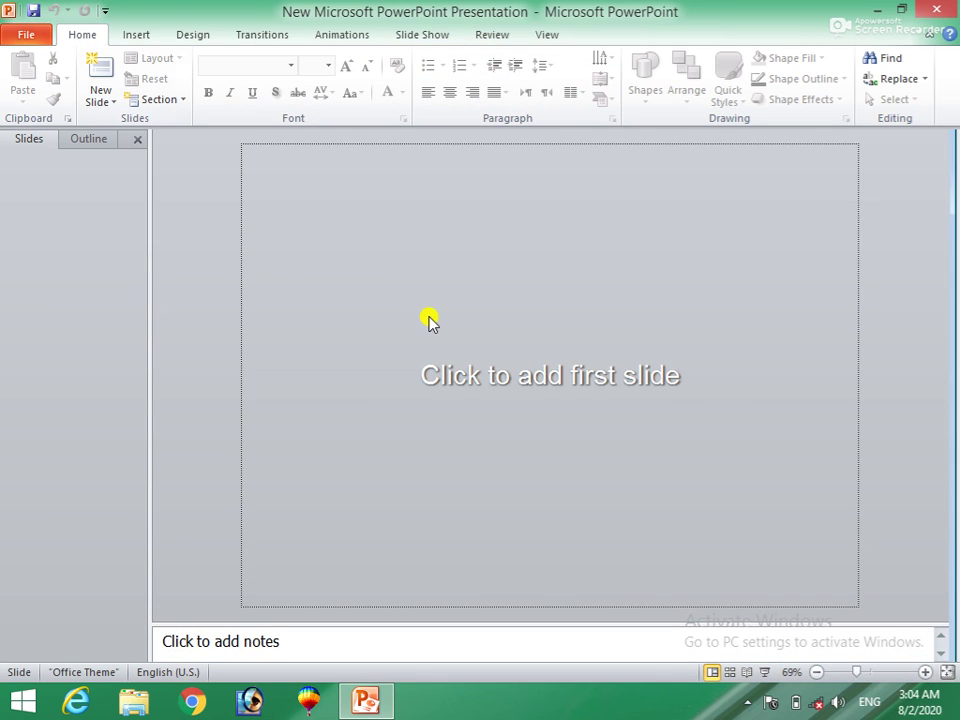
{"action": "left_click", "coordinate": [99, 64]}
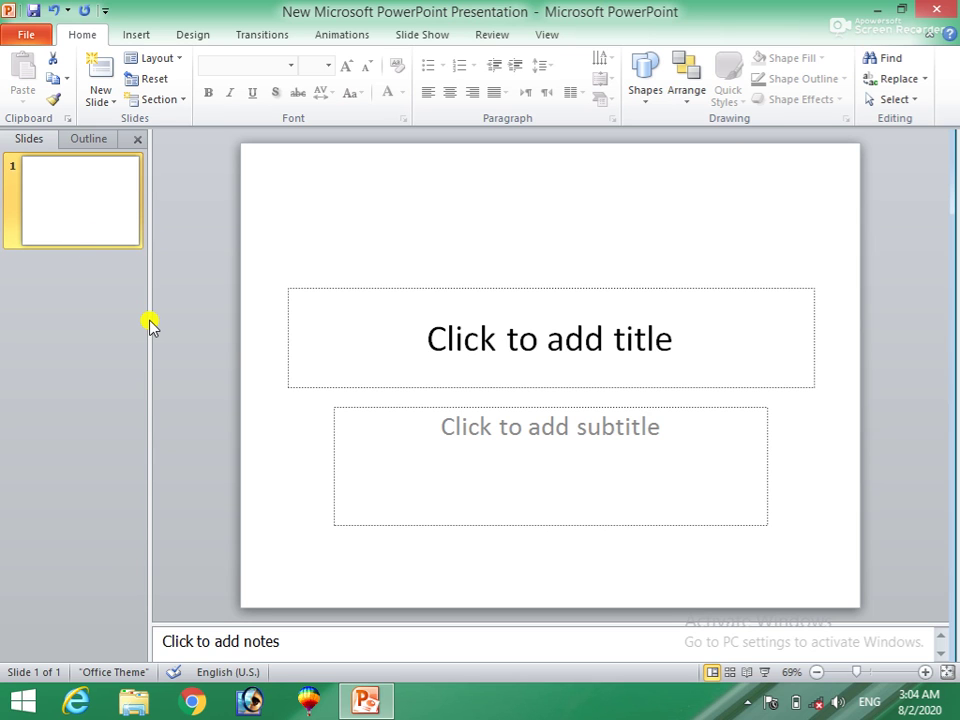
{"action": "key", "text": "ctrl+m"}
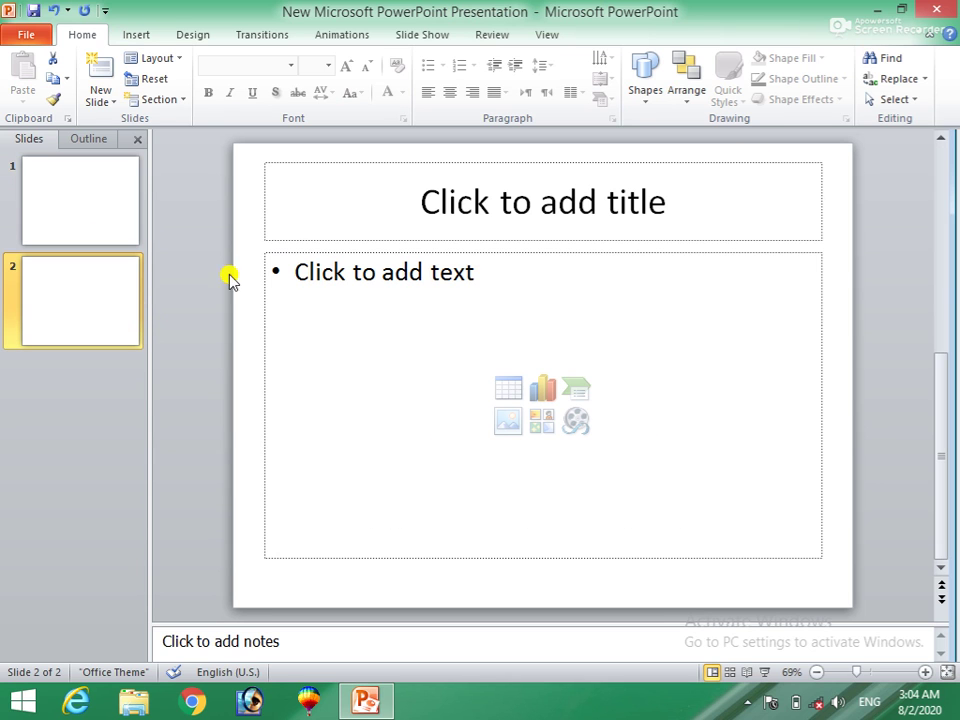
{"action": "left_click", "coordinate": [99, 194]}
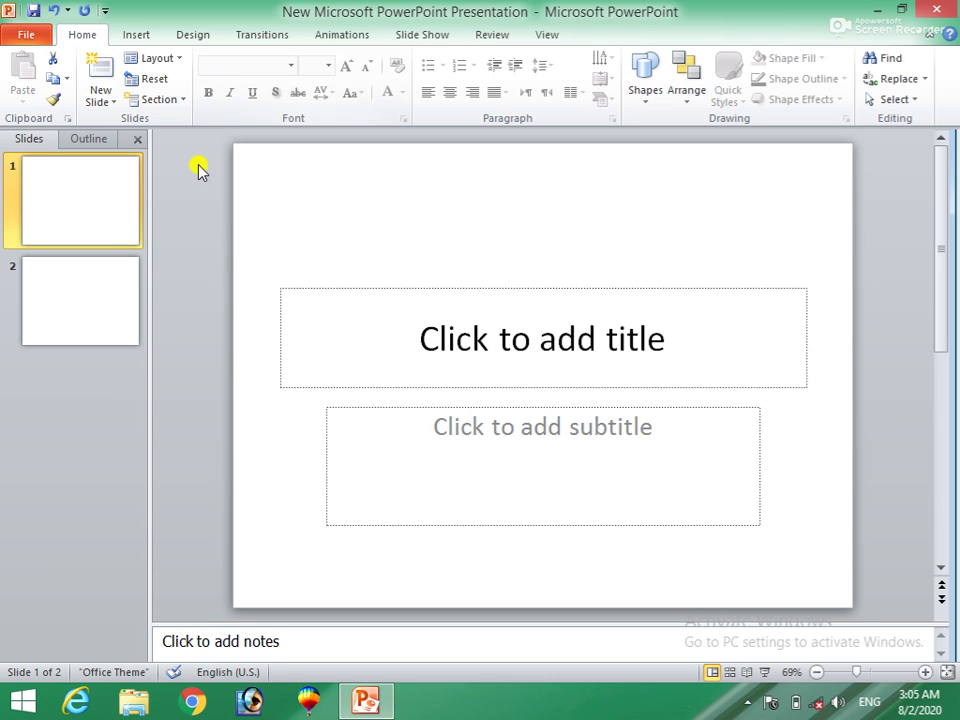
{"action": "key", "text": "ctrl+n"}
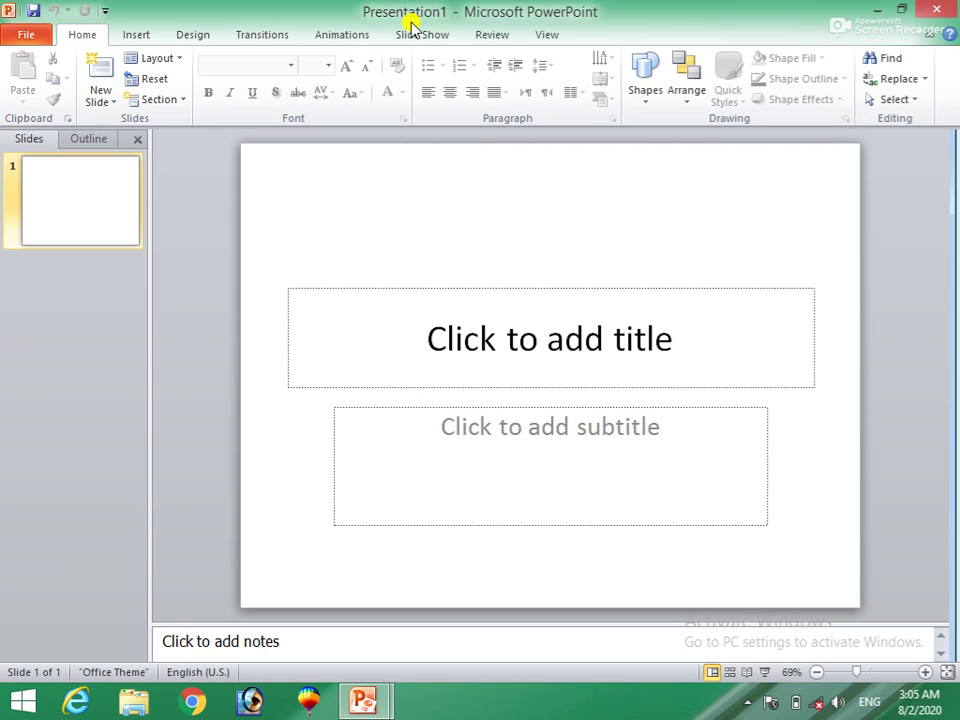
{"action": "key", "text": "ctrl+n"}
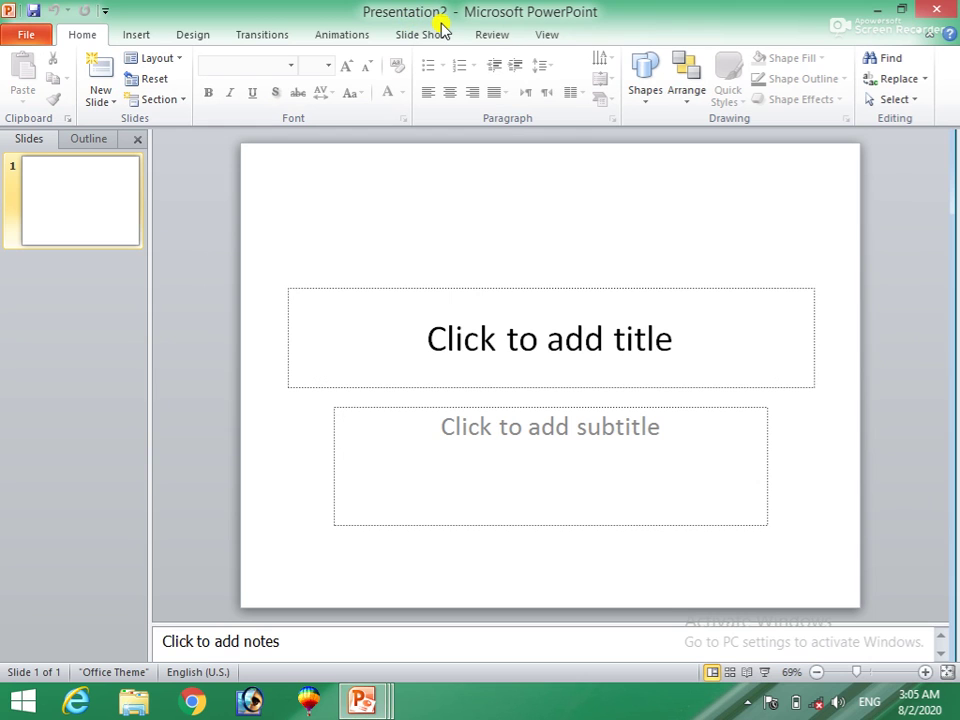
{"action": "key", "text": "ctrl+n"}
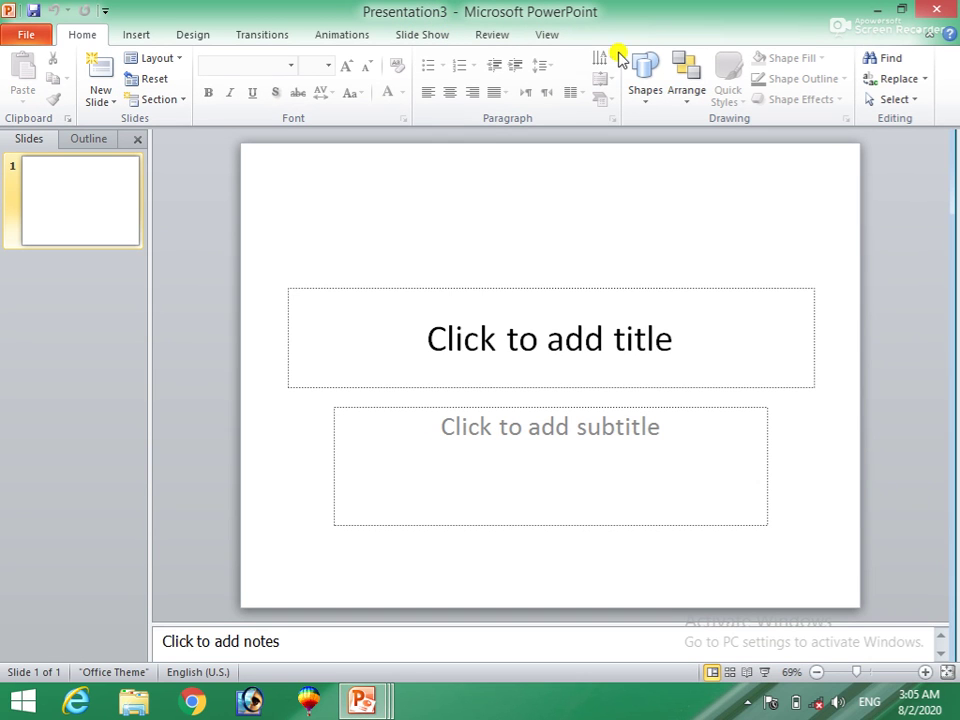
{"action": "left_click", "coordinate": [928, 10]}
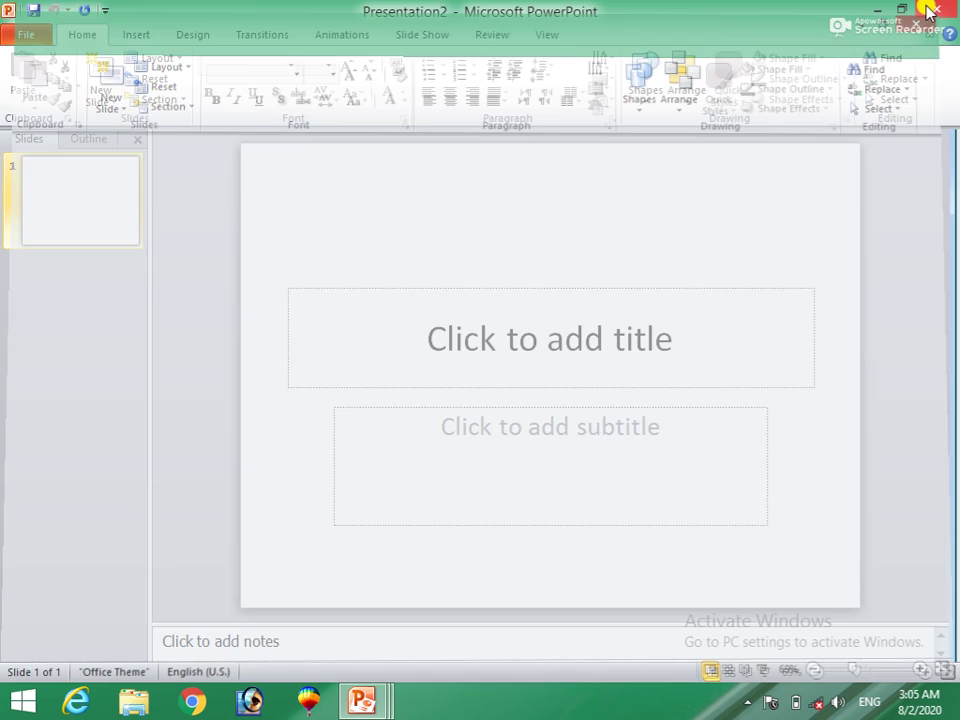
{"action": "left_click", "coordinate": [928, 10]}
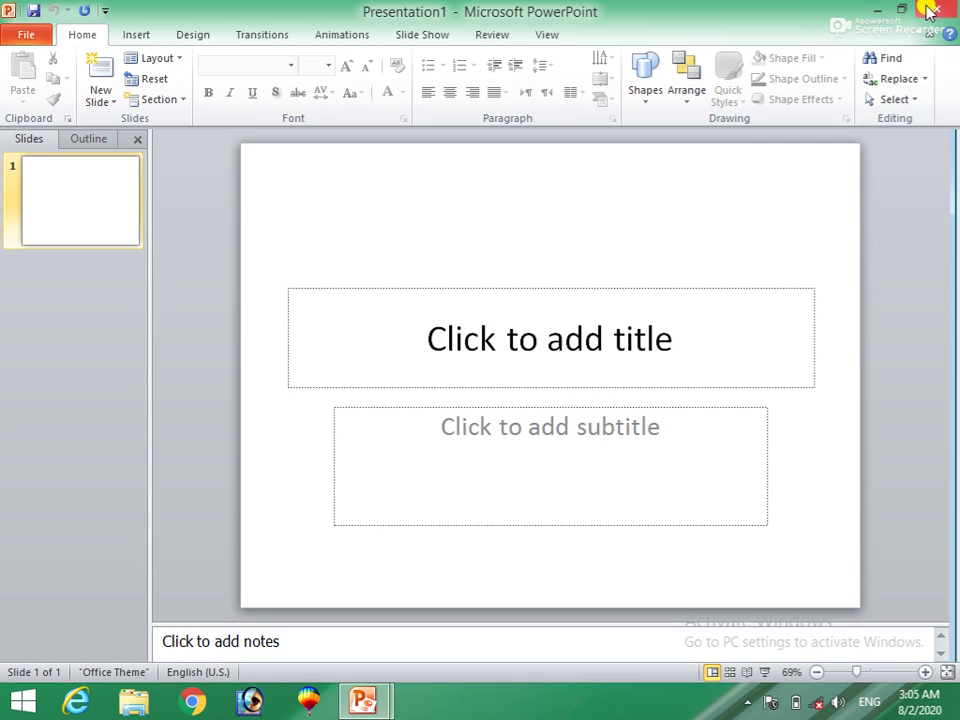
{"action": "left_click", "coordinate": [928, 10]}
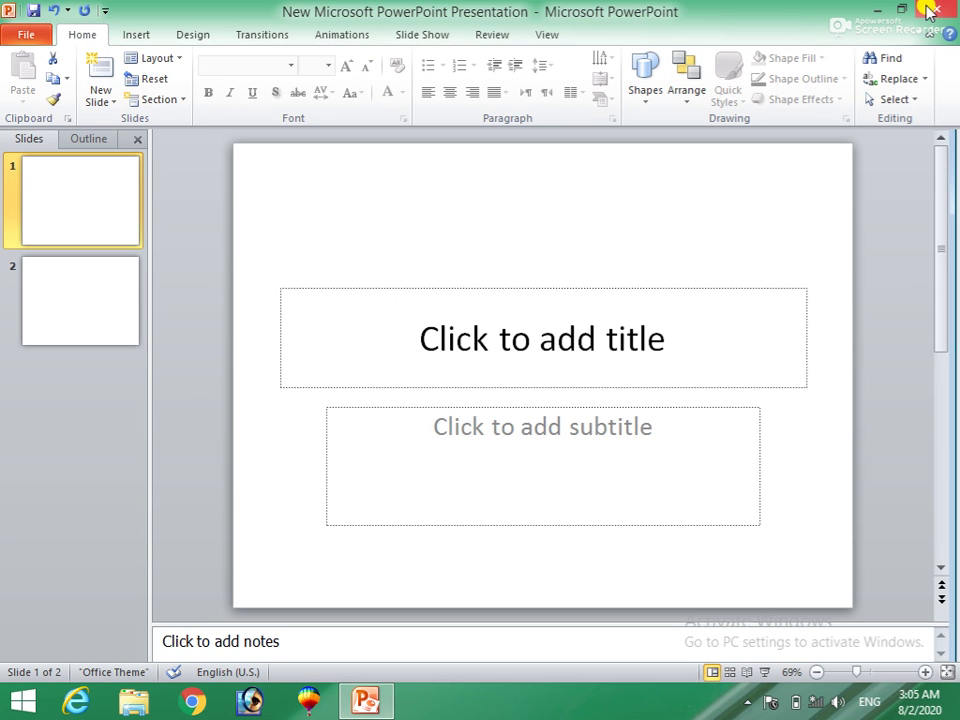
{"action": "left_click", "coordinate": [928, 10]}
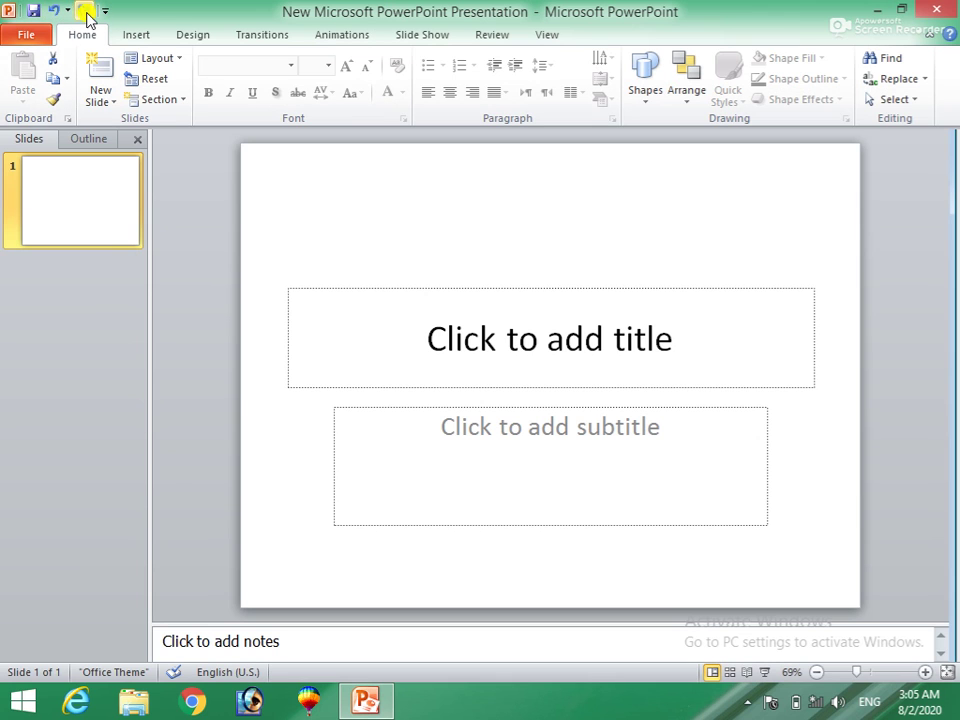
{"action": "left_click", "coordinate": [140, 38]}
{"action": "left_click", "coordinate": [190, 40]}
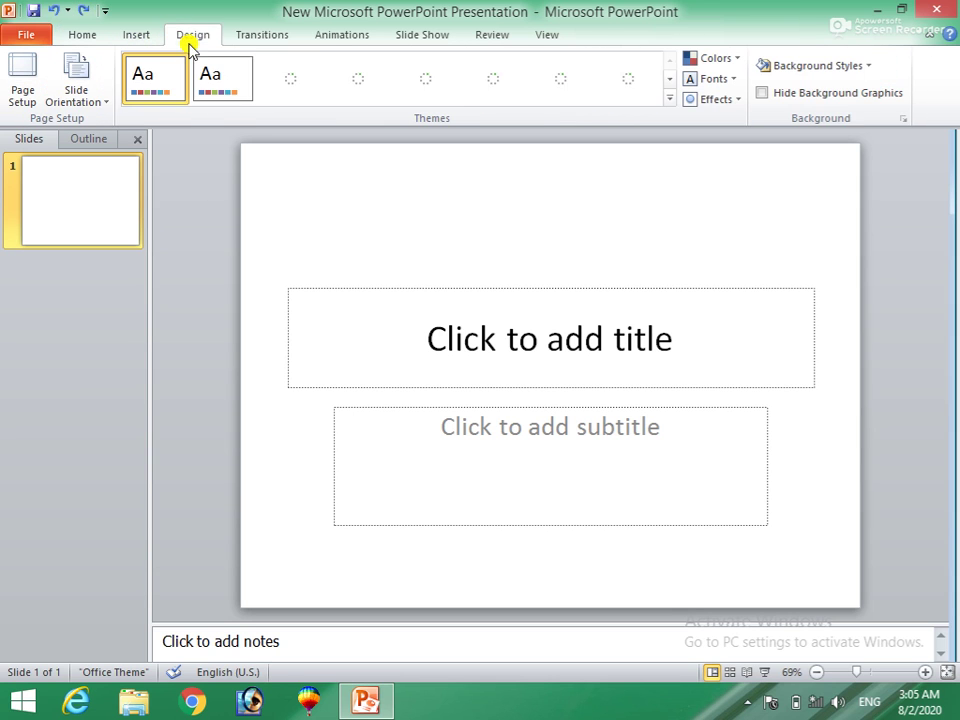
{"action": "left_click", "coordinate": [254, 40]}
{"action": "left_click", "coordinate": [89, 36]}
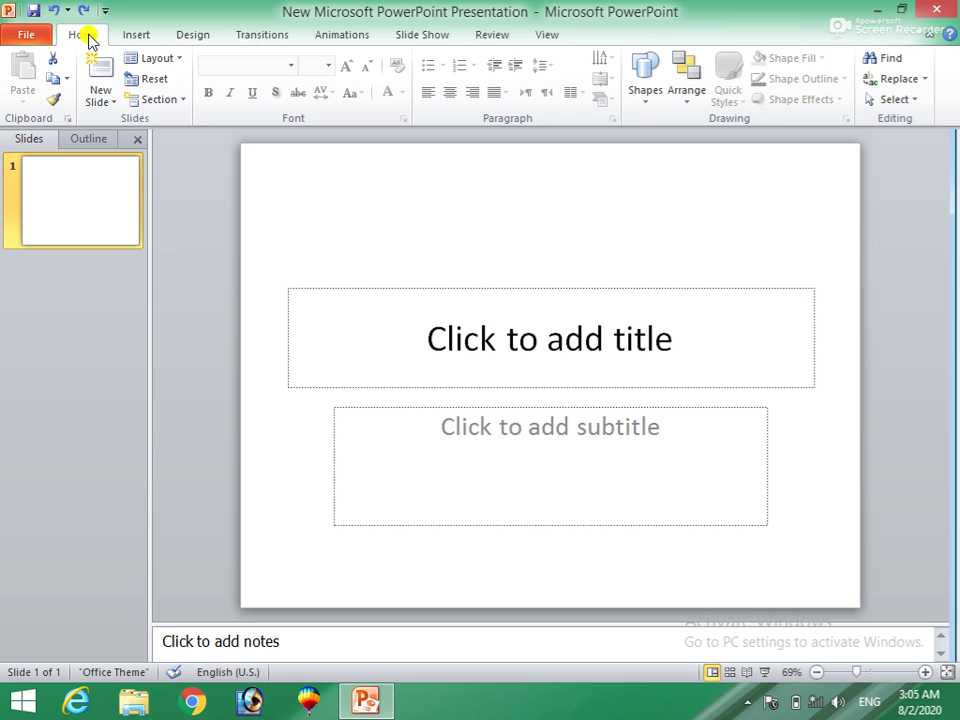
{"action": "left_click", "coordinate": [326, 632]}
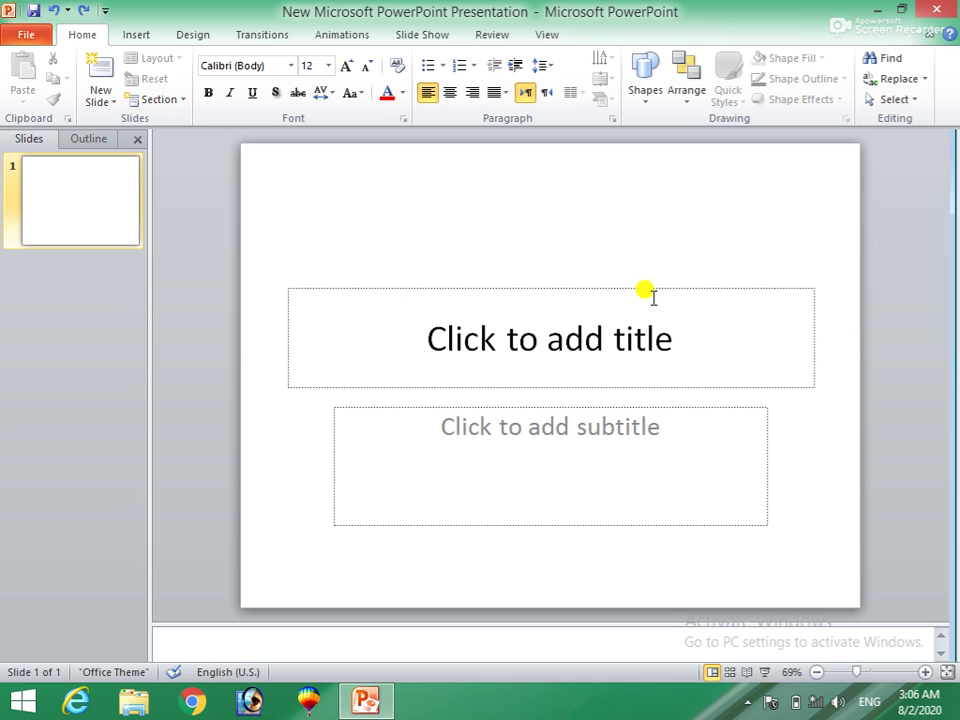
Add a second Title and Content slide with Ctrl+M and scroll back to slide 1
{"action": "key", "text": "ctrl+m"}
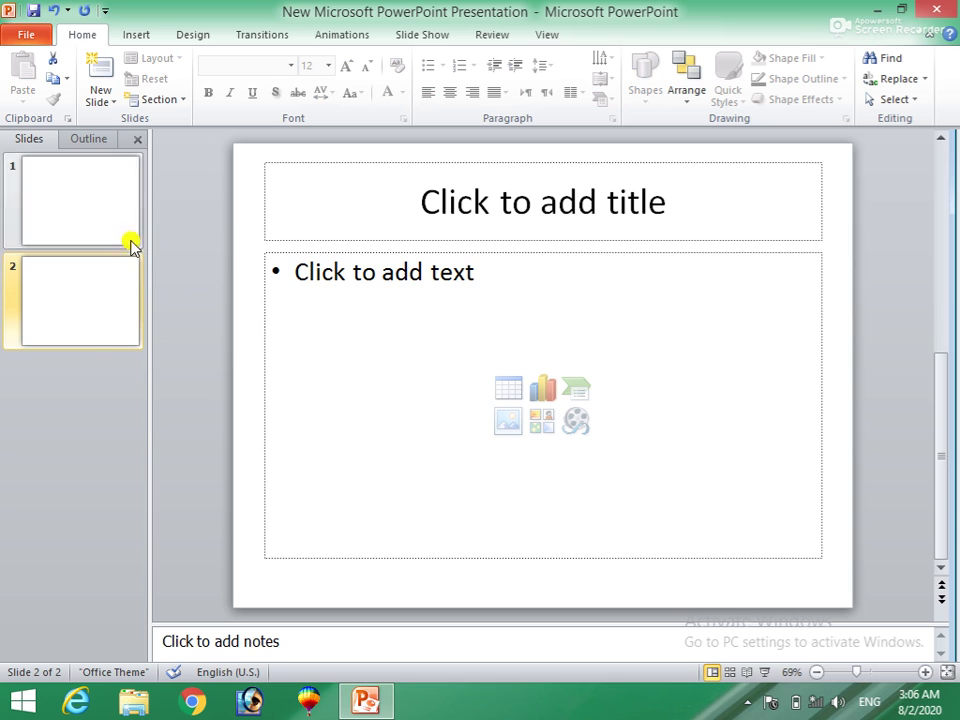
{"action": "mouse_move", "coordinate": [938, 462]}
{"action": "left_mouse_down"}
{"action": "mouse_move", "coordinate": [930, 244]}
{"action": "mouse_move", "coordinate": [949, 508]}
{"action": "mouse_move", "coordinate": [936, 199]}
{"action": "mouse_move", "coordinate": [932, 531]}
{"action": "mouse_move", "coordinate": [936, 244]}
{"action": "mouse_move", "coordinate": [945, 476]}
{"action": "mouse_move", "coordinate": [945, 250]}
{"action": "left_mouse_up"}
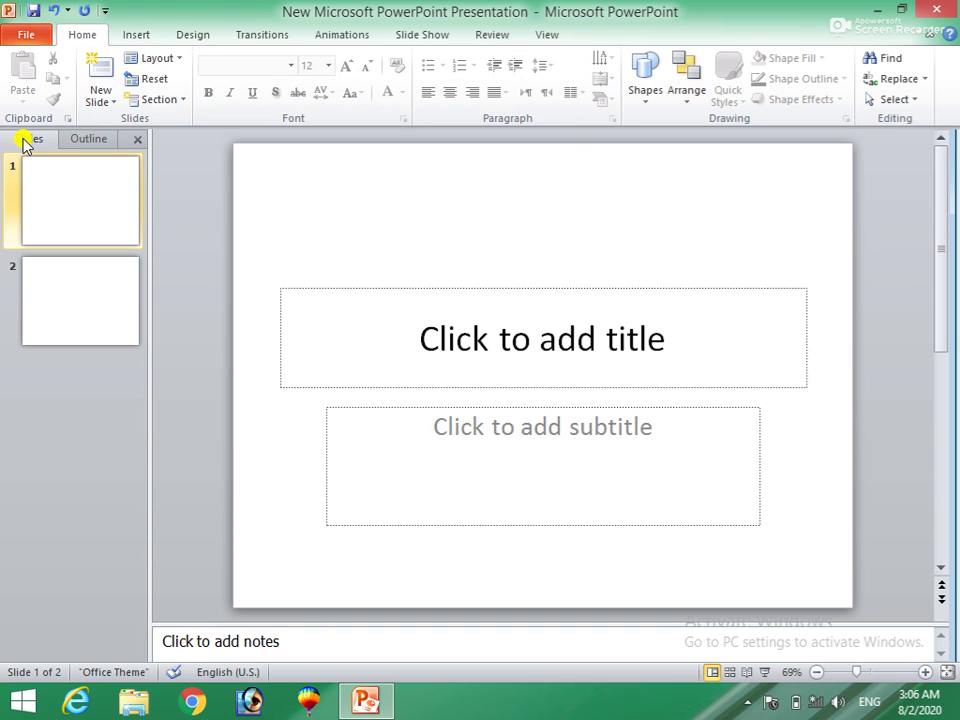
Toggle the Outline view, undo the second slide, and hide the slide thumbnails panel
{"action": "left_click", "coordinate": [80, 138]}
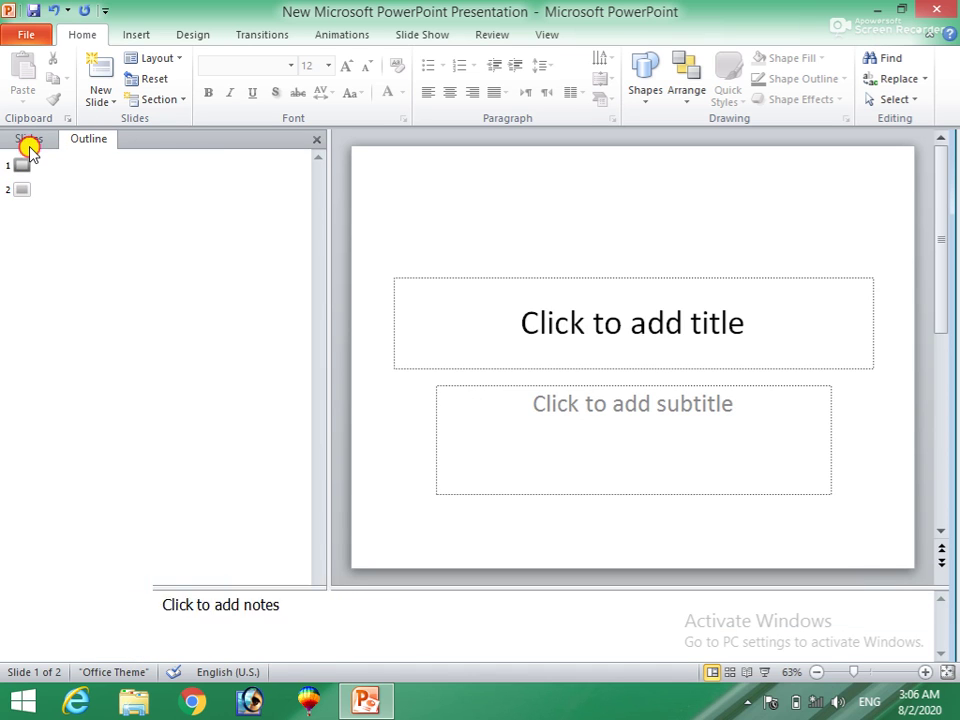
{"action": "left_click", "coordinate": [29, 142]}
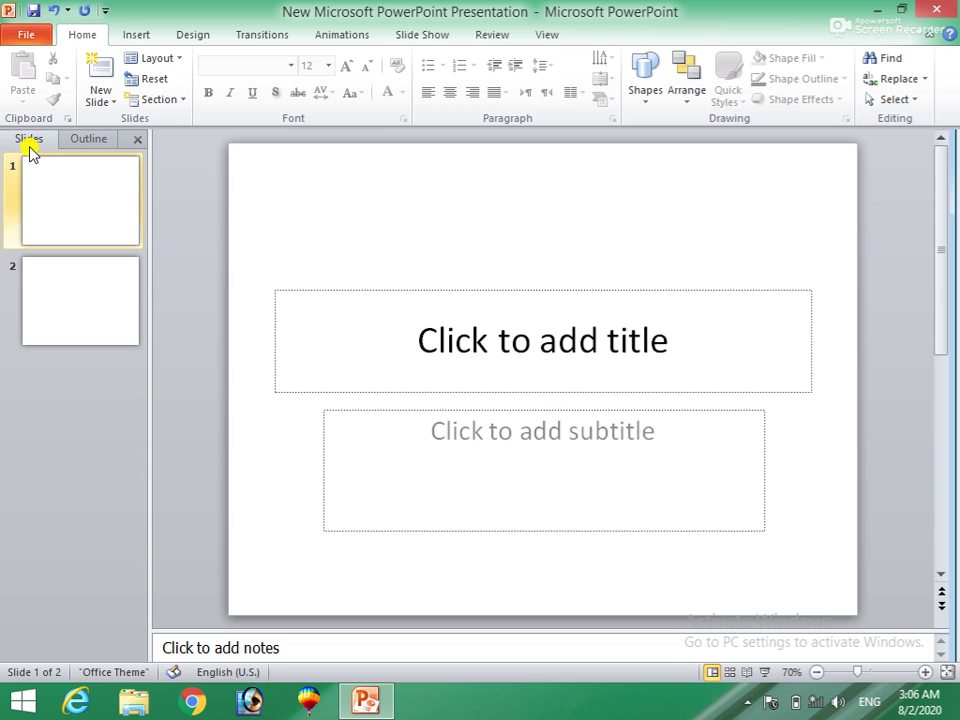
{"action": "key", "text": "ctrl+z"}
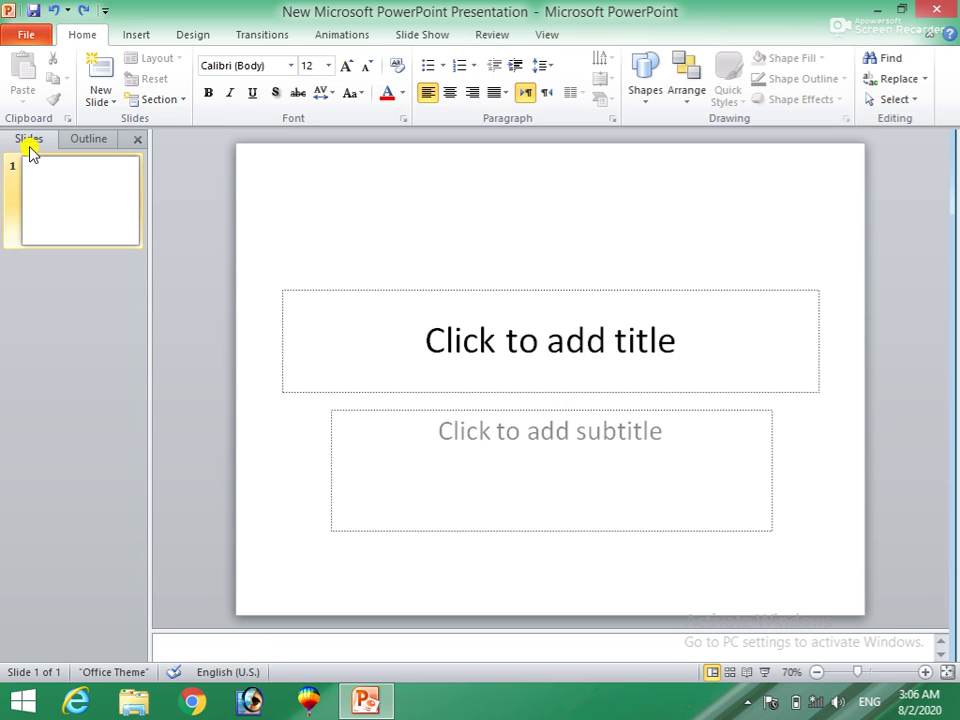
{"action": "left_click", "coordinate": [137, 140]}
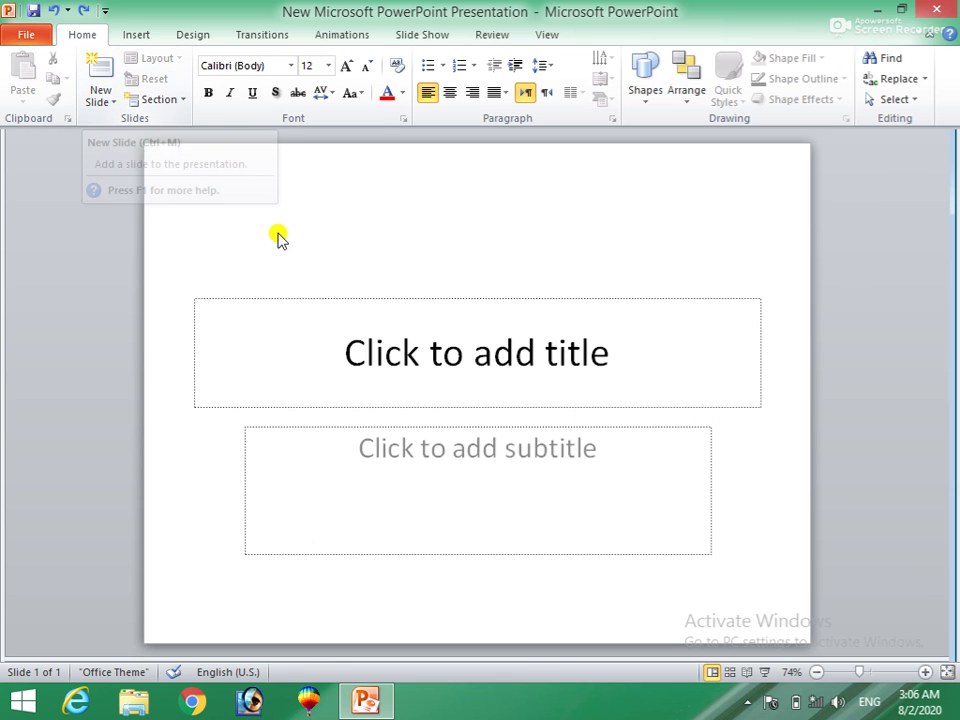
Close PowerPoint without saving, reopen the desktop presentation, and add a first slide
{"action": "left_click", "coordinate": [936, 9]}
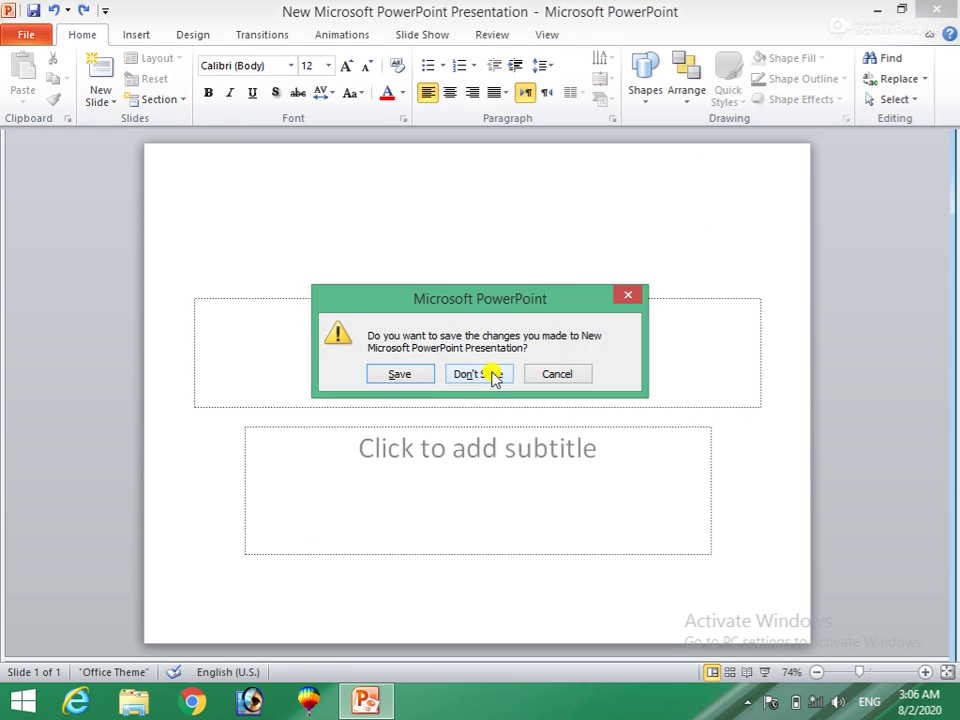
{"action": "left_click", "coordinate": [488, 374]}
{"action": "double_click", "coordinate": [462, 50]}
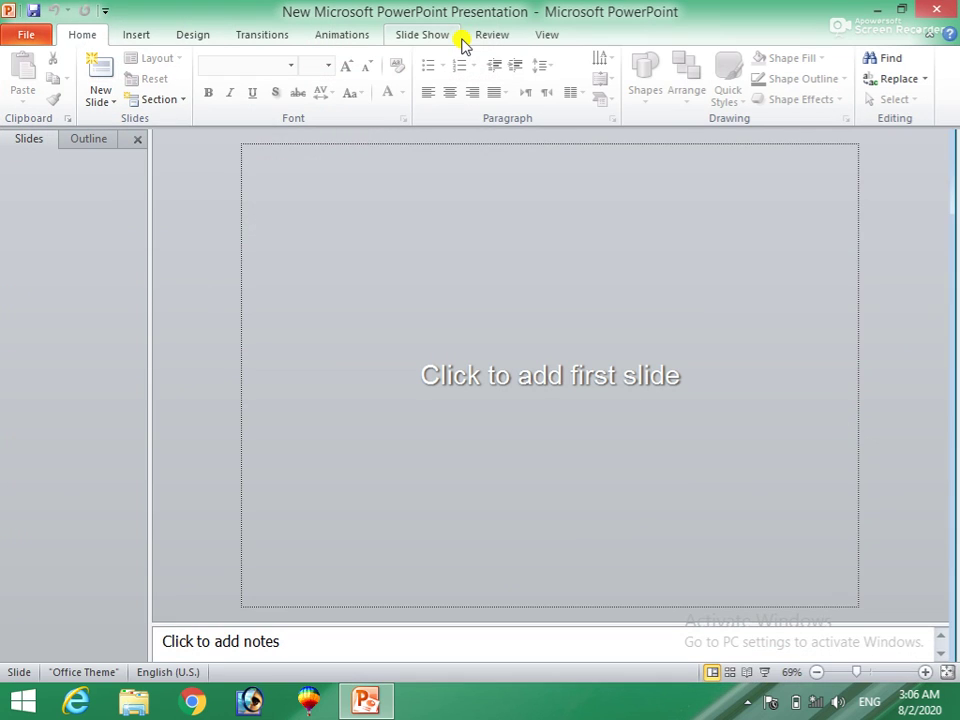
{"action": "left_click", "coordinate": [508, 368]}
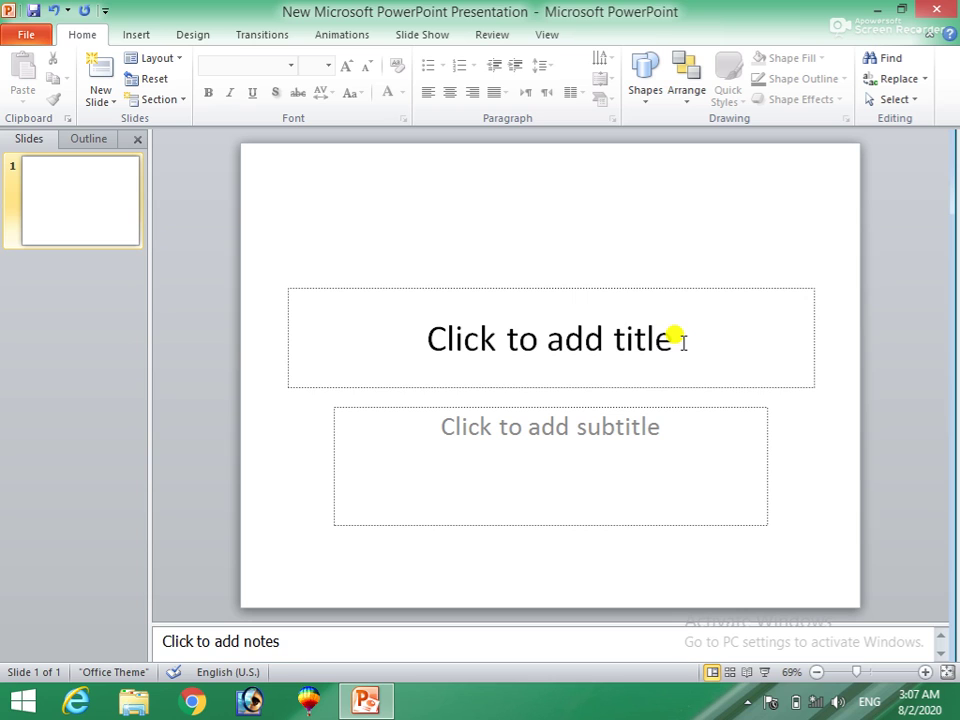
Title the first slide 'Powerpoint'
{"action": "left_click", "coordinate": [683, 342]}
{"action": "type", "text": "power point"}
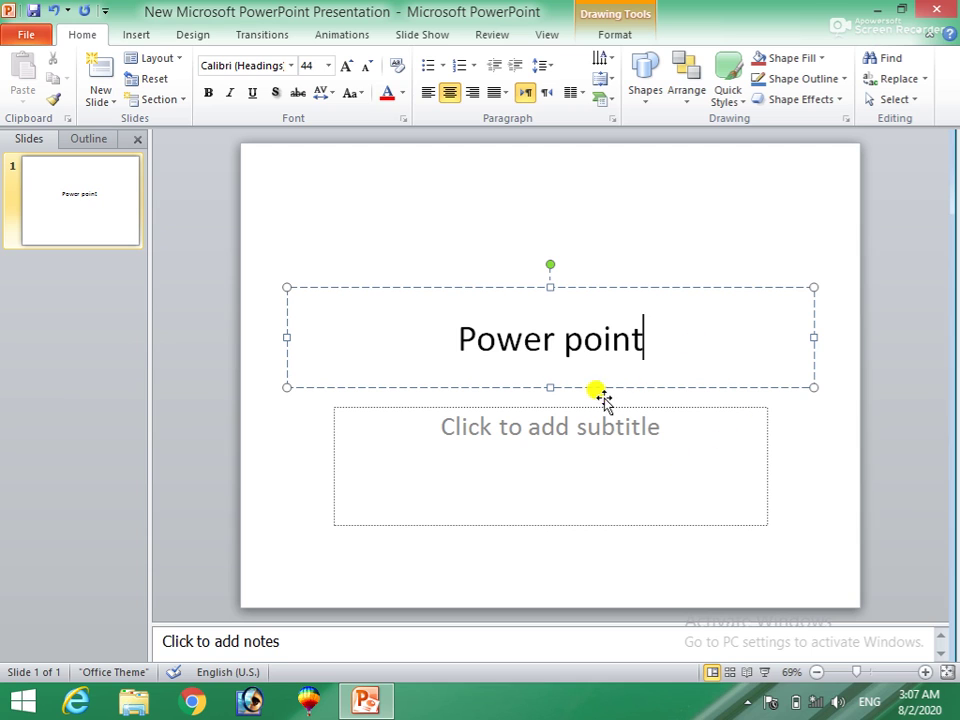
{"action": "left_click", "coordinate": [561, 336]}
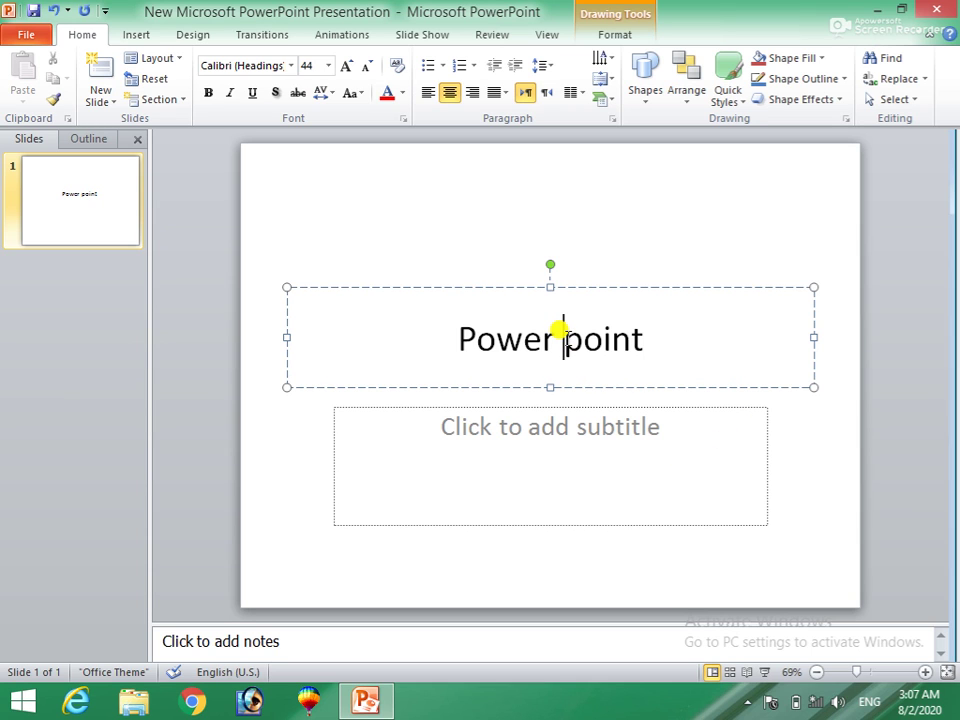
{"action": "key", "text": "BackSpace"}
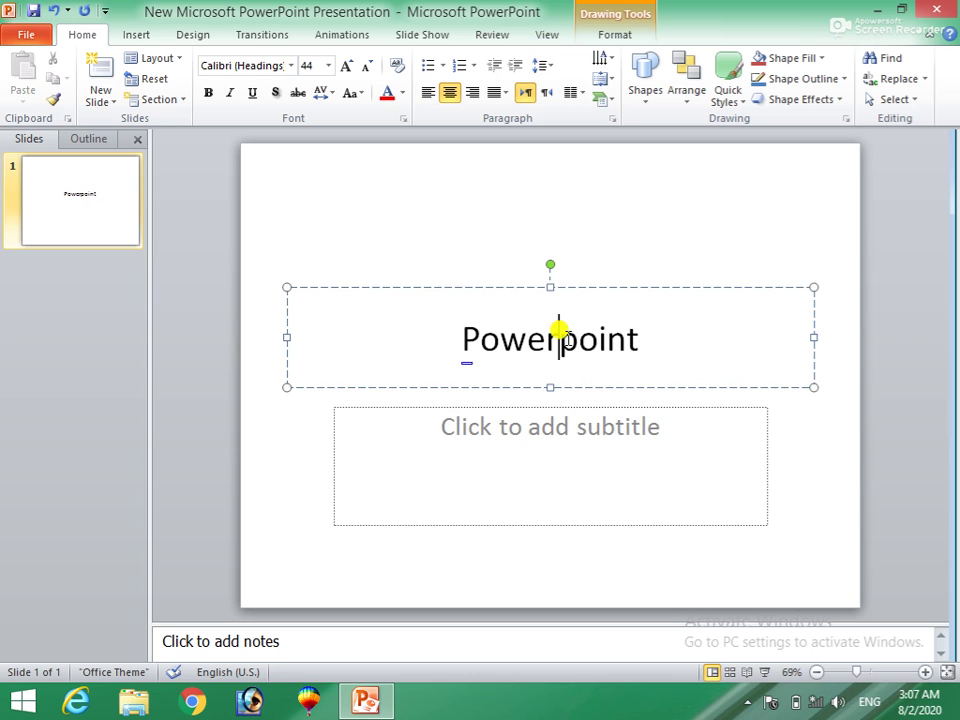
Fill the subtitle with five lines of 'The quick brown fox jumps over the lazy dog.' via rand(1)
{"action": "left_click", "coordinate": [556, 428]}
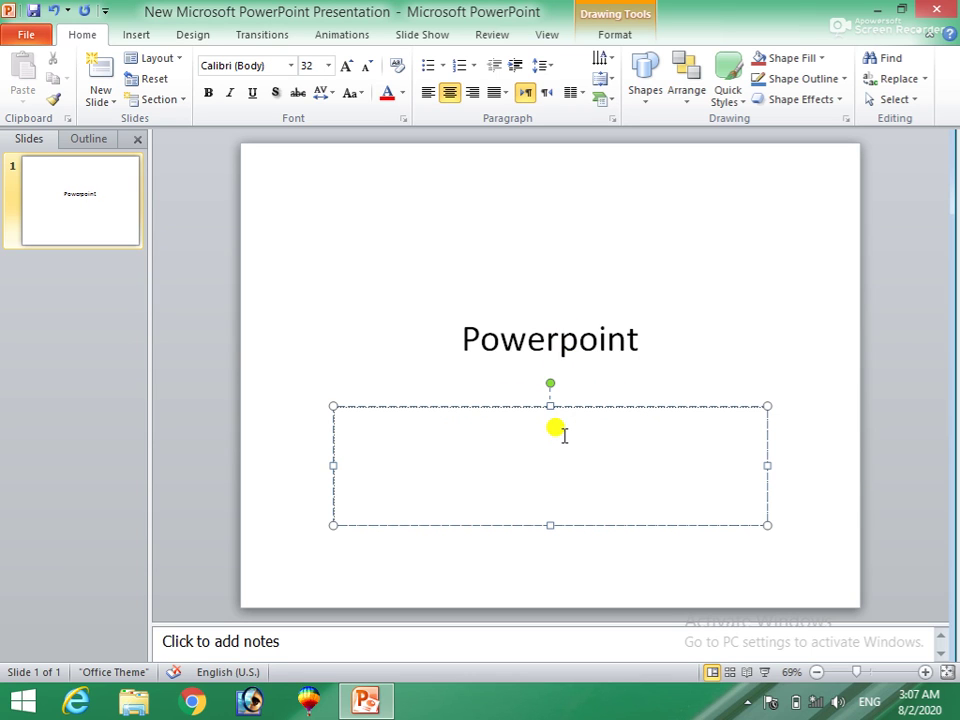
{"action": "left_click", "coordinate": [563, 434]}
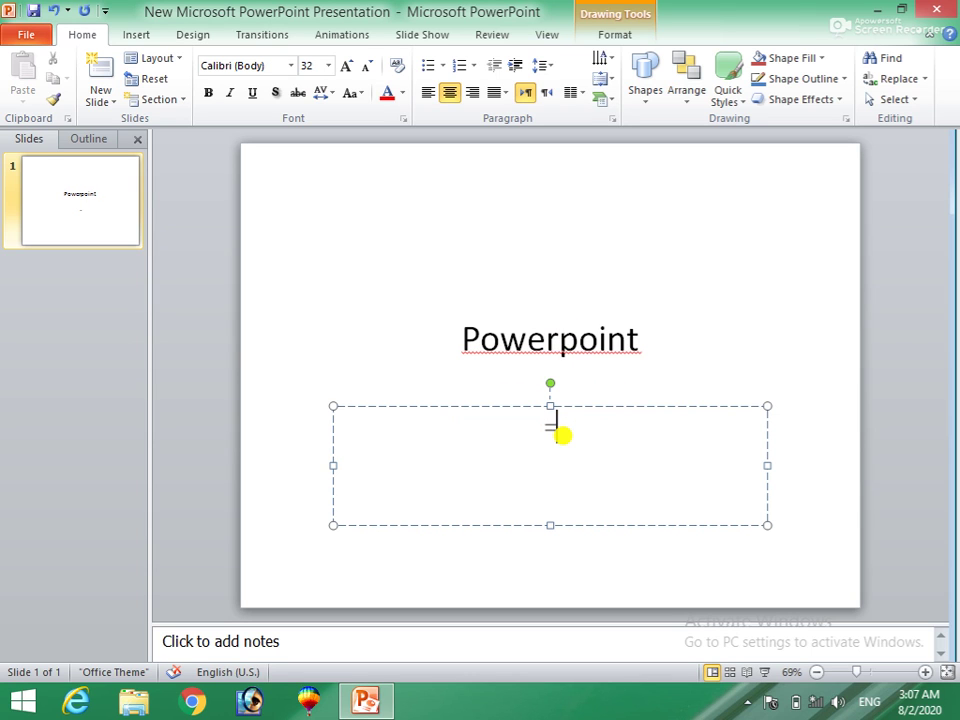
{"action": "type", "text": "rand"}
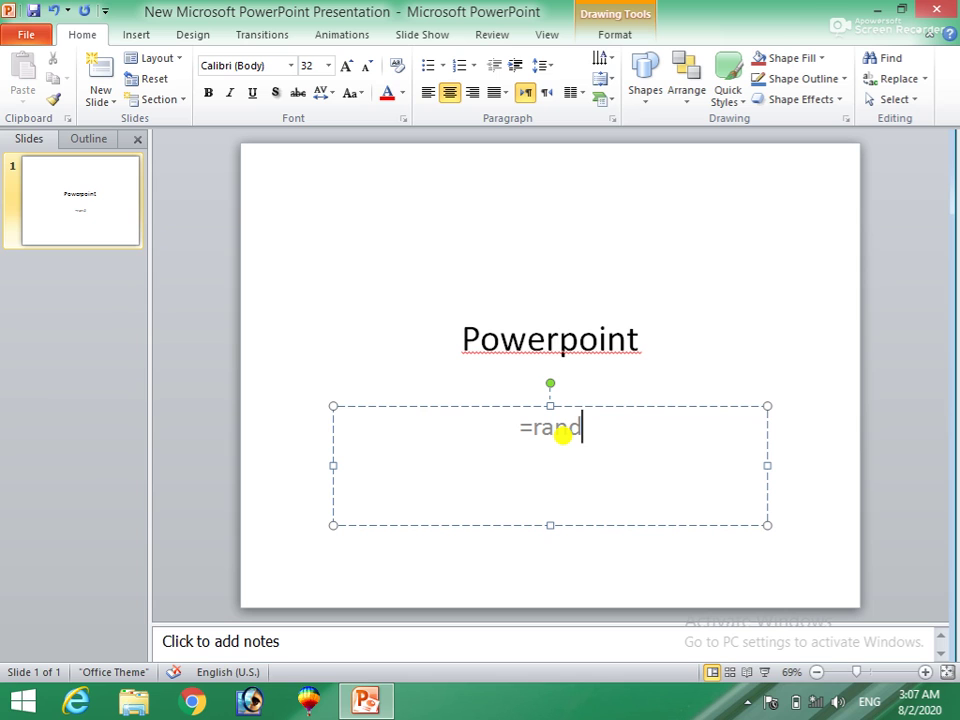
{"action": "type", "text": "(1)"}
{"action": "key", "text": "Return"}
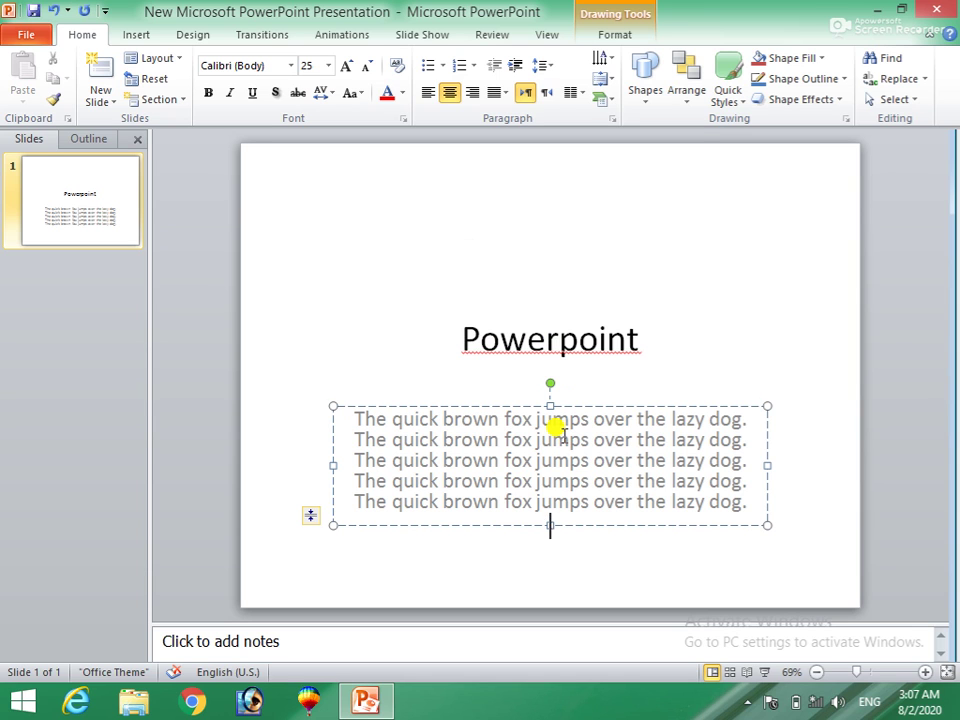
{"action": "key", "text": "ctrl+m"}
{"action": "key", "text": "ctrl+z"}
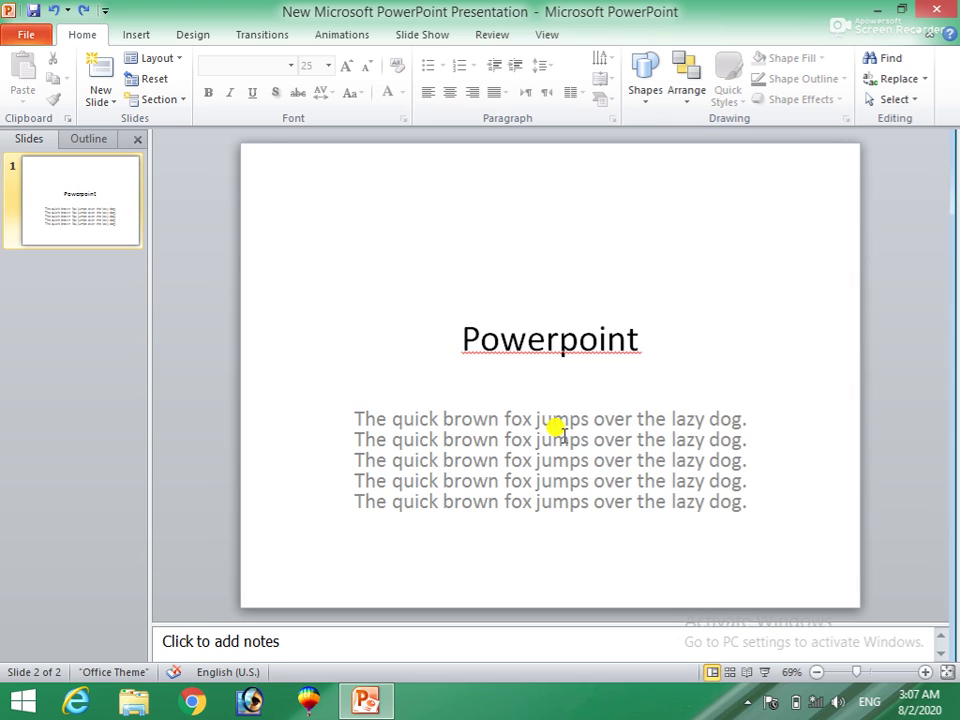
Insert a Title and Content slide from the New Slide layout gallery as slide 2
{"action": "left_click", "coordinate": [103, 78]}
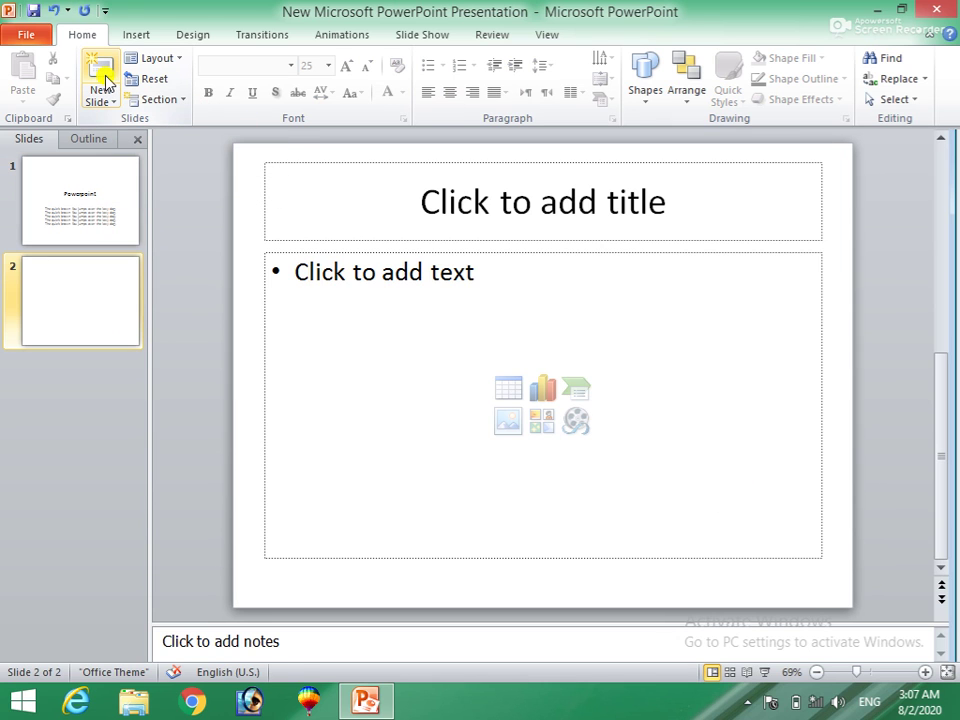
{"action": "key", "text": "ctrl+z"}
{"action": "left_click", "coordinate": [110, 100]}
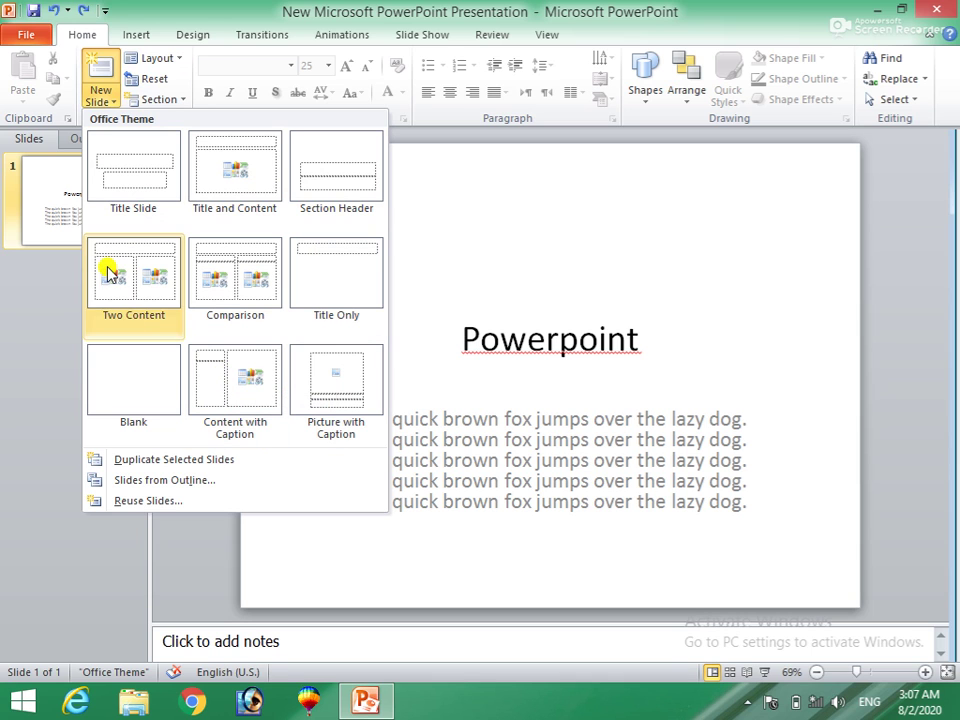
{"action": "left_click", "coordinate": [259, 158]}
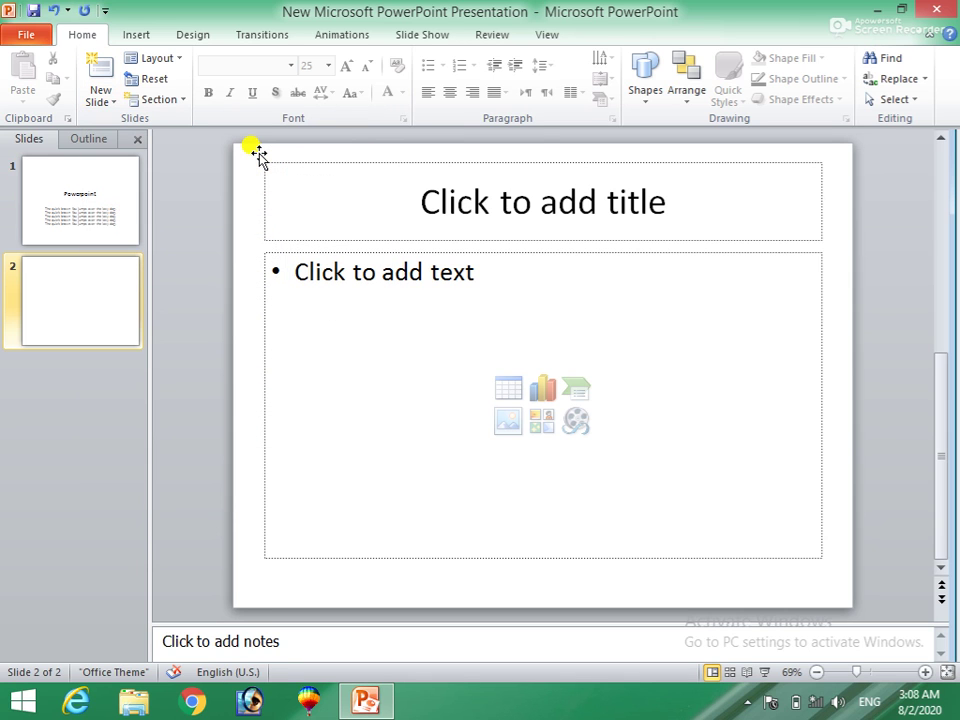
{"action": "left_click", "coordinate": [481, 197]}
Title slide 2 'presentation', fill its content with three =rand() paragraphs, and add slide 3
{"action": "type", "text": "presentat"}
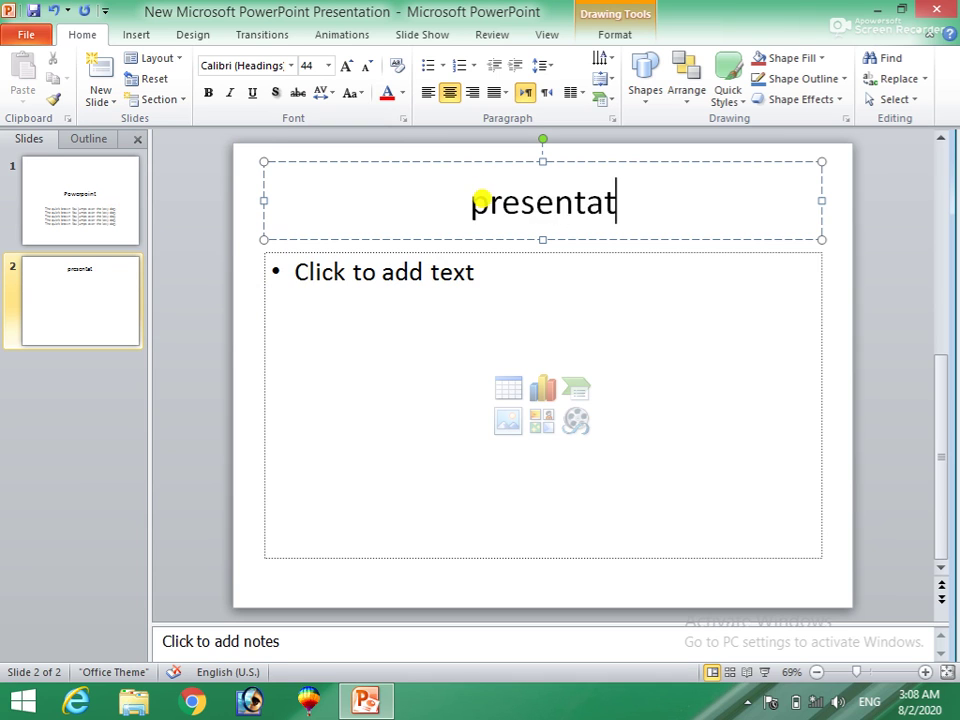
{"action": "type", "text": "ion"}
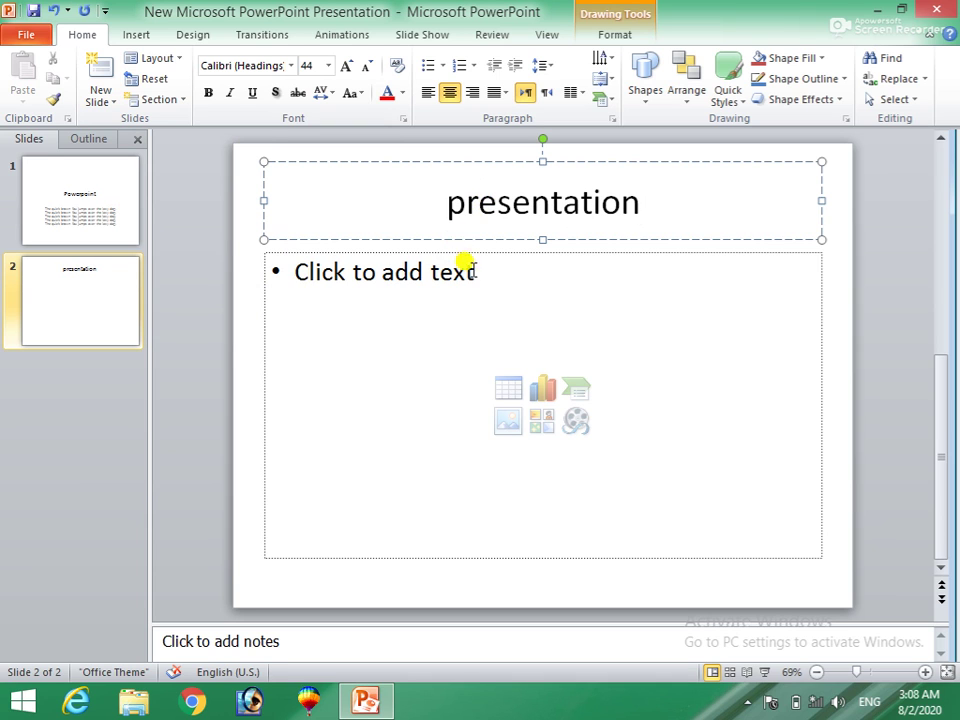
{"action": "left_click", "coordinate": [489, 266]}
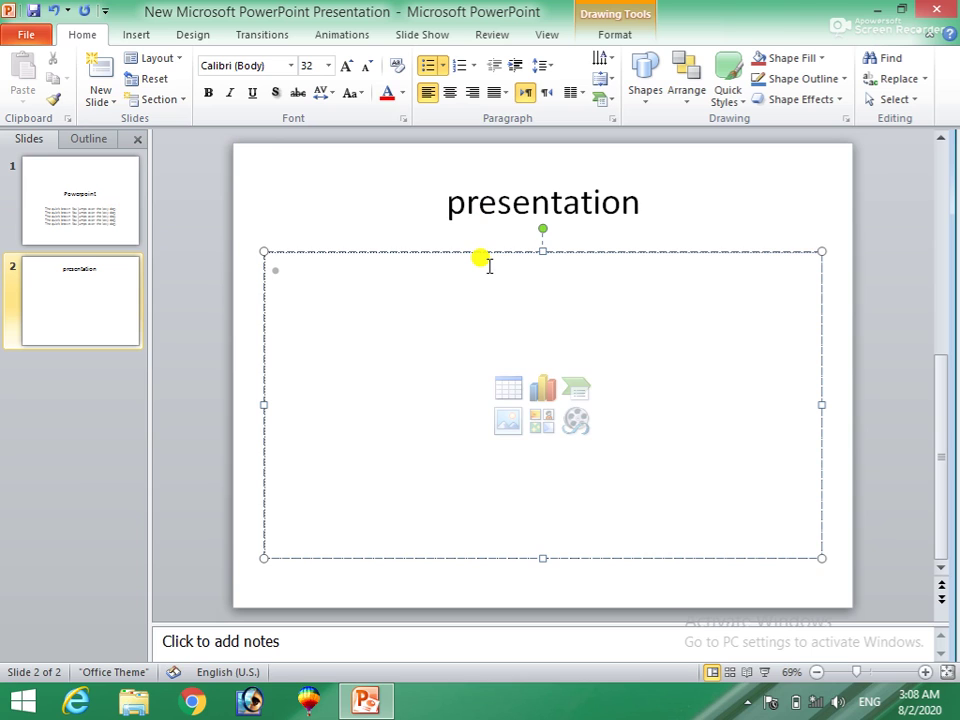
{"action": "type", "text": "=rand"}
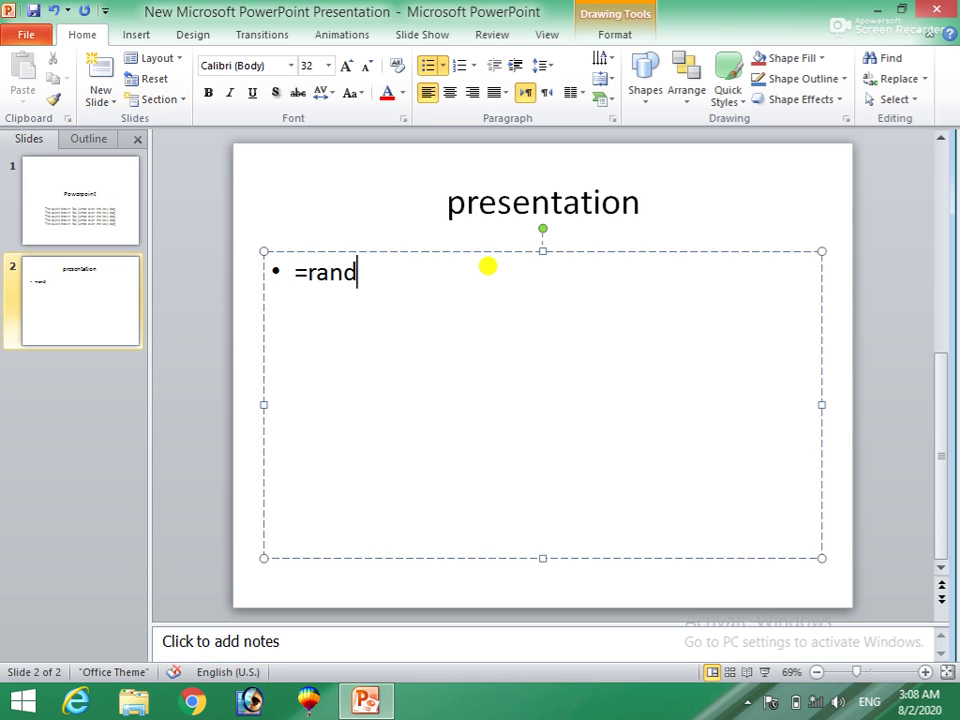
{"action": "type", "text": "()"}
{"action": "key", "text": "Return"}
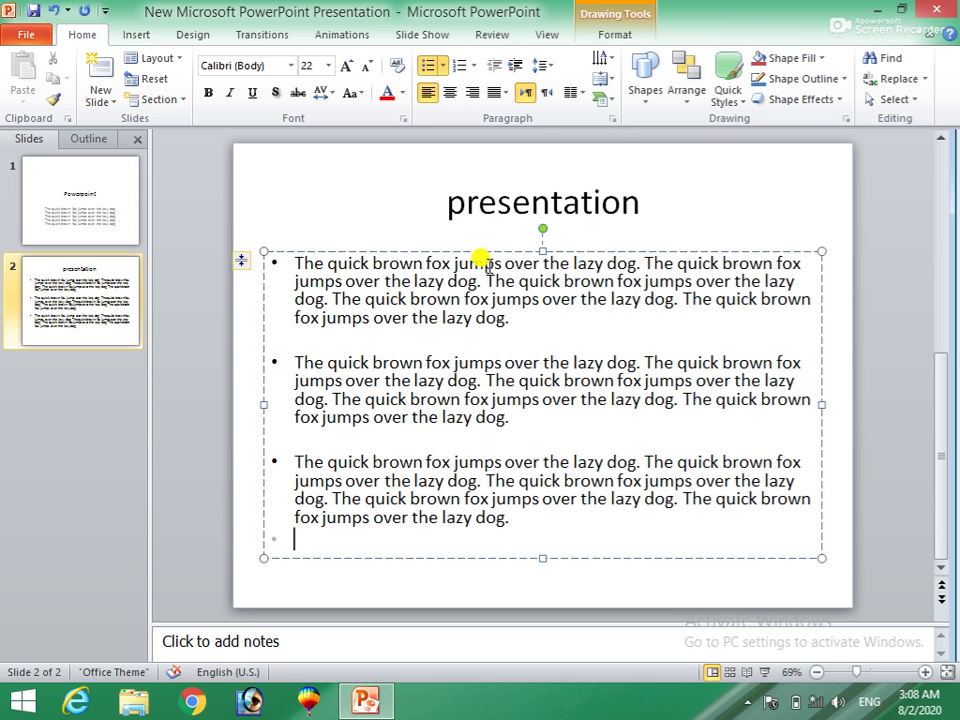
{"action": "key", "text": "ctrl+m"}
{"action": "left_click", "coordinate": [515, 217]}
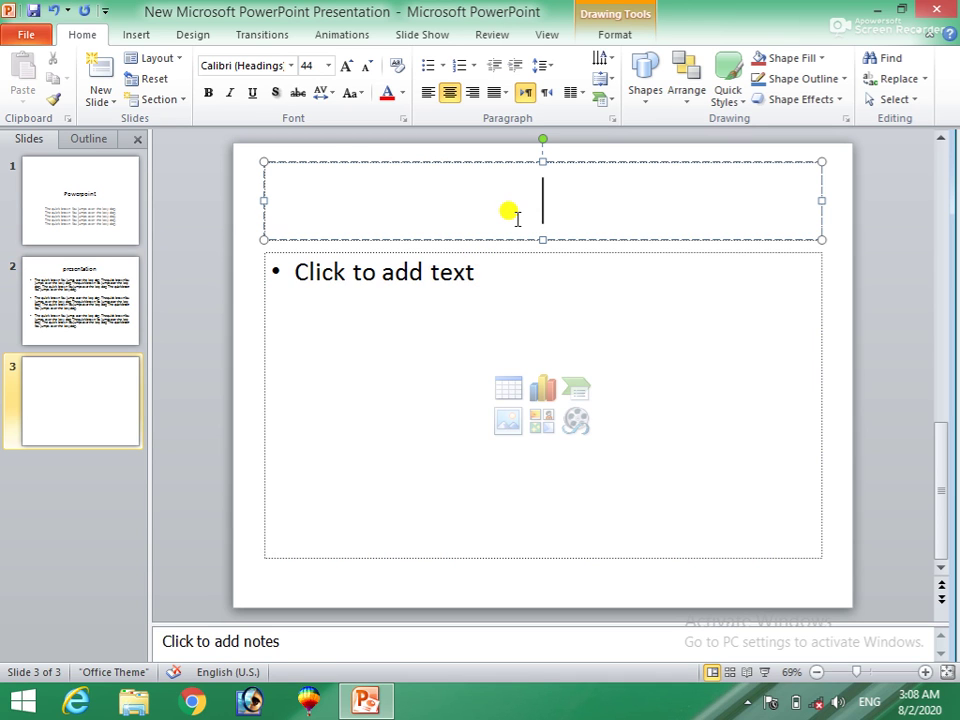
Title slide 3 'Presentation content'
{"action": "type", "text": "fr"}
{"action": "key", "text": "BackSpace"}
{"action": "key", "text": "BackSpace"}
{"action": "type", "text": "present"}
{"action": "key", "text": "BackSpace"}
{"action": "type", "text": "ntaton"}
{"action": "key", "text": "BackSpace"}
{"action": "key", "text": "BackSpace"}
{"action": "type", "text": "in"}
{"action": "key", "text": "BackSpace"}
{"action": "type", "text": "on content"}
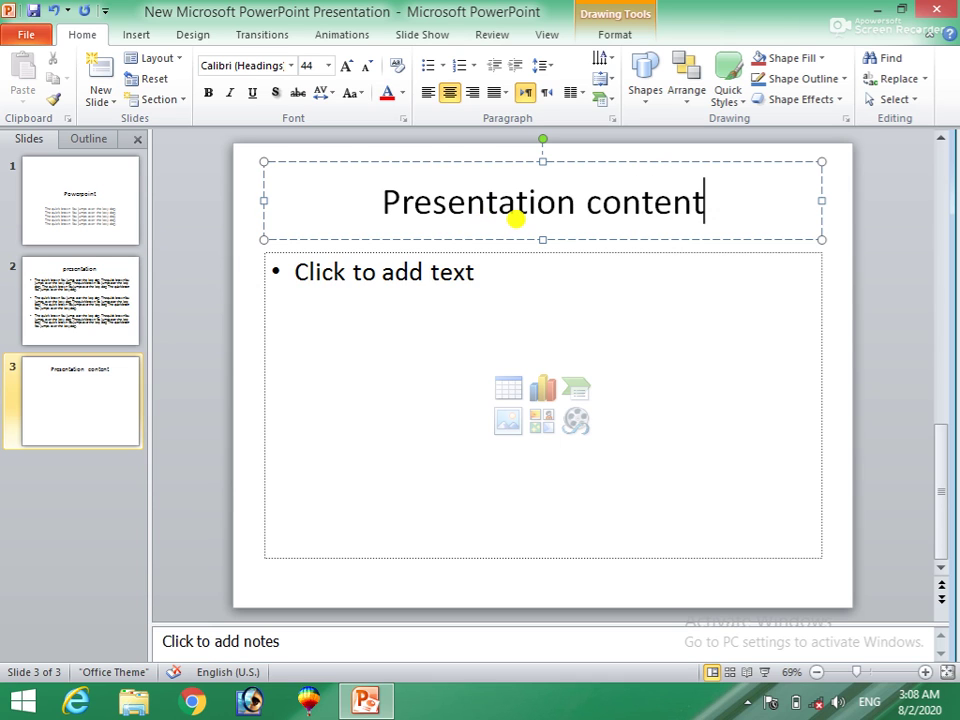
Add the bullets Personal detail, Background, History and techonolgy to slide 3
{"action": "left_click", "coordinate": [468, 264]}
{"action": "type", "text": "personl deati"}
{"action": "key", "text": "BackSpace"}
{"action": "key", "text": "BackSpace"}
{"action": "key", "text": "BackSpace"}
{"action": "key", "text": "BackSpace"}
{"action": "key", "text": "BackSpace"}
{"action": "key", "text": "BackSpace"}
{"action": "key", "text": "BackSpace"}
{"action": "key", "text": "BackSpace"}
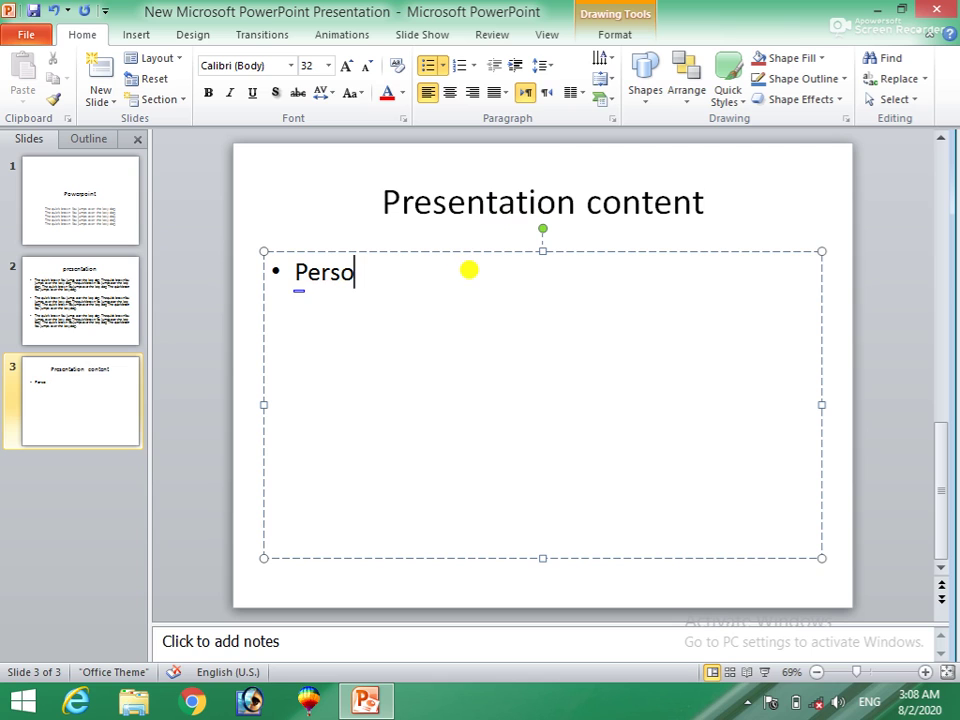
{"action": "type", "text": "nal detail"}
{"action": "key", "text": "Return"}
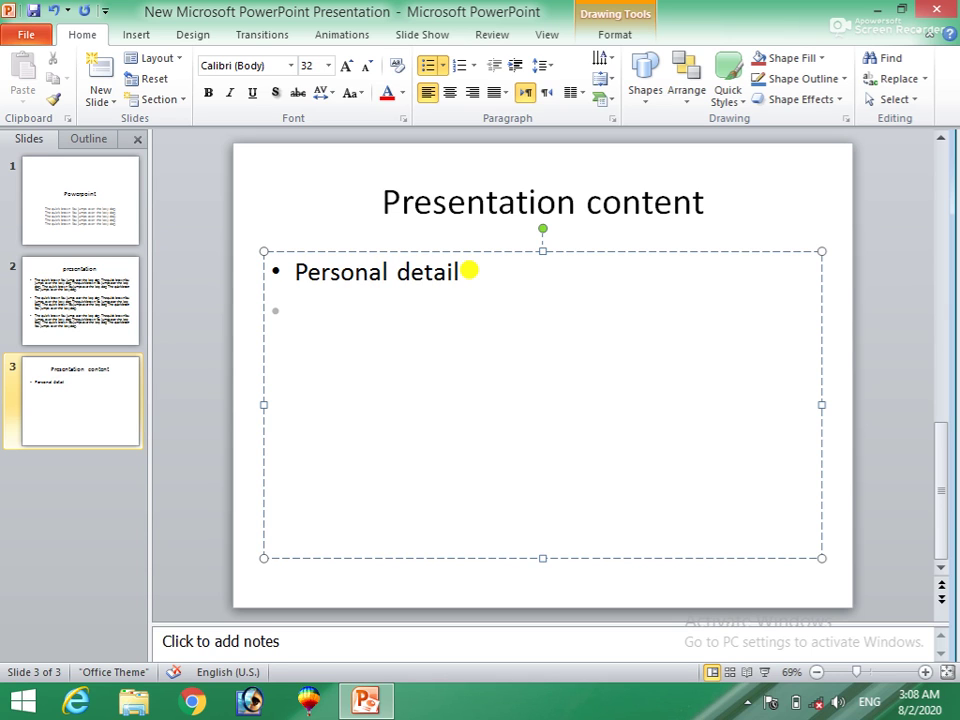
{"action": "type", "text": "background"}
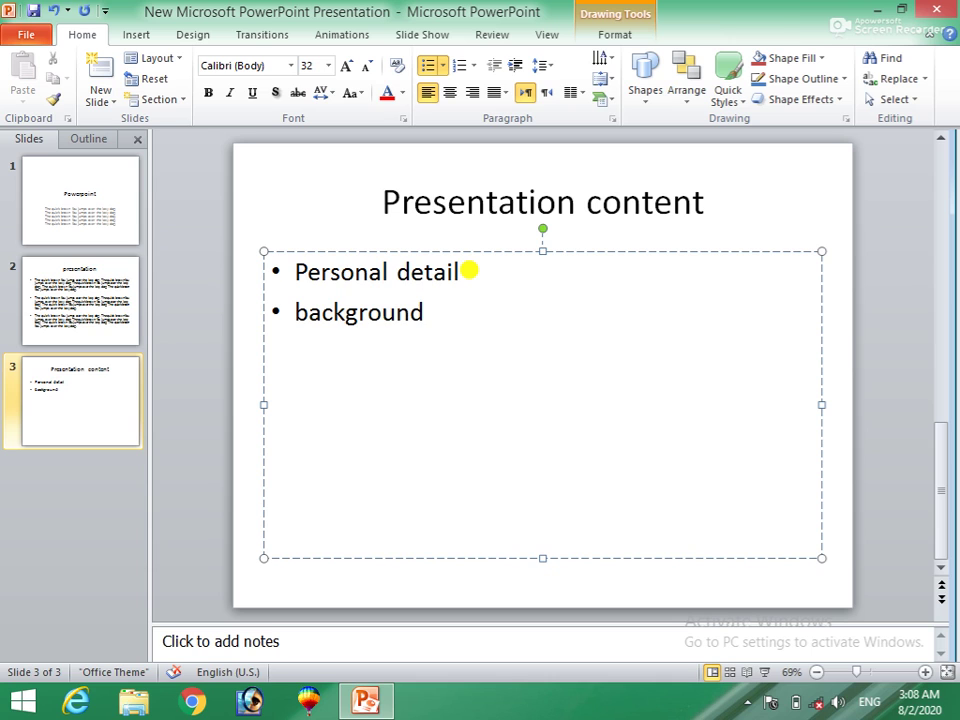
{"action": "key", "text": "Return"}
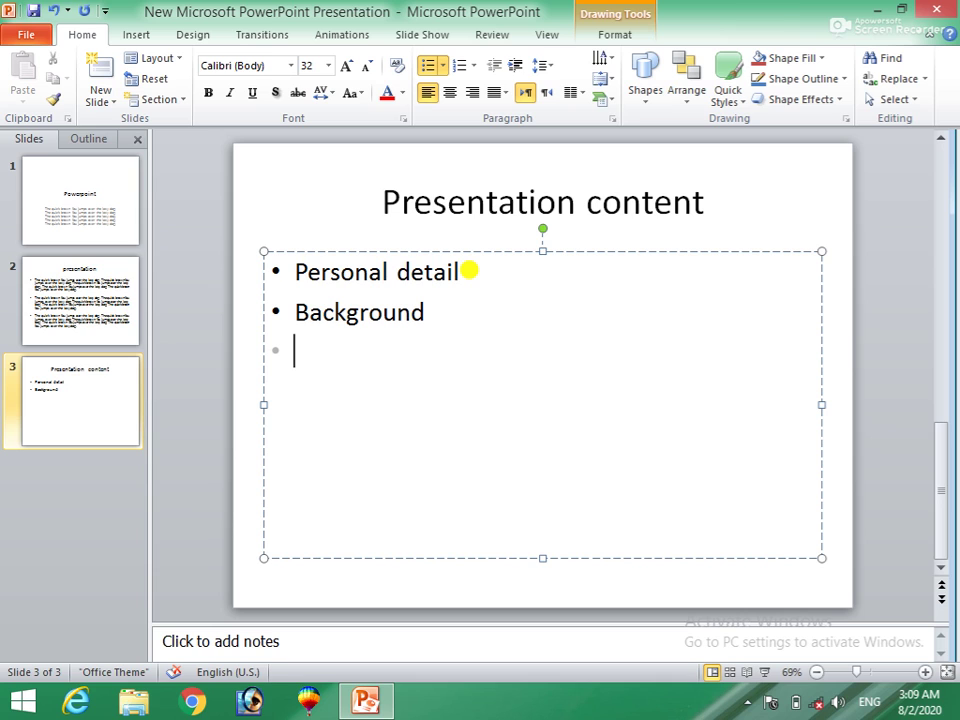
{"action": "type", "text": "history"}
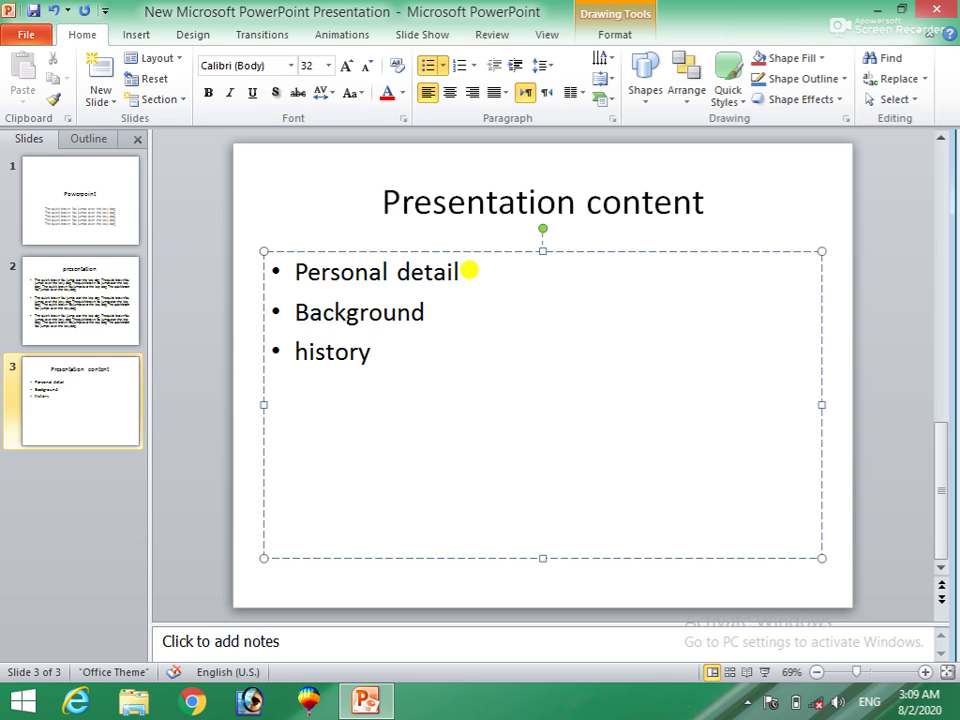
{"action": "key", "text": "Return"}
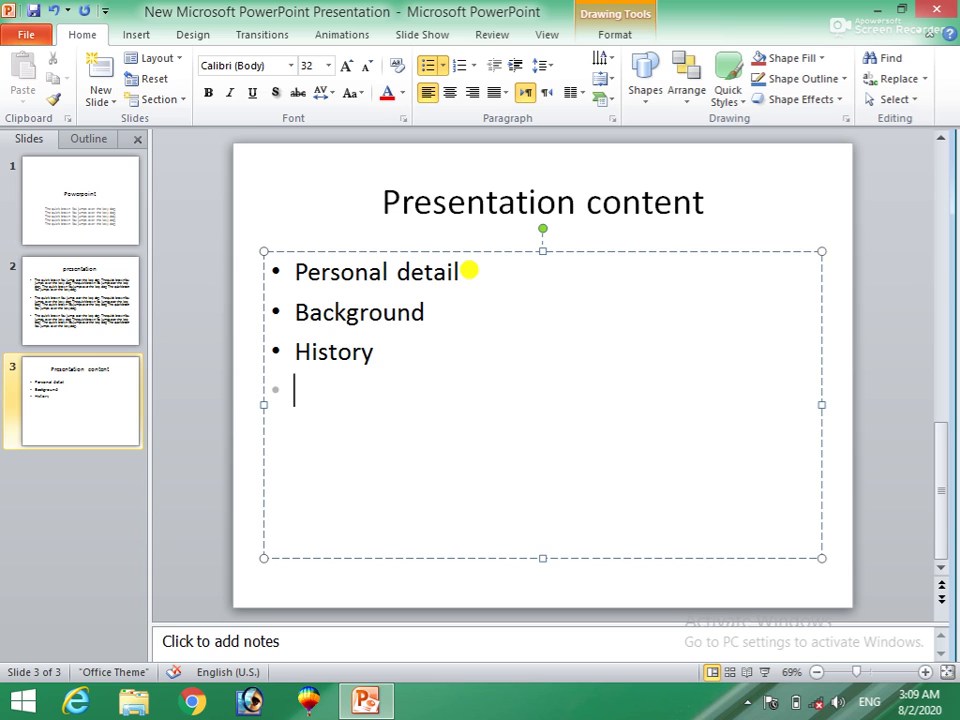
{"action": "type", "text": "techonolgy"}
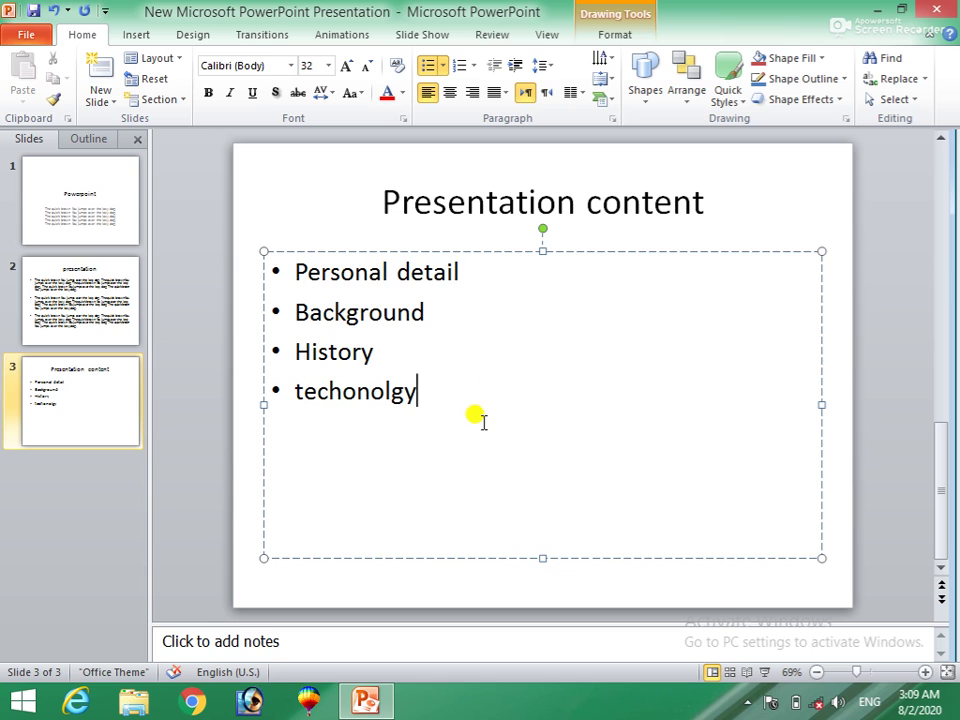
{"action": "key", "text": "Return"}
{"action": "key", "text": "BackSpace"}
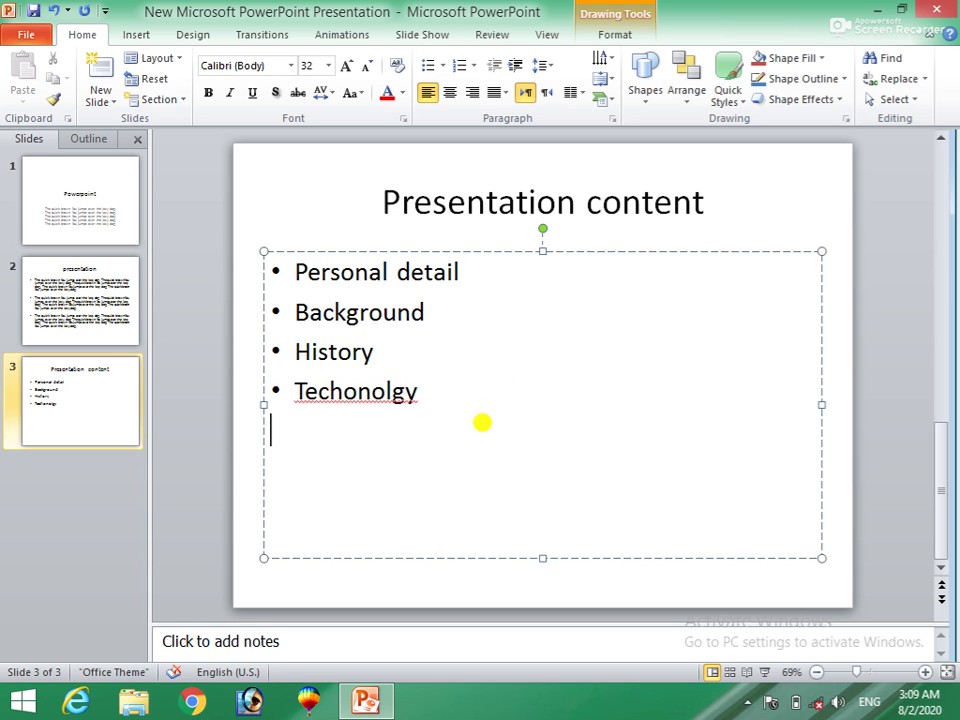
Correct 'Techonolgy' to 'Technology' from spelling suggestions and add a blank fourth slide
{"action": "left_click", "coordinate": [383, 390]}
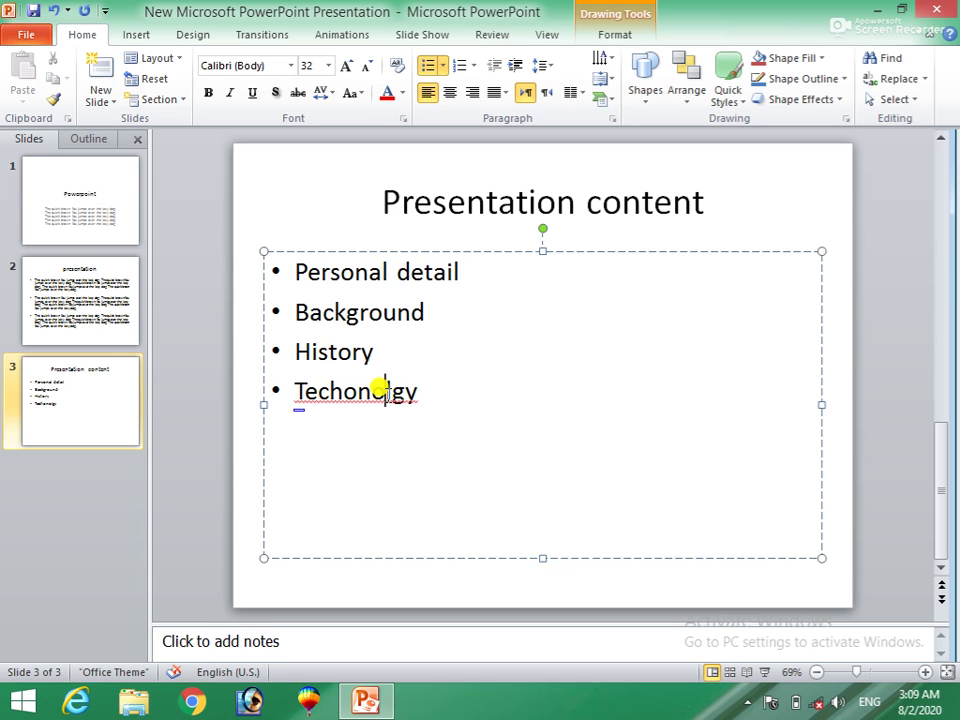
{"action": "right_click", "coordinate": [383, 390]}
{"action": "left_click", "coordinate": [436, 406]}
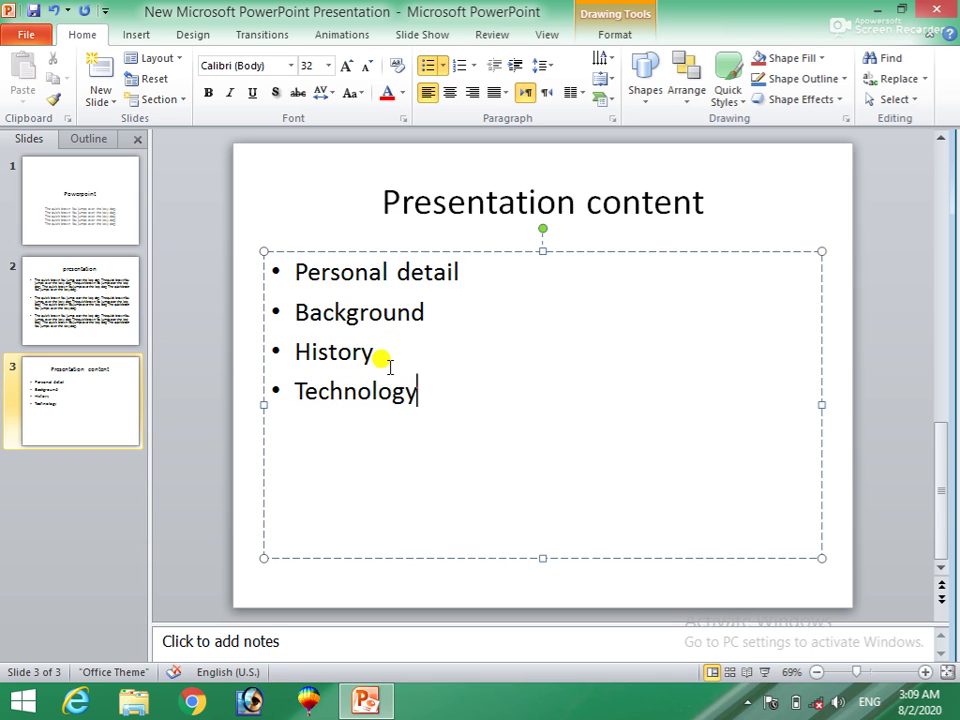
{"action": "key", "text": "ctrl+m"}
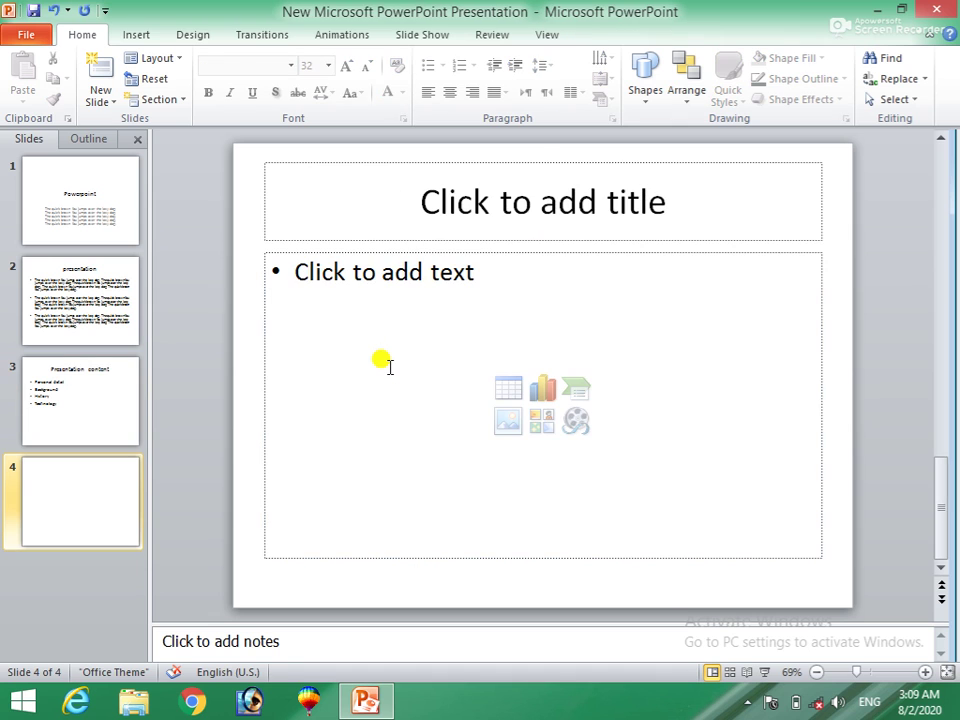
{"action": "left_click", "coordinate": [468, 214]}
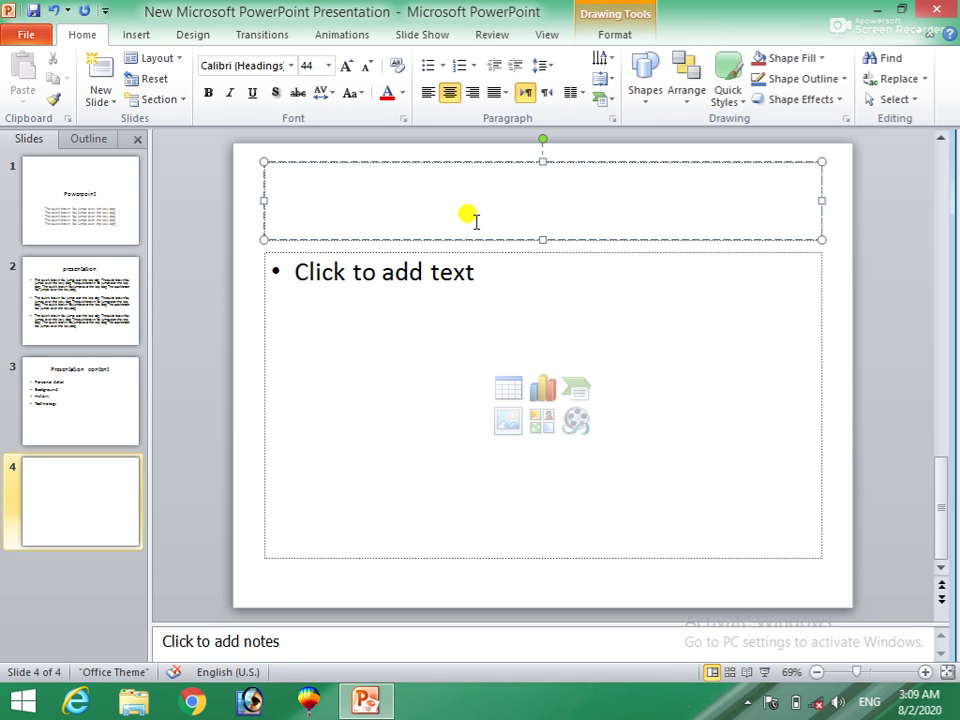
Title slide 4 'piecture' and insert the Graphic1 picture from the Desktop
{"action": "type", "text": "piect"}
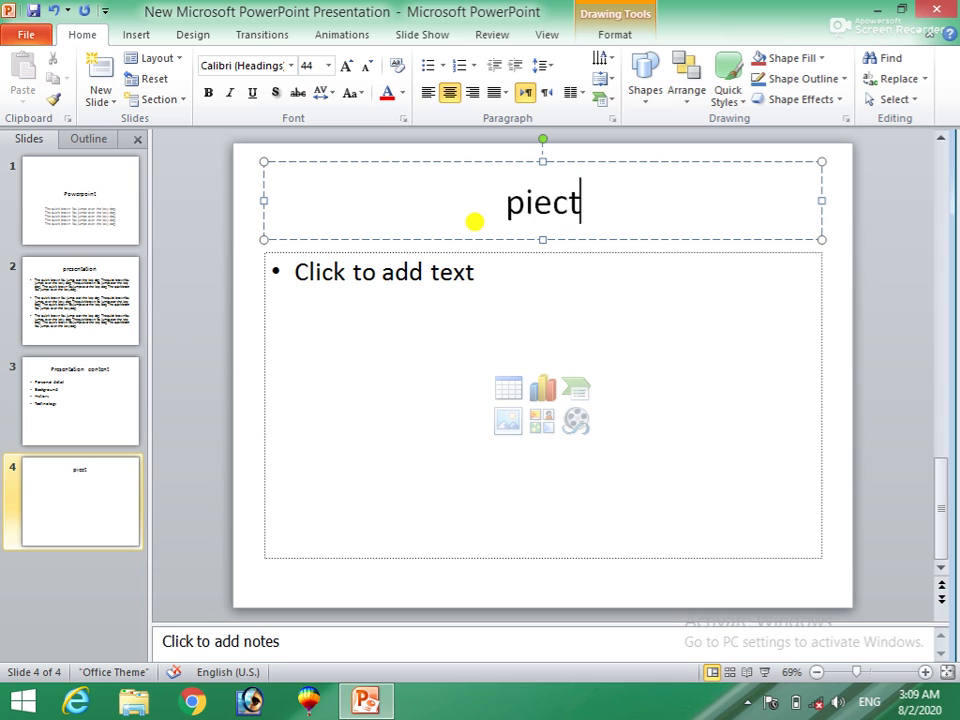
{"action": "type", "text": "ure"}
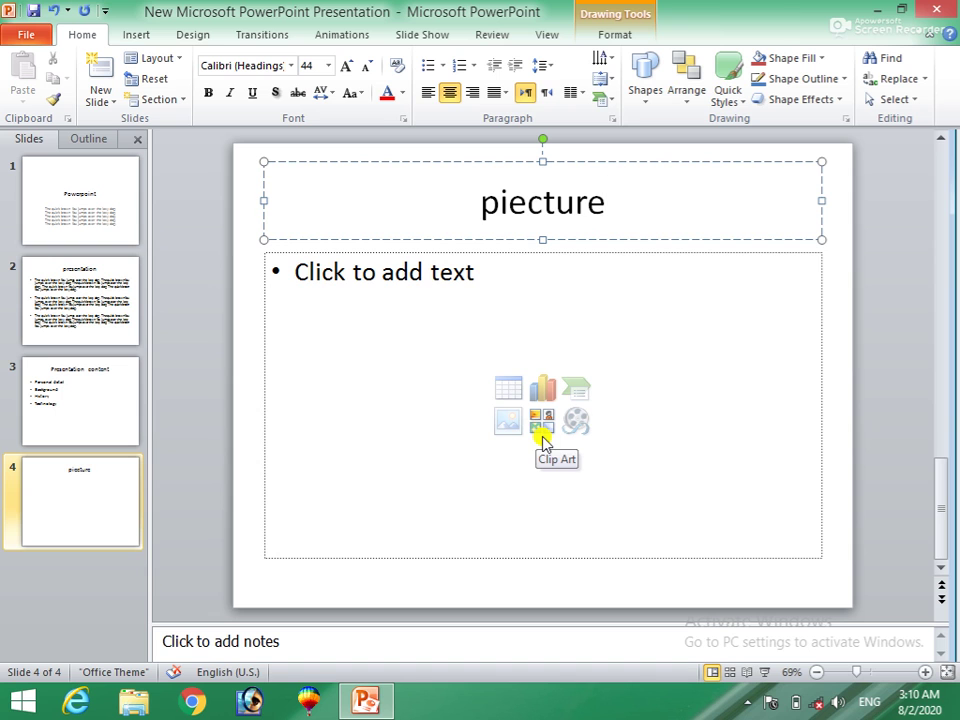
{"action": "left_click", "coordinate": [512, 428]}
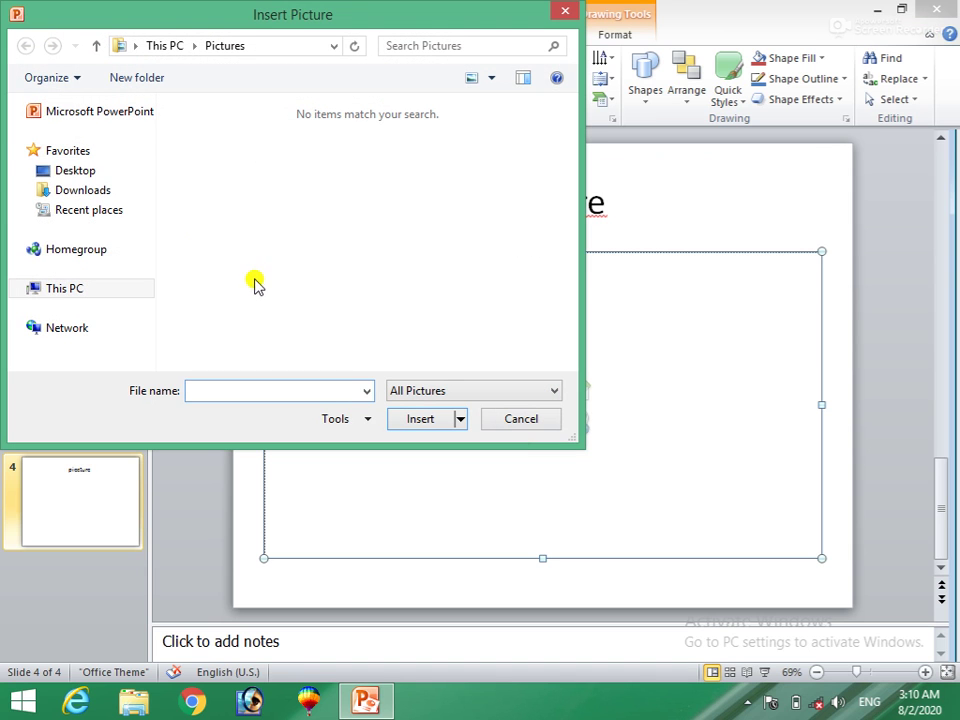
{"action": "left_click", "coordinate": [75, 172]}
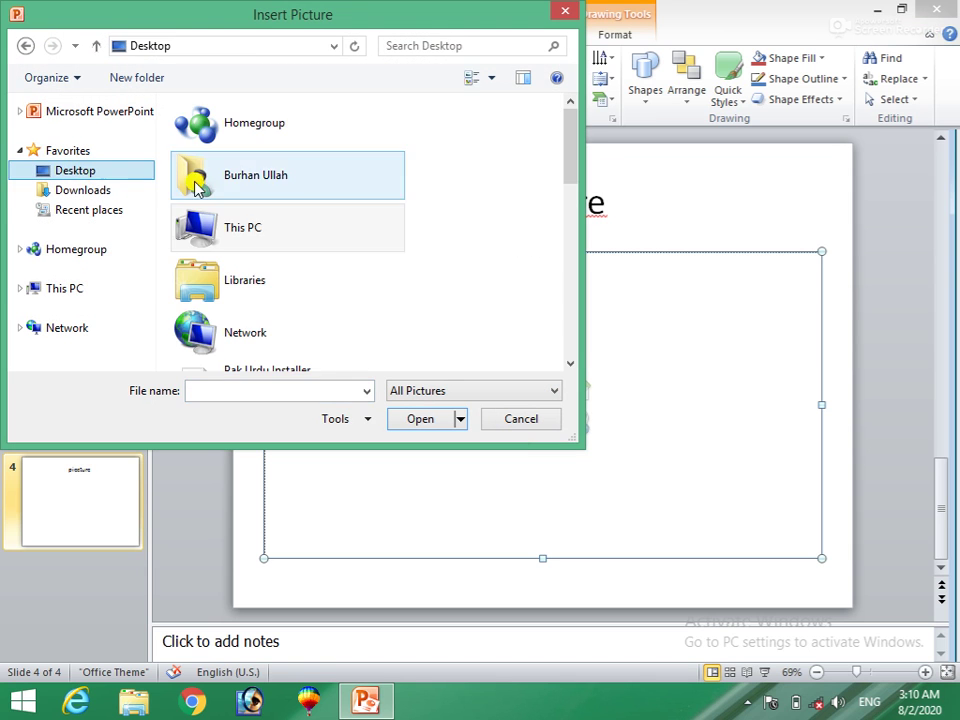
{"action": "left_click_drag", "start_coordinate": [567, 150], "coordinate": [569, 246]}
{"action": "left_click", "coordinate": [321, 281]}
{"action": "left_click", "coordinate": [420, 420]}
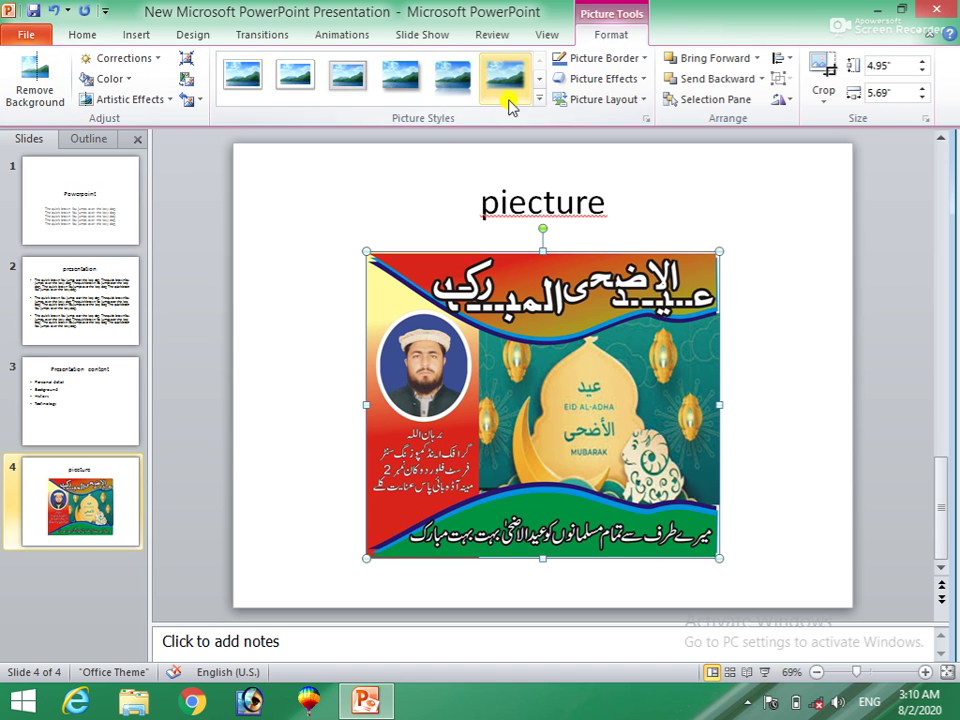
{"action": "left_click", "coordinate": [538, 99]}
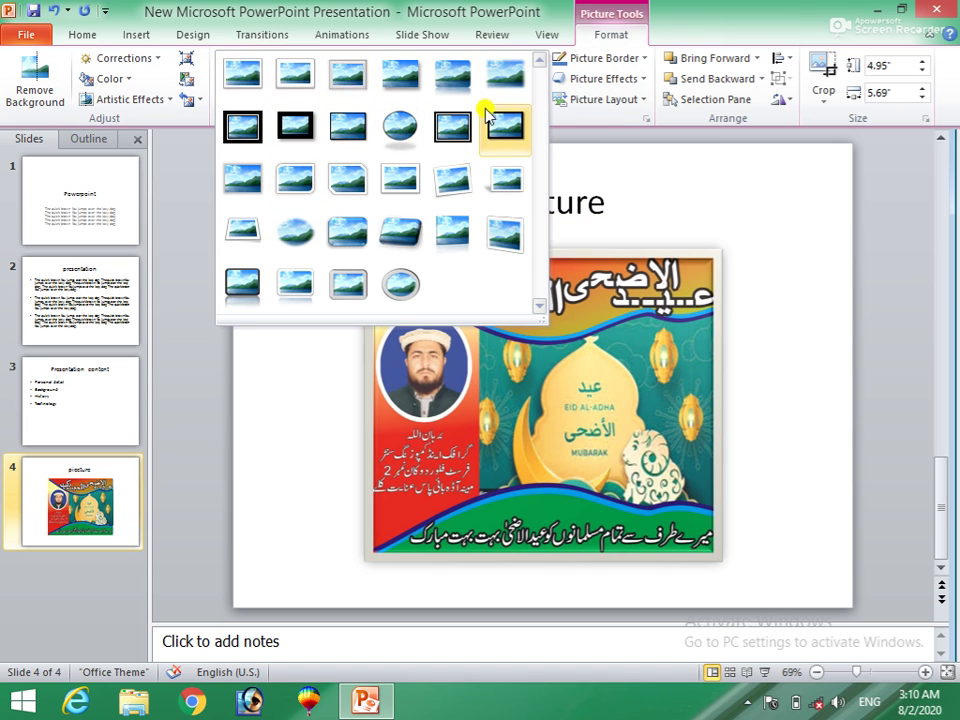
Apply the Reflected Bevel, Black style to the picture and correct the title to 'Picture'
{"action": "left_click", "coordinate": [242, 285]}
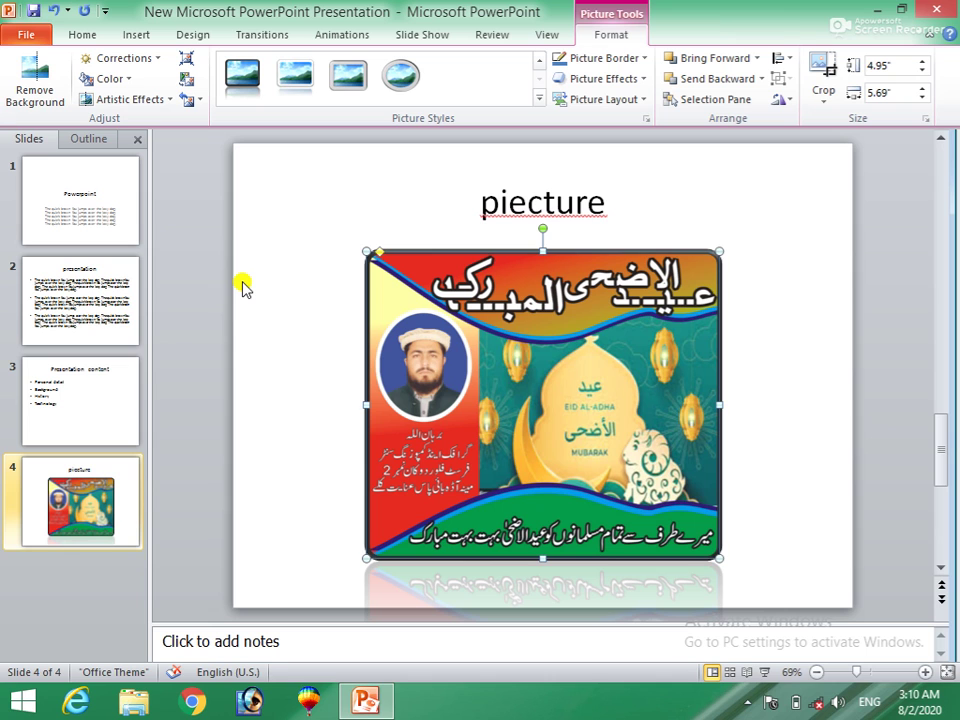
{"action": "left_click", "coordinate": [542, 199]}
{"action": "right_click", "coordinate": [545, 201]}
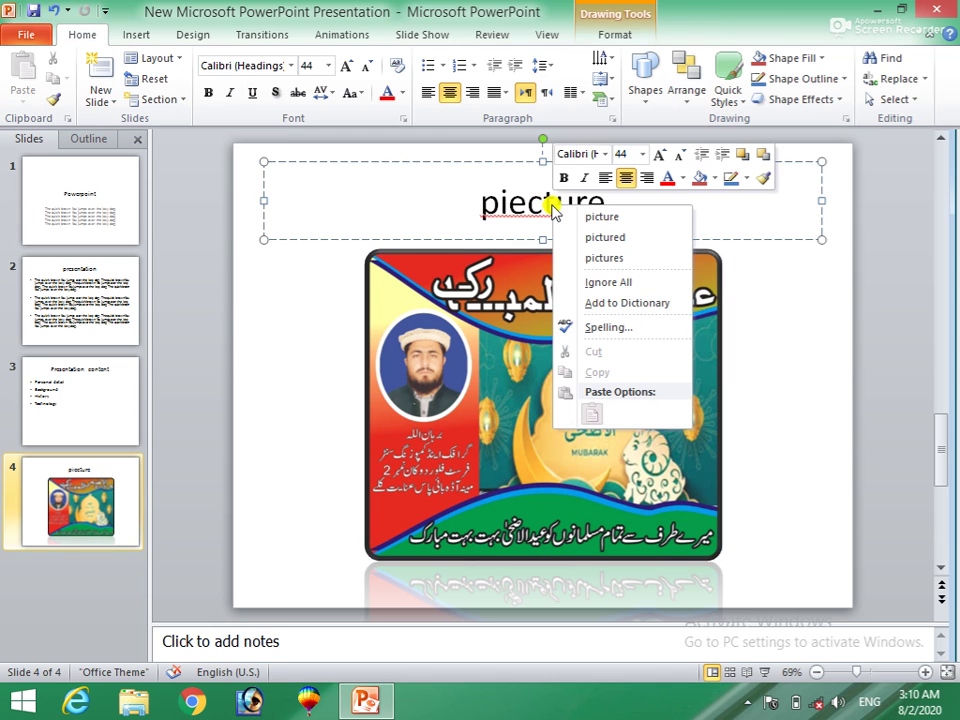
{"action": "left_click", "coordinate": [600, 216]}
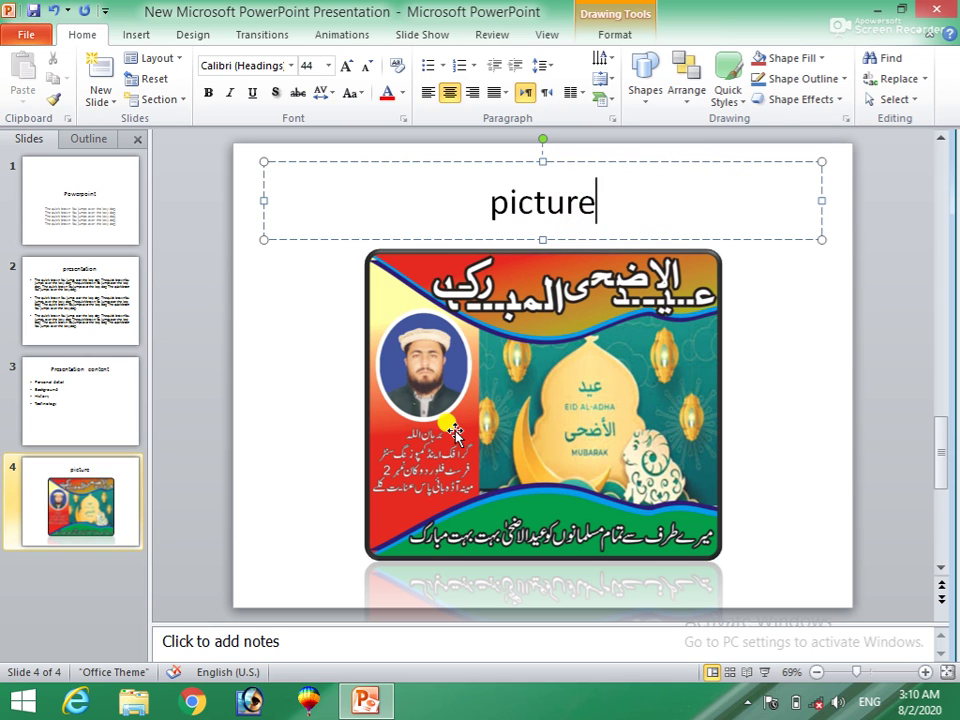
{"action": "left_click", "coordinate": [503, 200]}
{"action": "key", "text": "BackSpace"}
{"action": "type", "text": "P"}
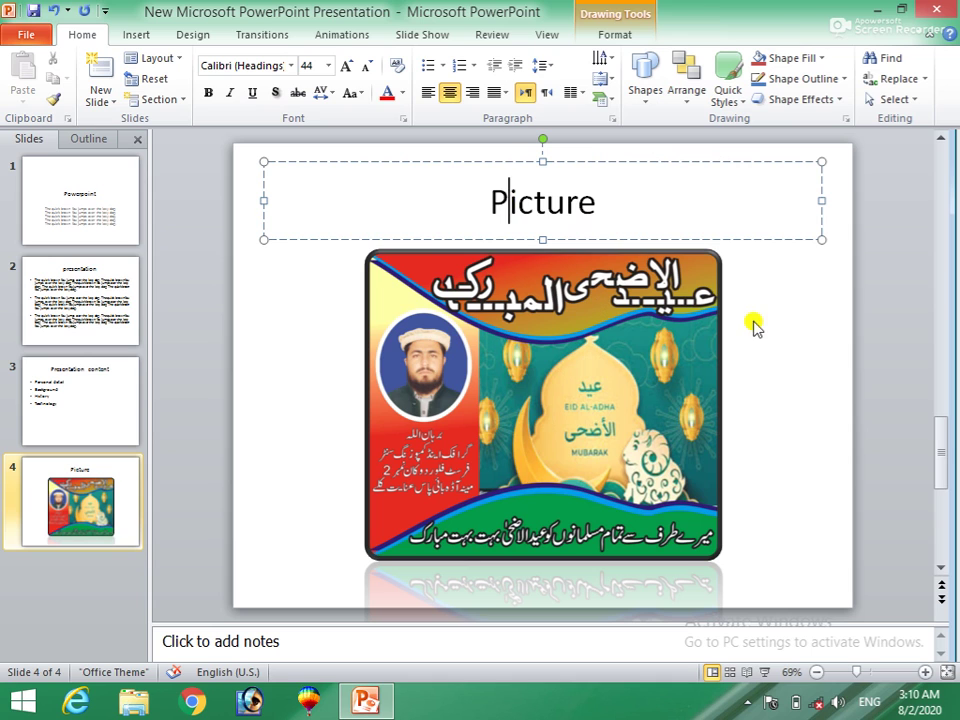
{"action": "left_click", "coordinate": [768, 334]}
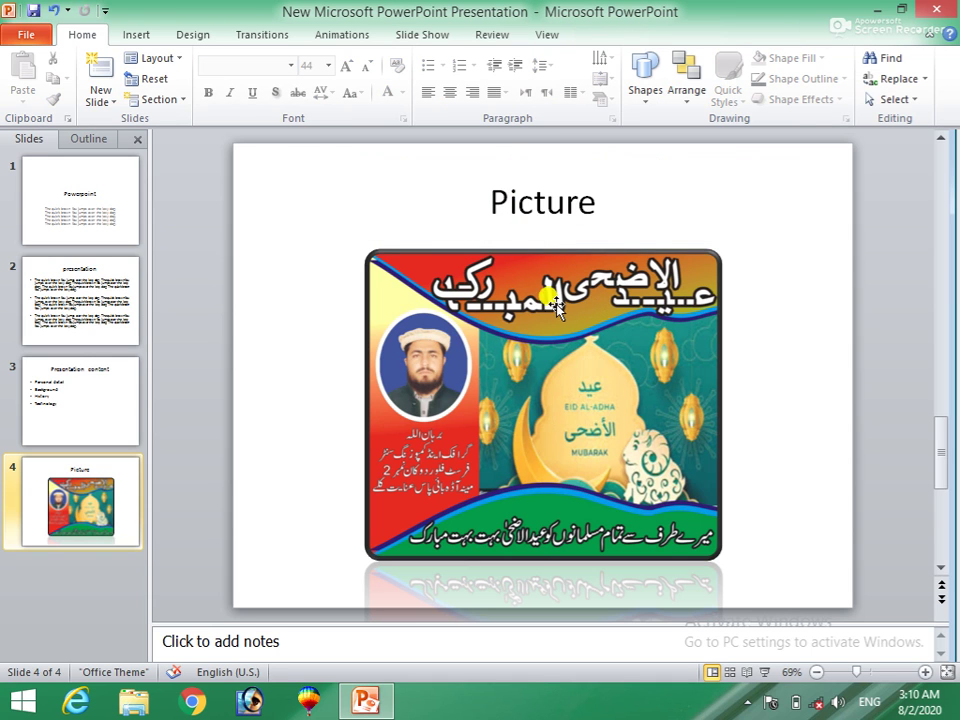
{"action": "left_click", "coordinate": [460, 308]}
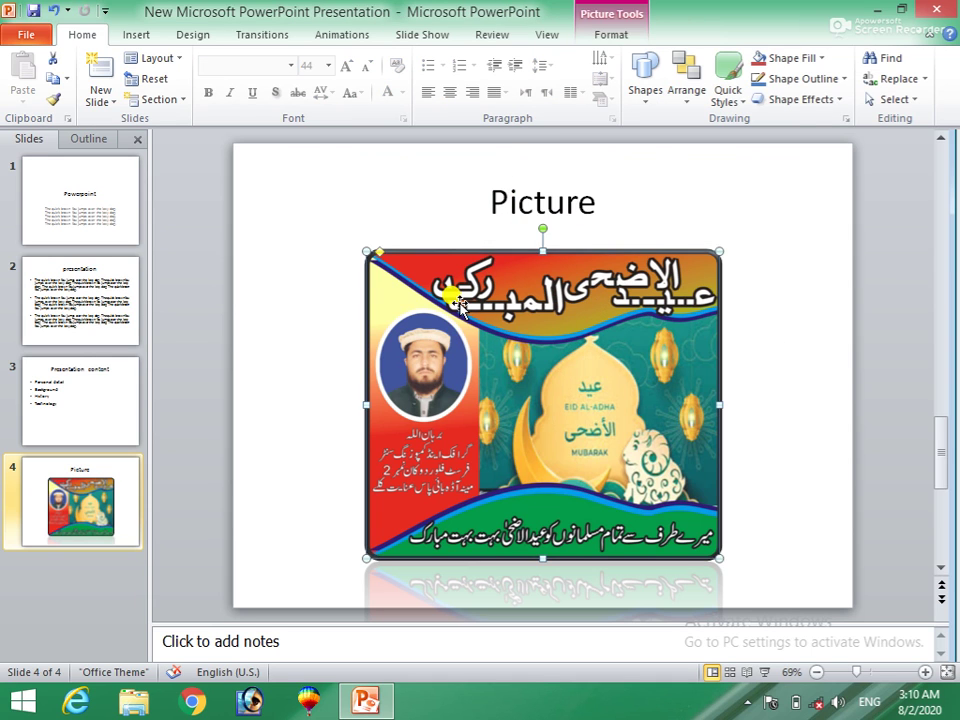
Start a background removal on the picture and discard it, then browse the brightness and sharpness corrections
{"action": "left_click", "coordinate": [609, 35]}
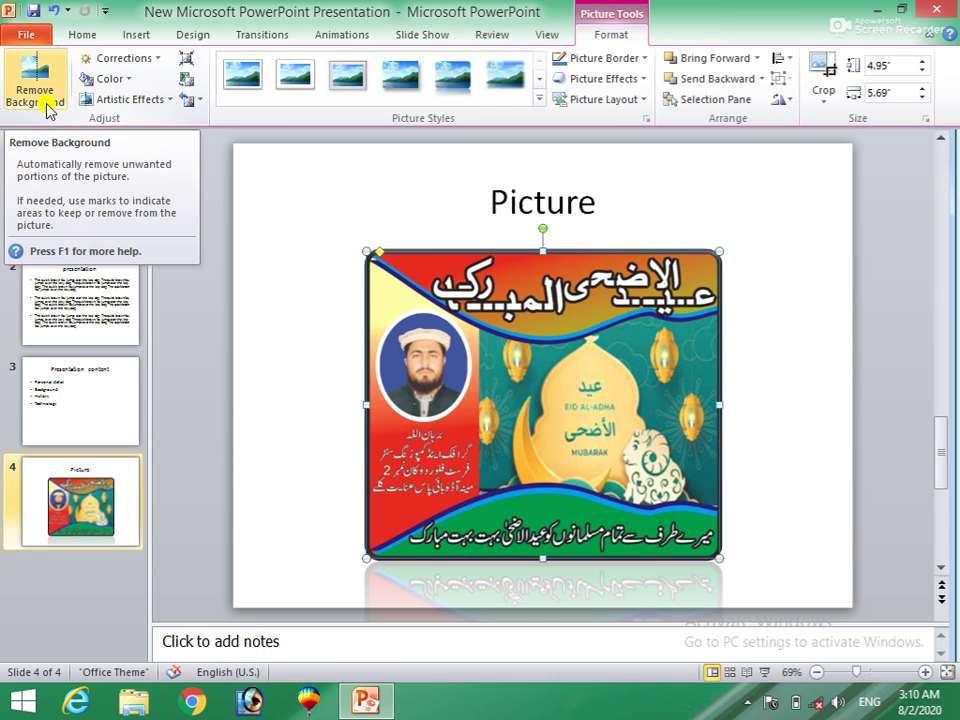
{"action": "left_click", "coordinate": [45, 104]}
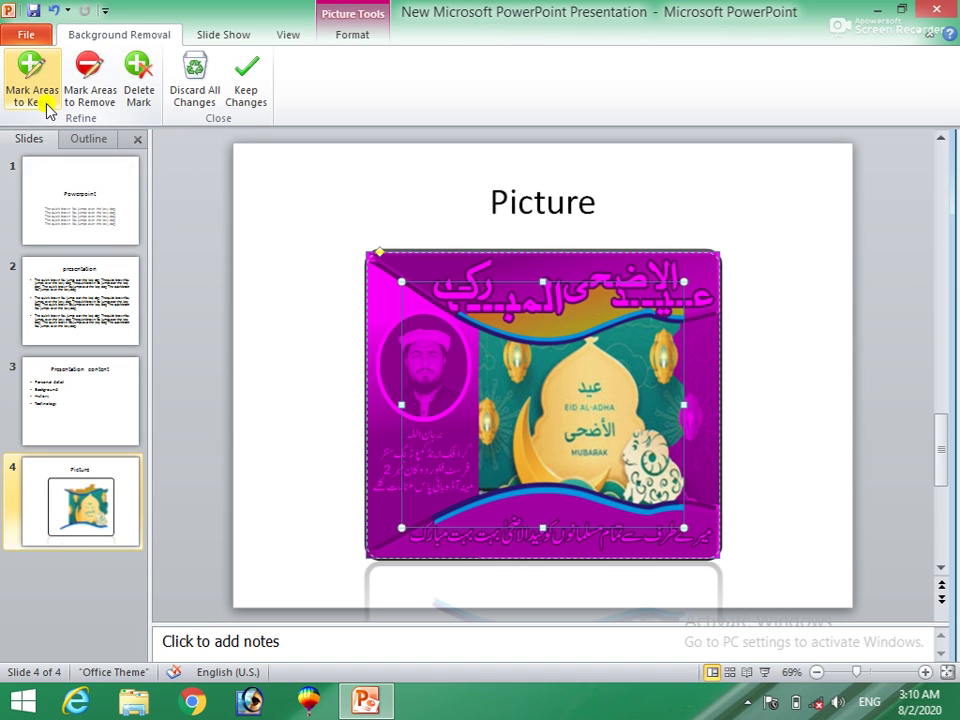
{"action": "key", "text": "Escape"}
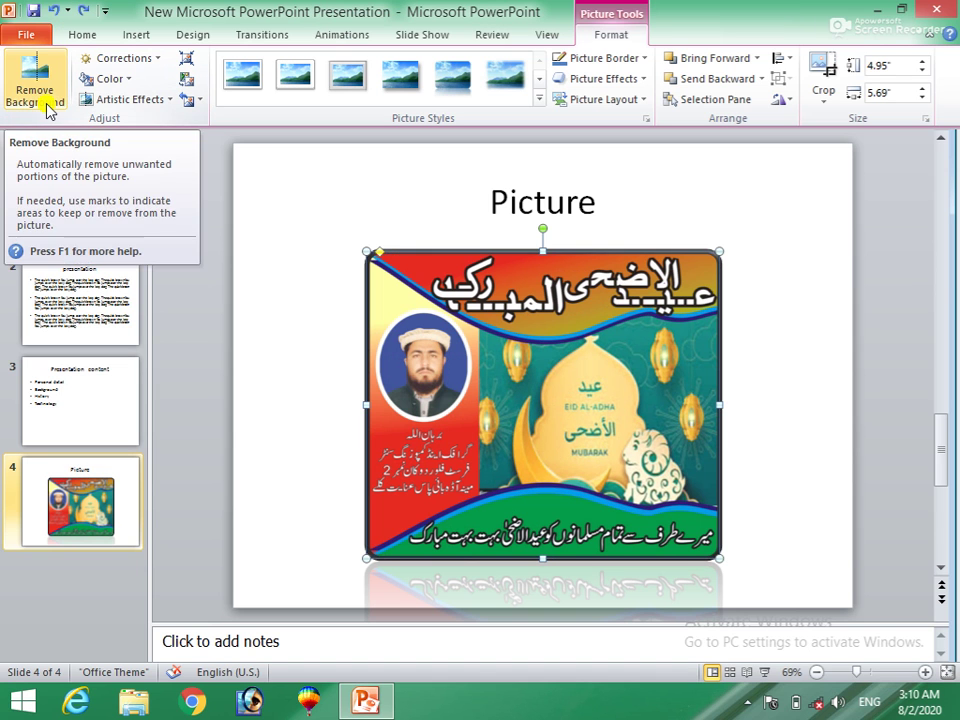
{"action": "left_click", "coordinate": [155, 60]}
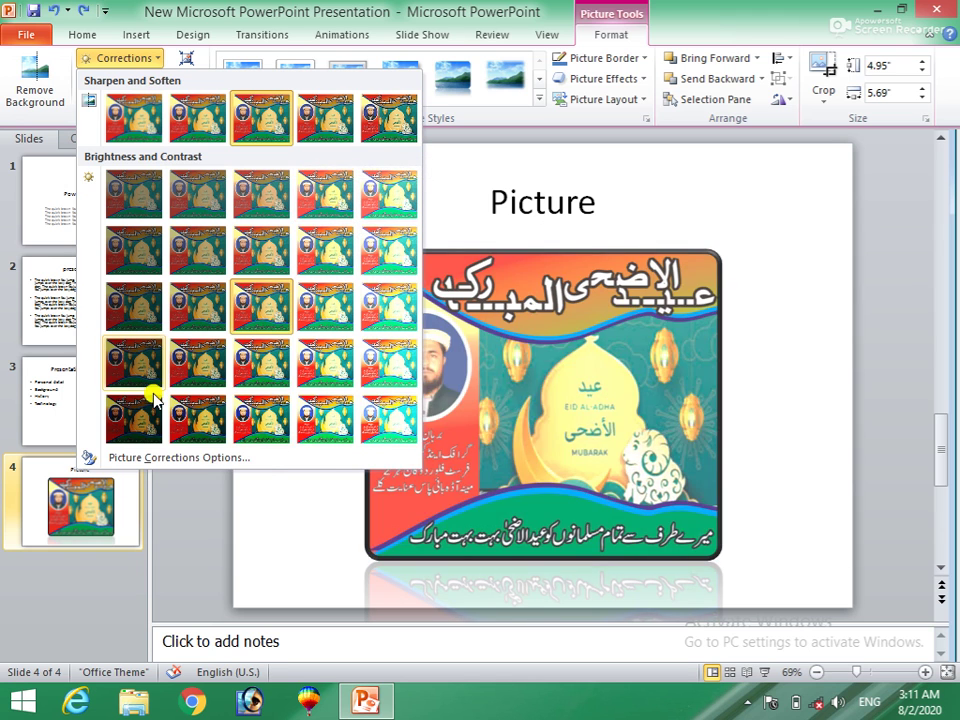
{"action": "left_click", "coordinate": [259, 527]}
Browse the picture's Color and Artistic Effects galleries, closing both without applying anything
{"action": "left_click", "coordinate": [126, 79]}
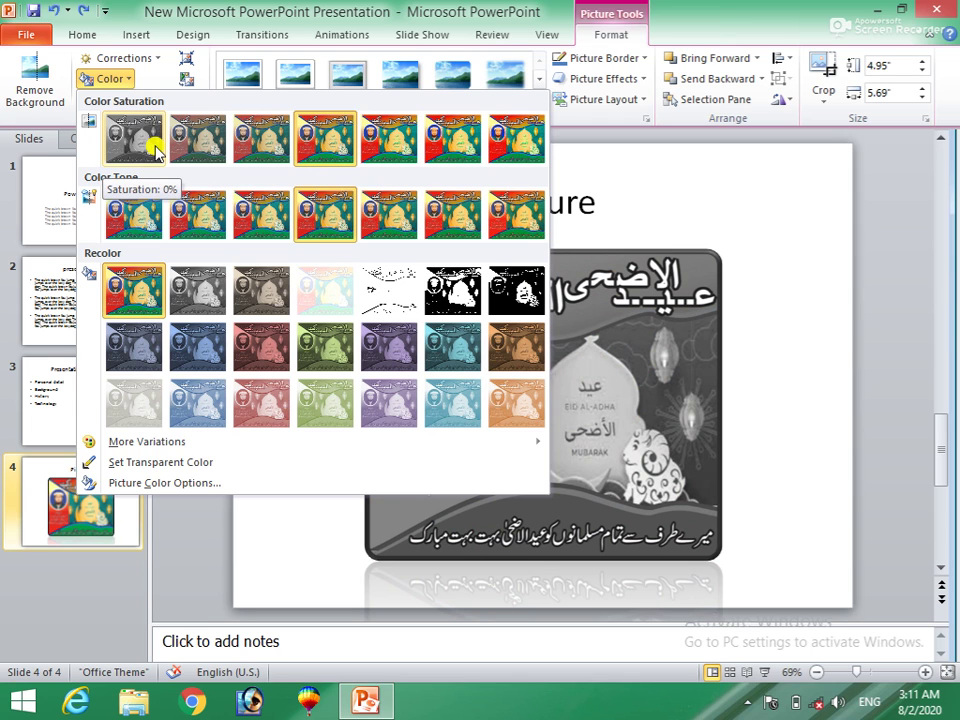
{"action": "left_click", "coordinate": [708, 213]}
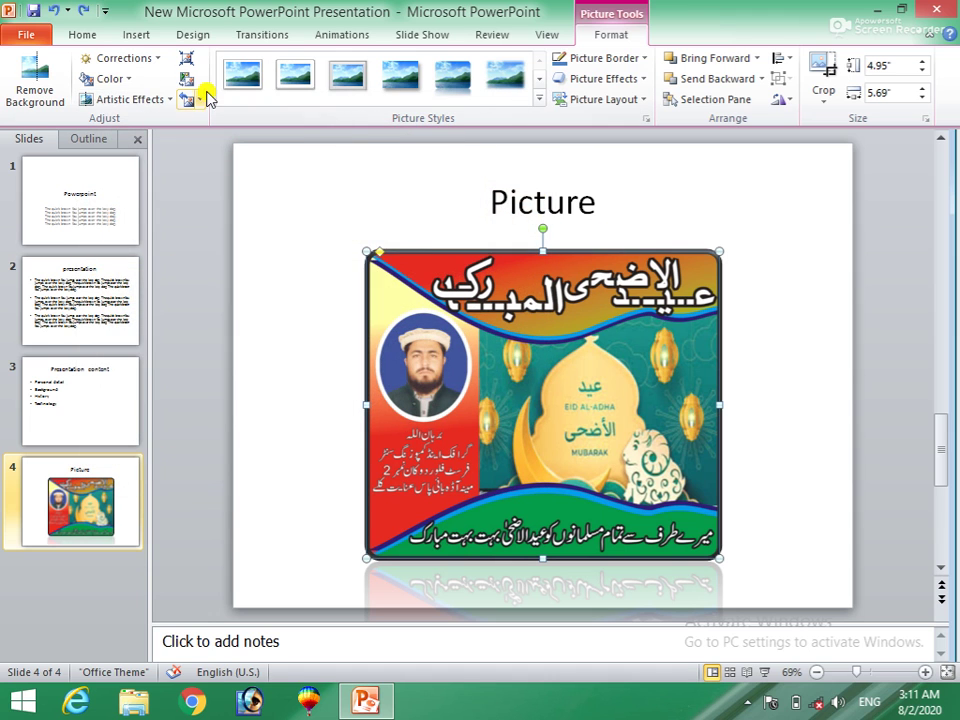
{"action": "left_click", "coordinate": [173, 100]}
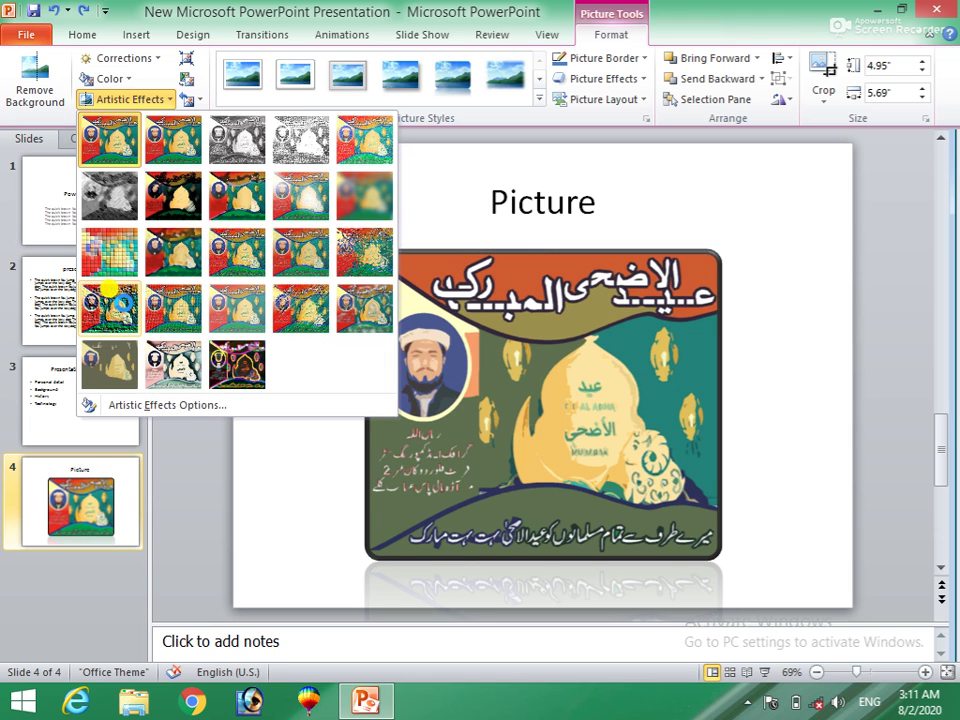
{"action": "left_click", "coordinate": [673, 152]}
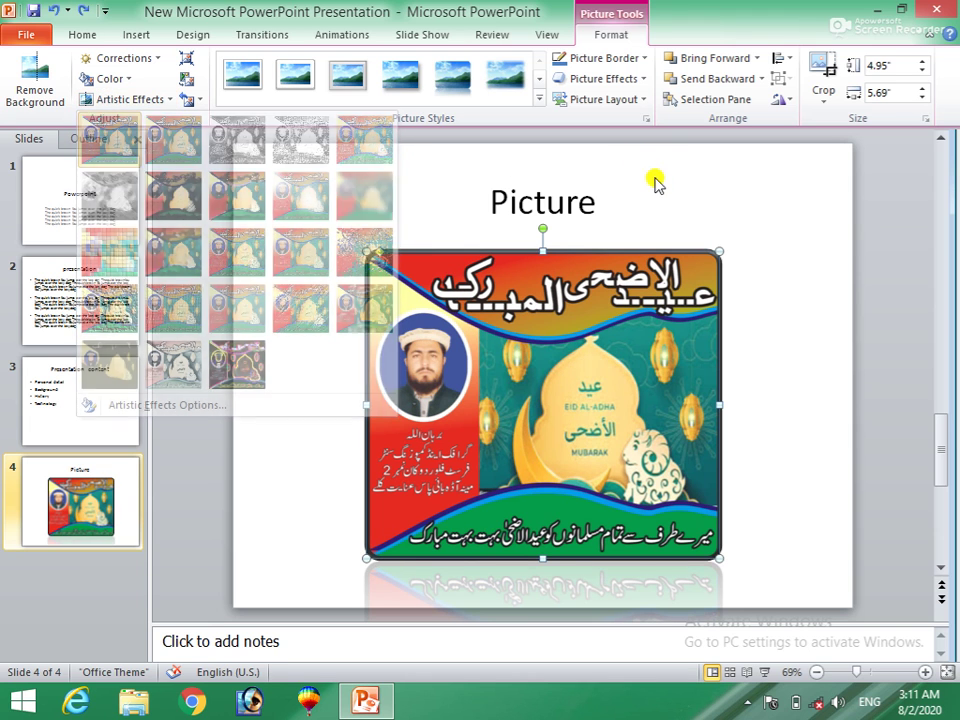
Give slide 4's Eid picture a green standard-colour picture border
{"action": "left_click", "coordinate": [645, 58]}
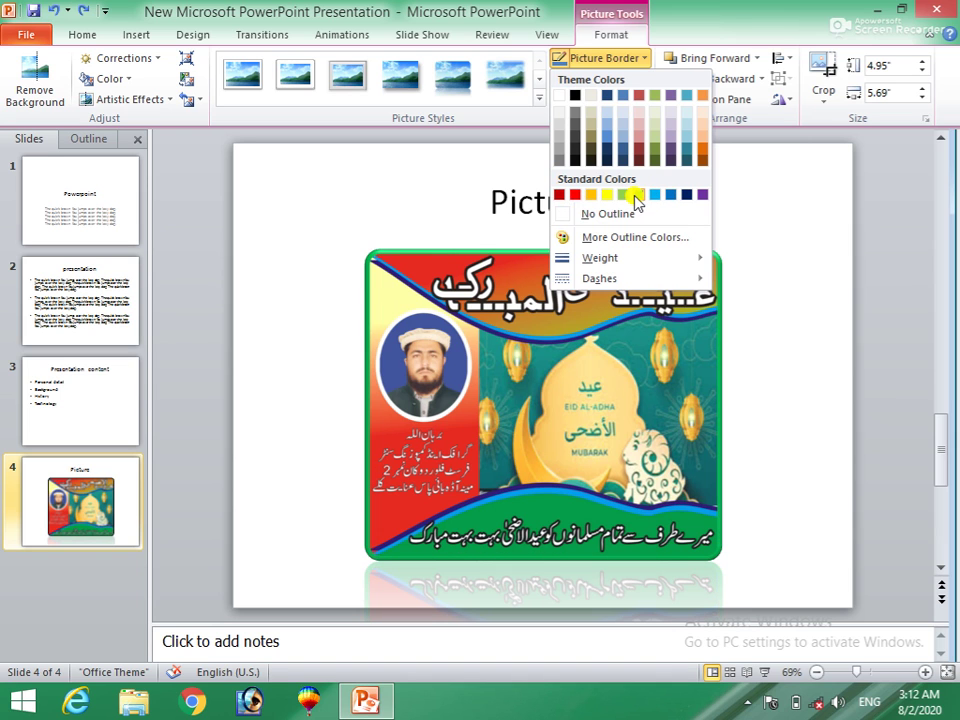
{"action": "left_click", "coordinate": [636, 196]}
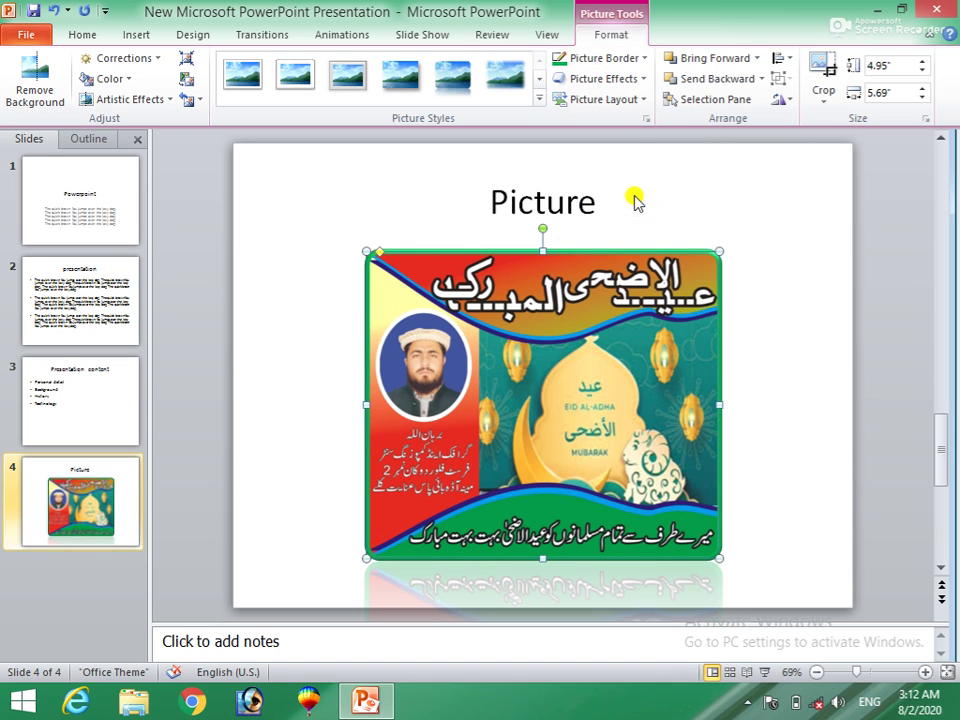
{"action": "left_click", "coordinate": [643, 88]}
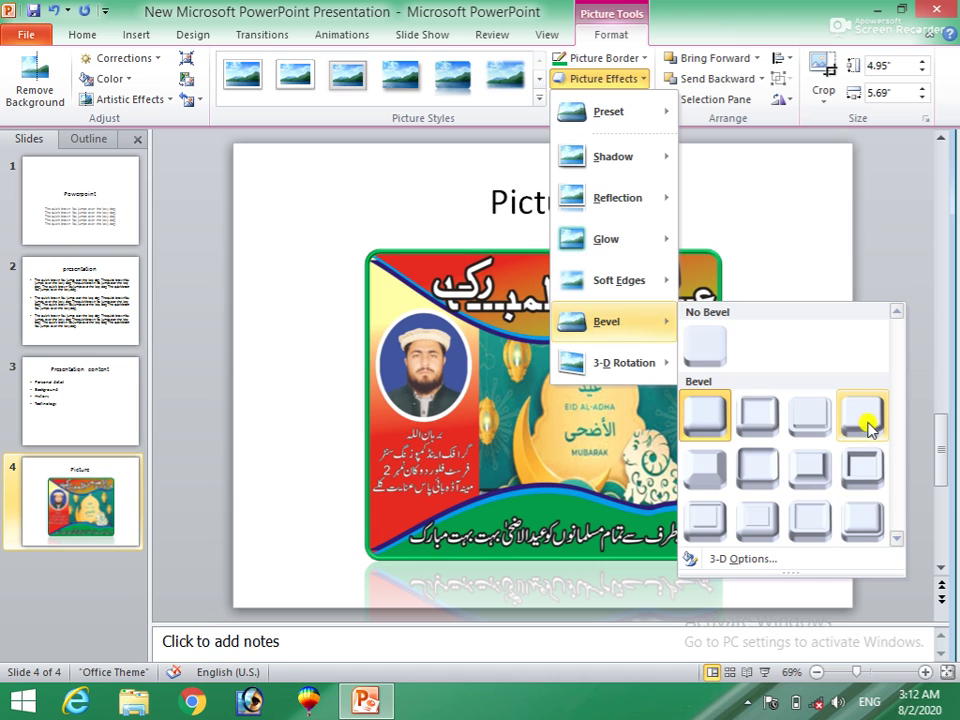
{"action": "mouse_move", "coordinate": [620, 362]}
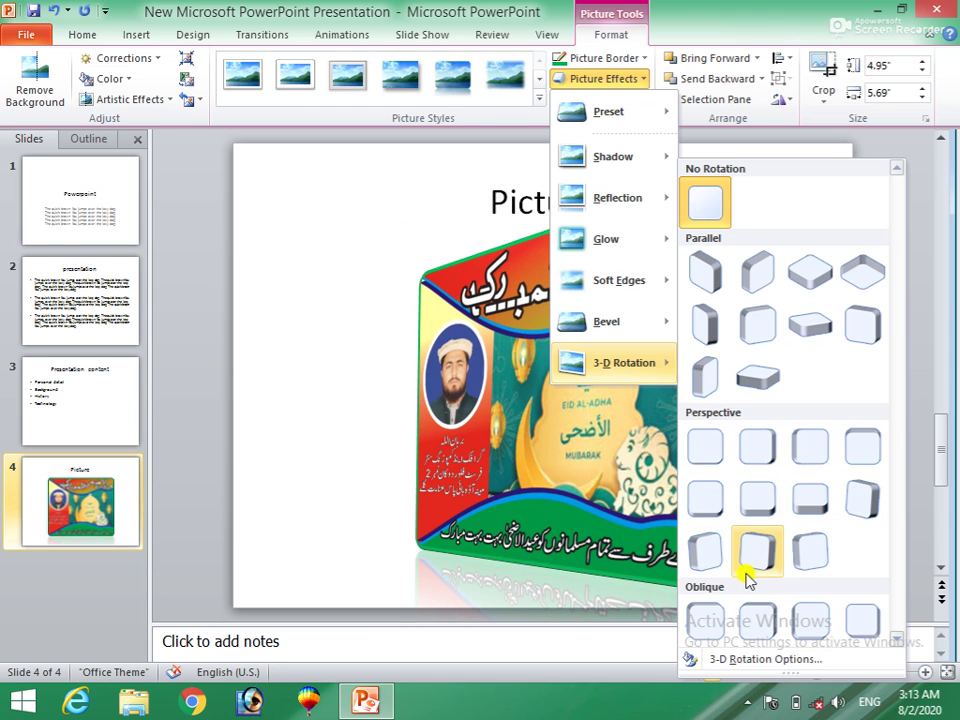
{"action": "left_click", "coordinate": [799, 563]}
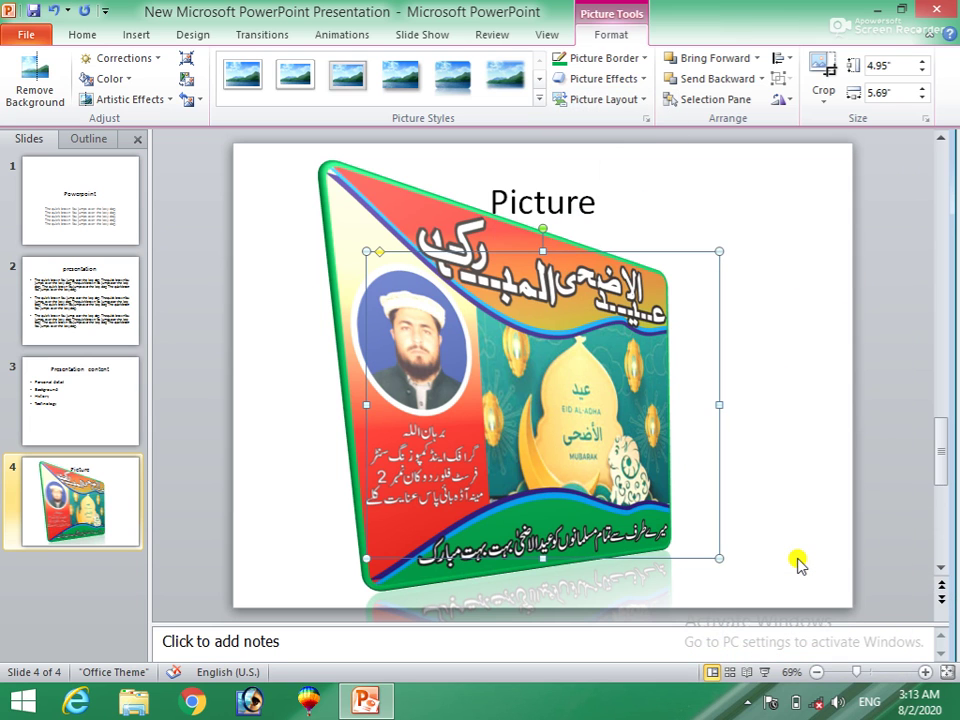
{"action": "key", "text": "ctrl+z"}
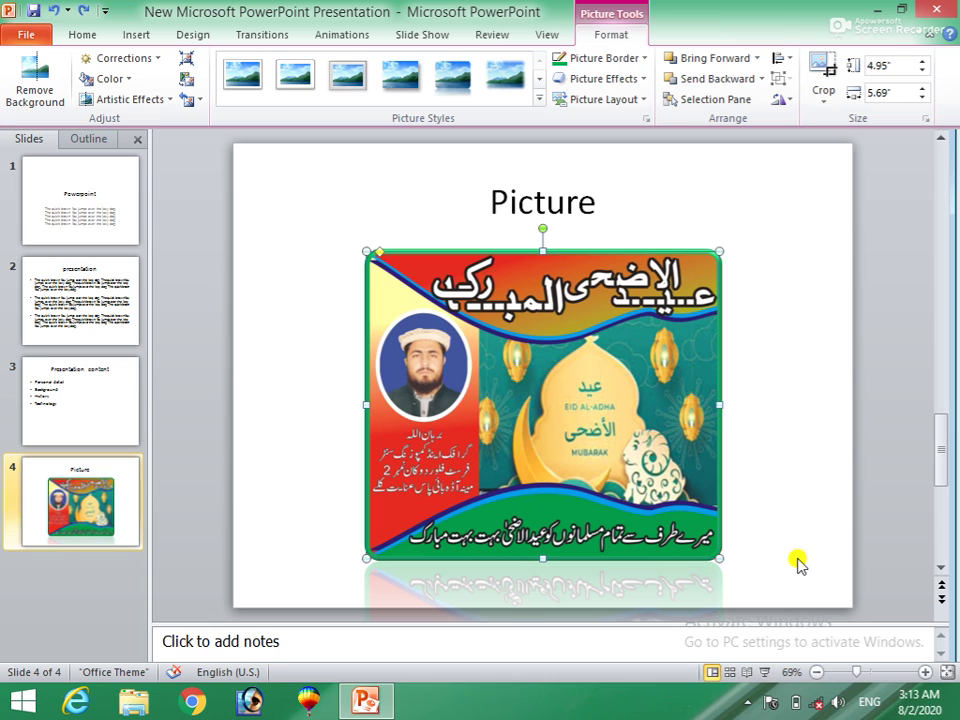
{"action": "left_click", "coordinate": [640, 100]}
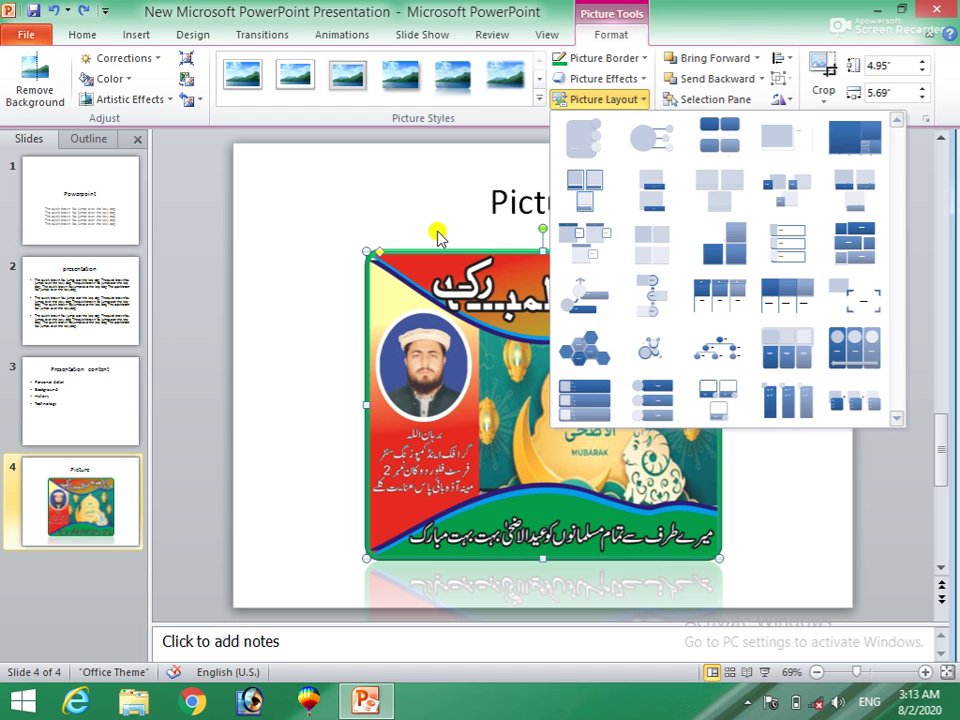
{"action": "left_click", "coordinate": [313, 215]}
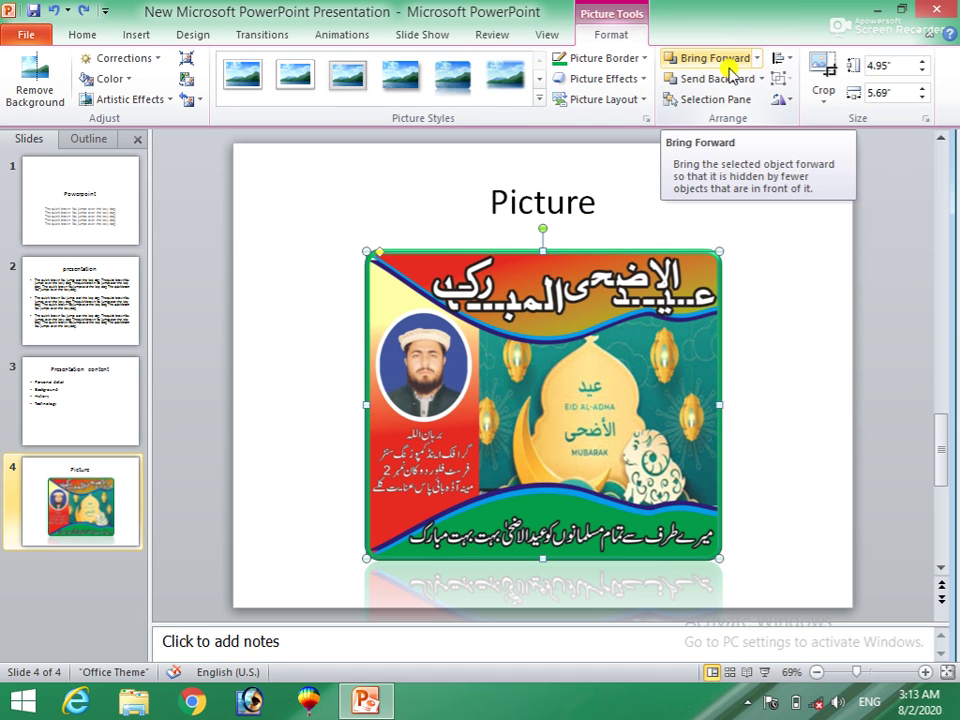
{"action": "left_click", "coordinate": [757, 58]}
{"action": "left_click", "coordinate": [727, 60]}
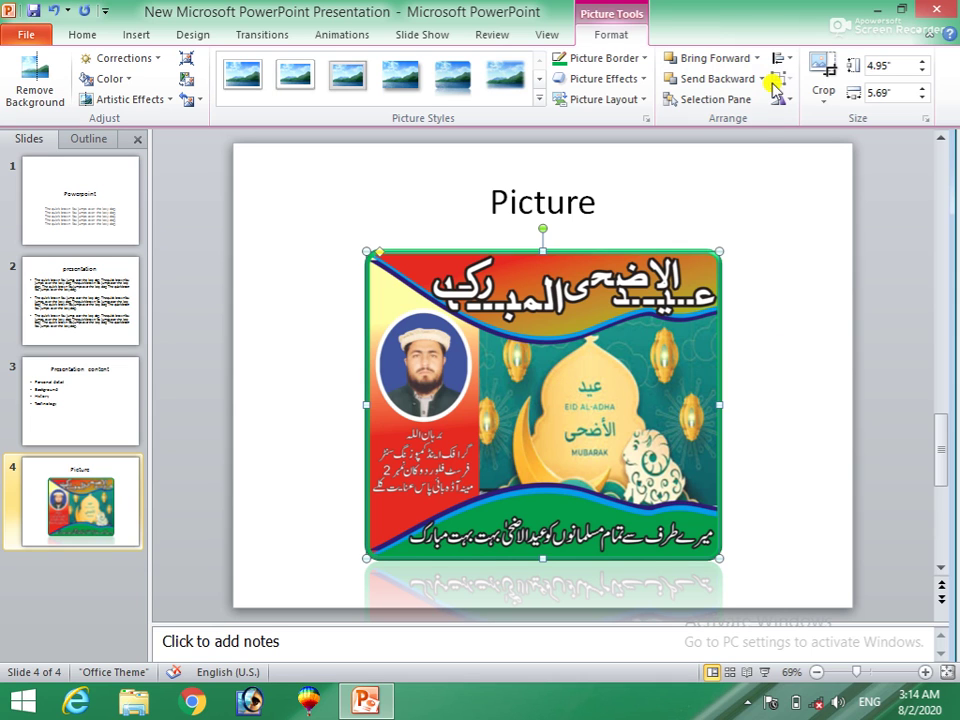
Crop the Eid picture slightly at its top-left corner to 4.88" by 5.66"
{"action": "left_click", "coordinate": [826, 96]}
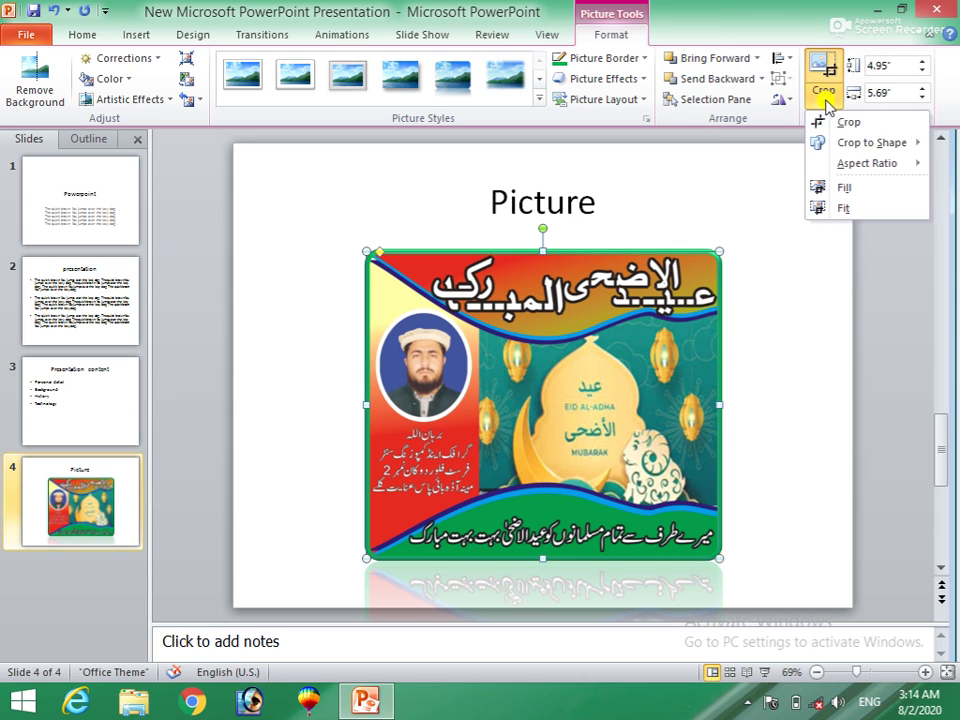
{"action": "left_click", "coordinate": [846, 121]}
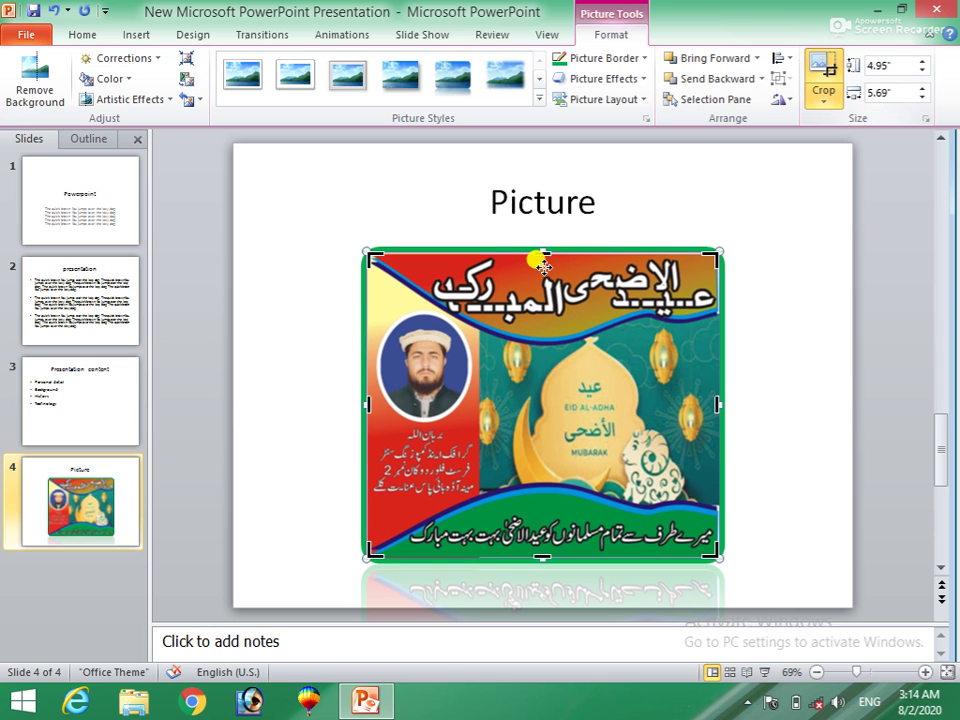
{"action": "left_click_drag", "start_coordinate": [370, 258], "coordinate": [517, 462]}
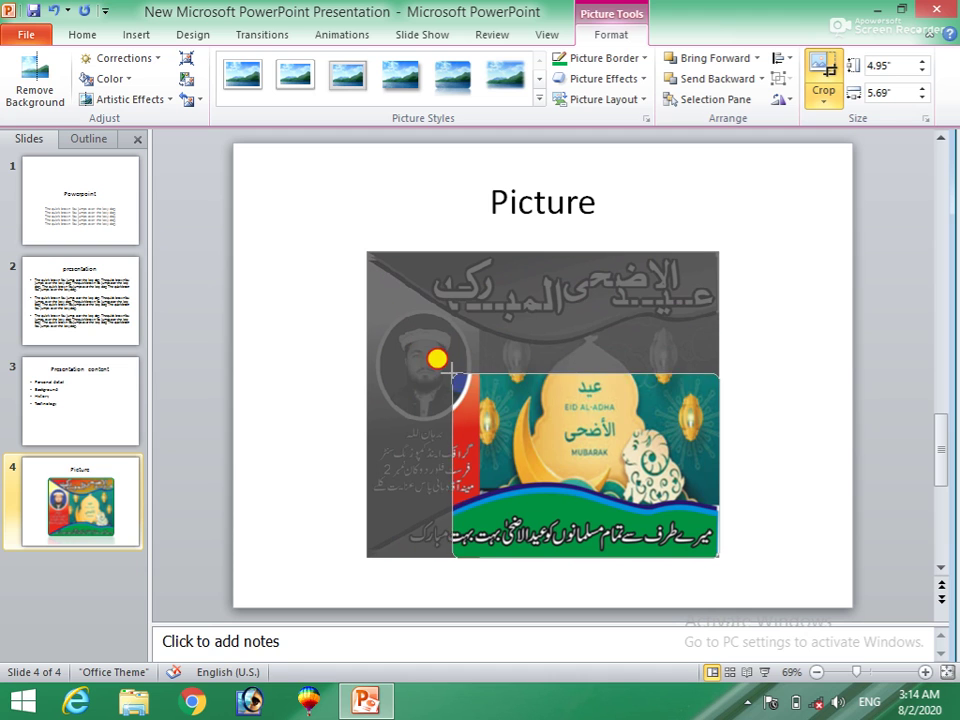
{"action": "left_click_drag", "start_coordinate": [361, 327], "coordinate": [356, 243]}
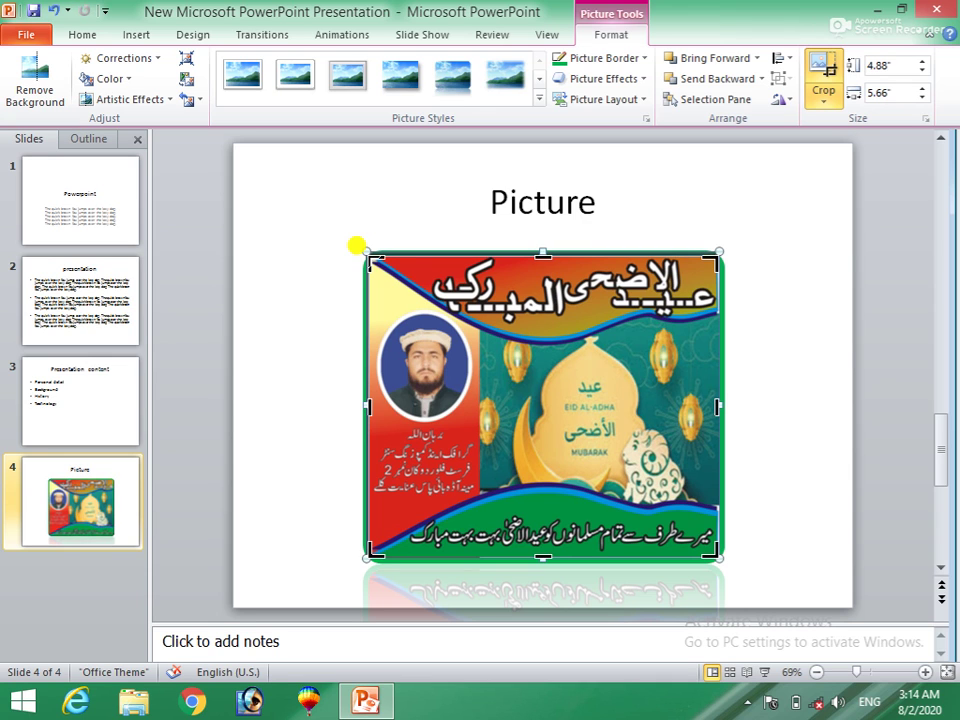
{"action": "left_click", "coordinate": [764, 386]}
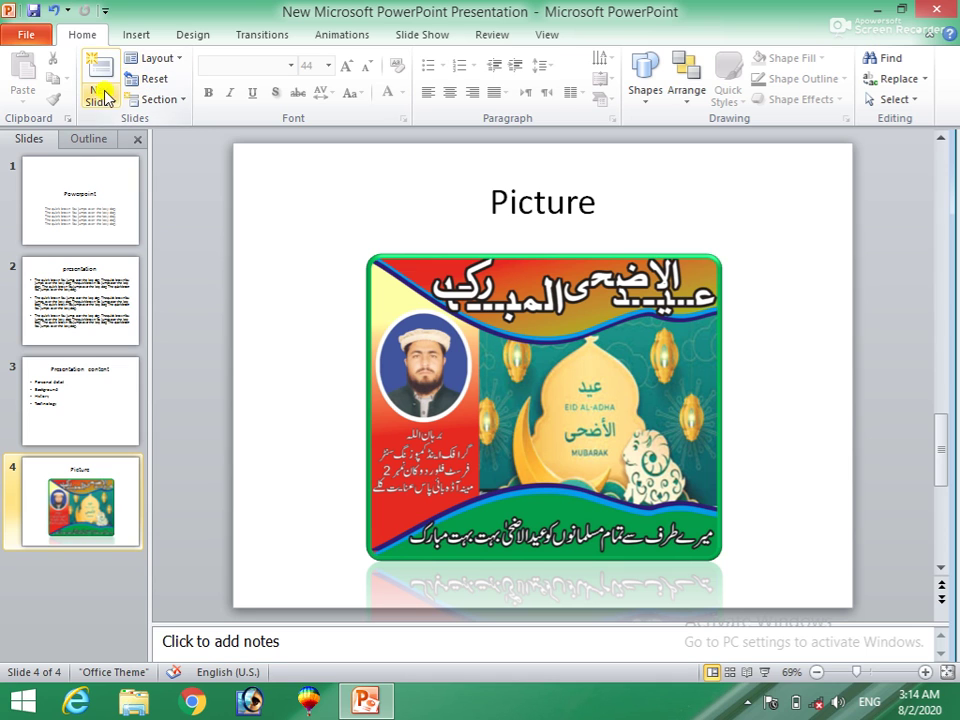
{"action": "left_click", "coordinate": [172, 60]}
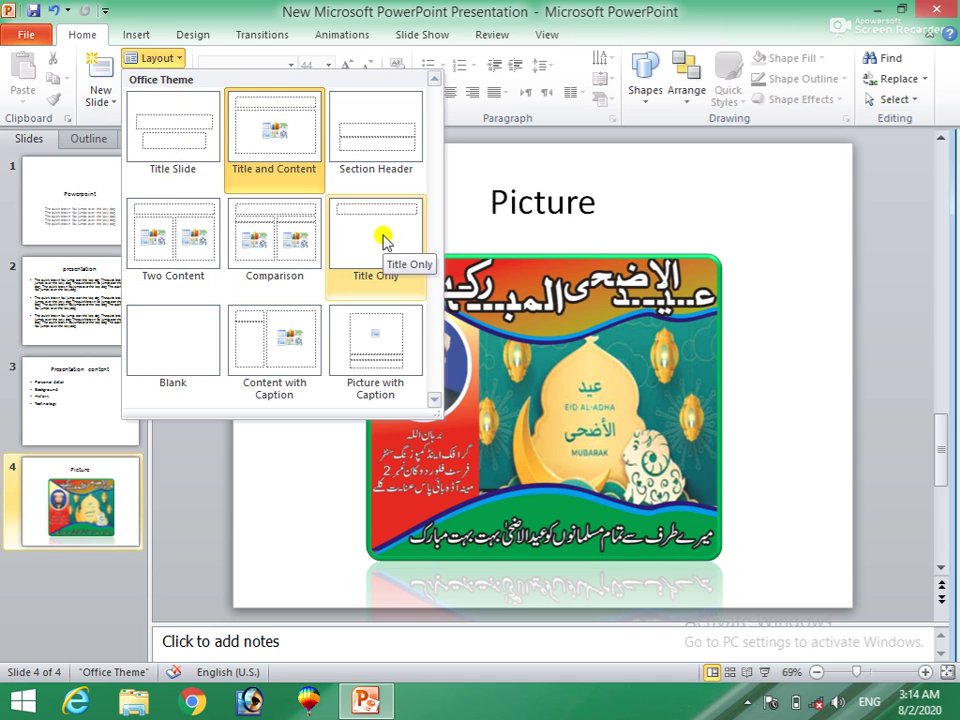
{"action": "left_click", "coordinate": [686, 204]}
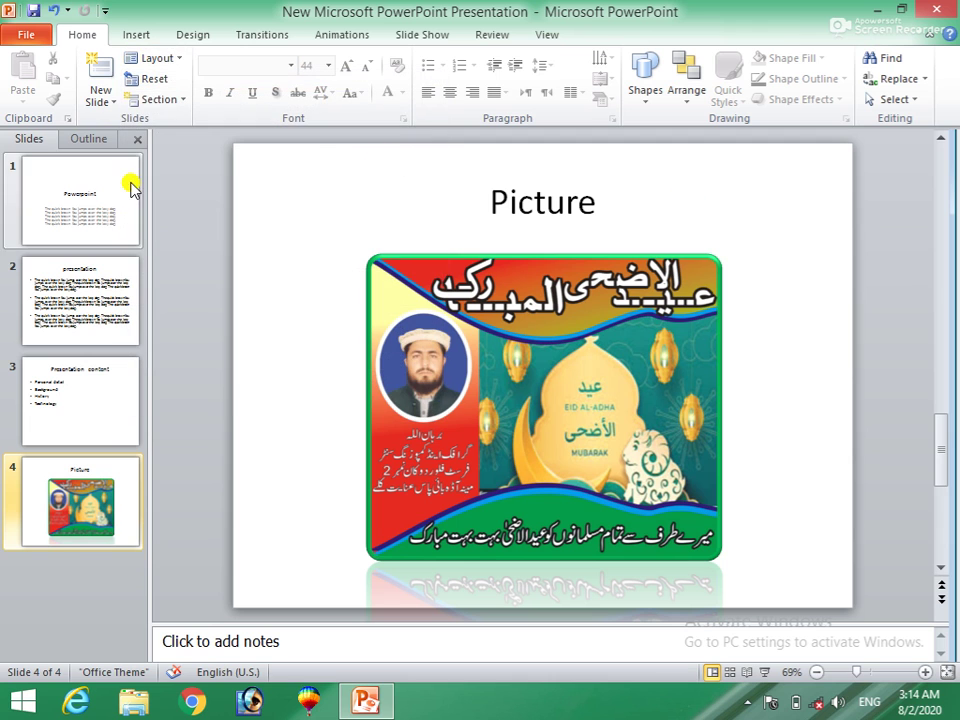
{"action": "left_click", "coordinate": [160, 82]}
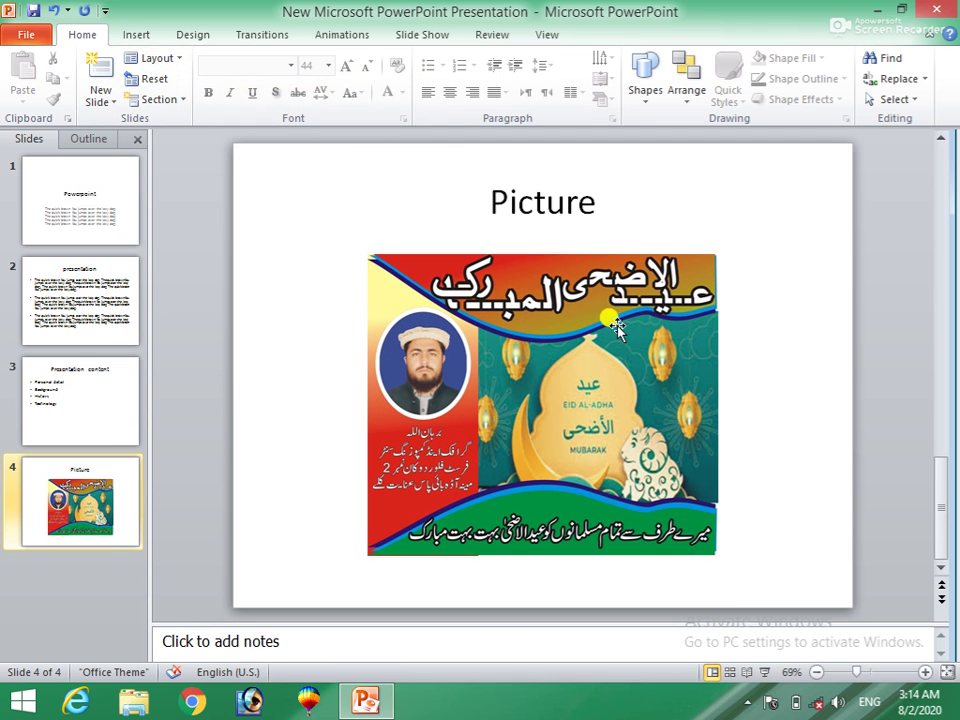
{"action": "key", "text": "ctrl+z"}
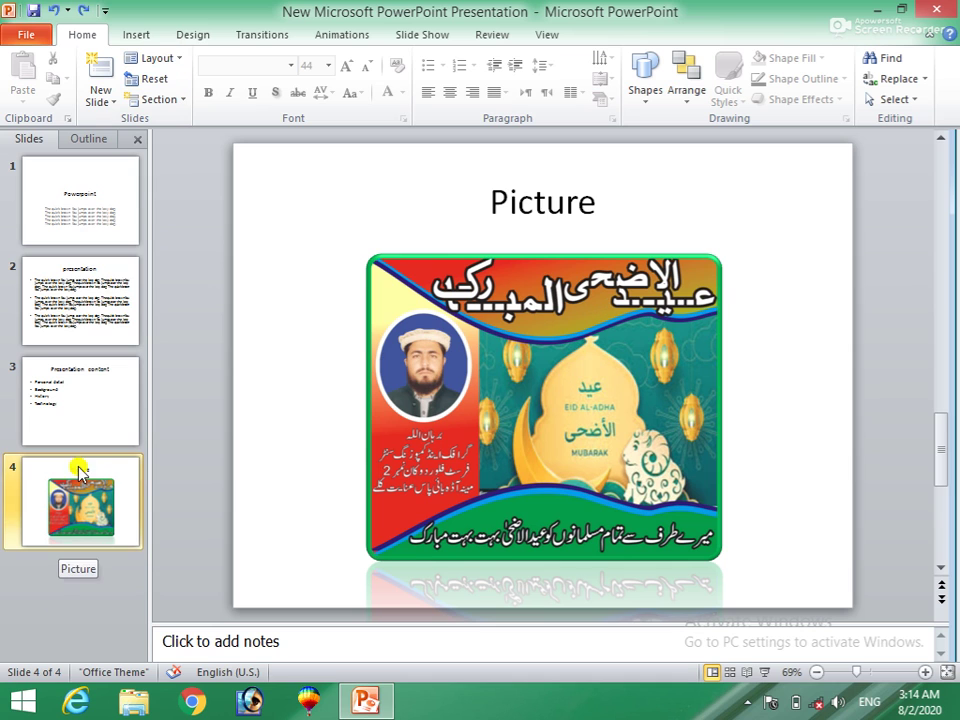
{"action": "left_click", "coordinate": [169, 102]}
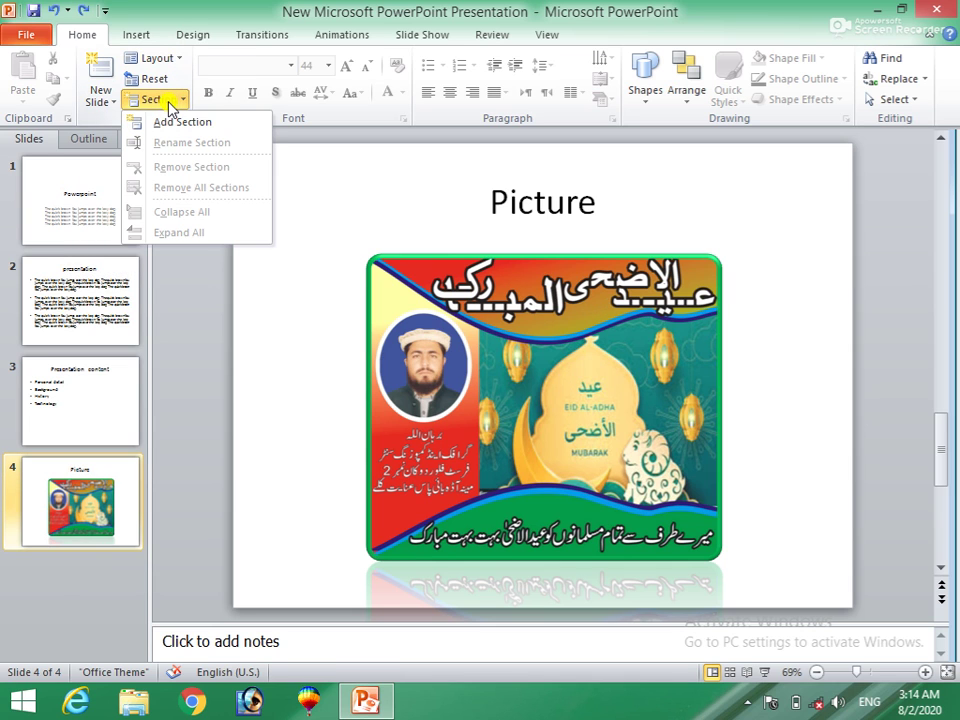
{"action": "left_click", "coordinate": [172, 124]}
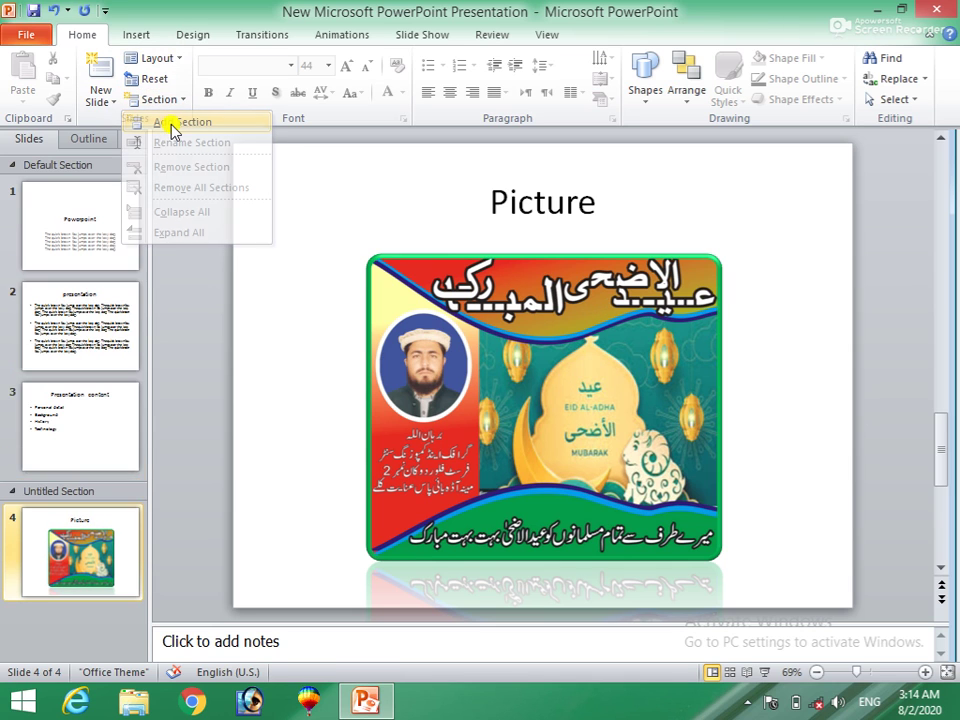
{"action": "right_click", "coordinate": [48, 493]}
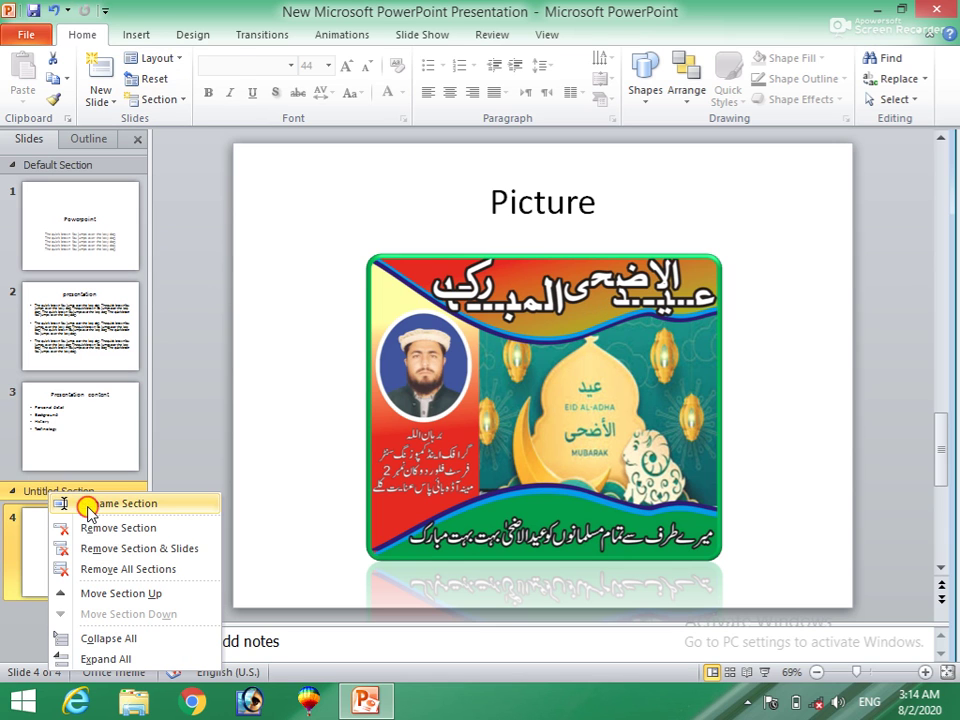
{"action": "left_click", "coordinate": [88, 504]}
{"action": "type", "text": "picture"}
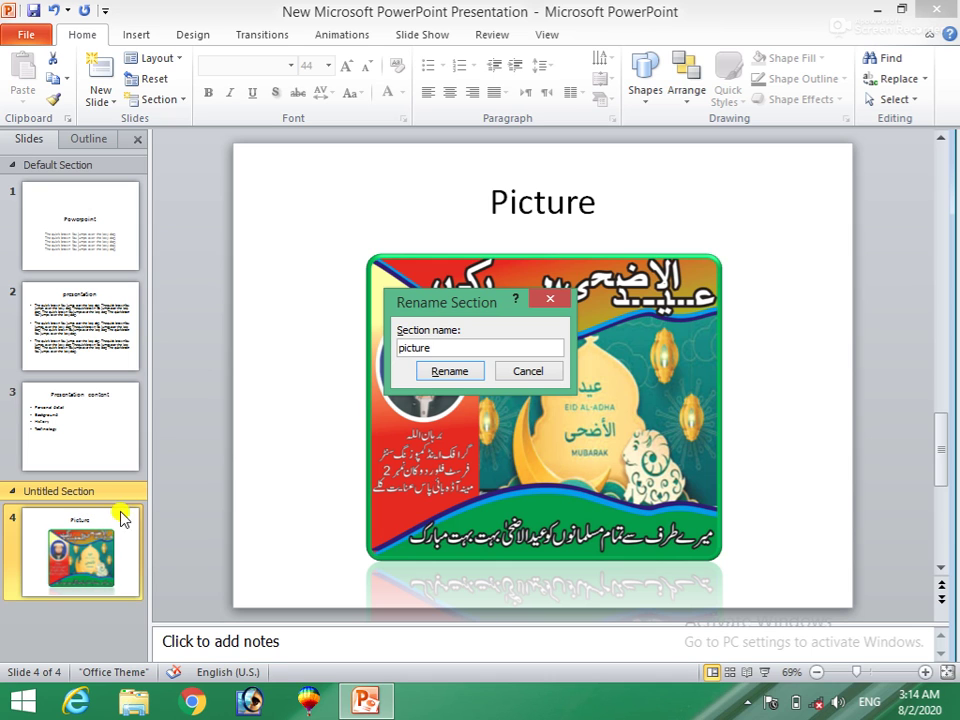
{"action": "left_click", "coordinate": [449, 371]}
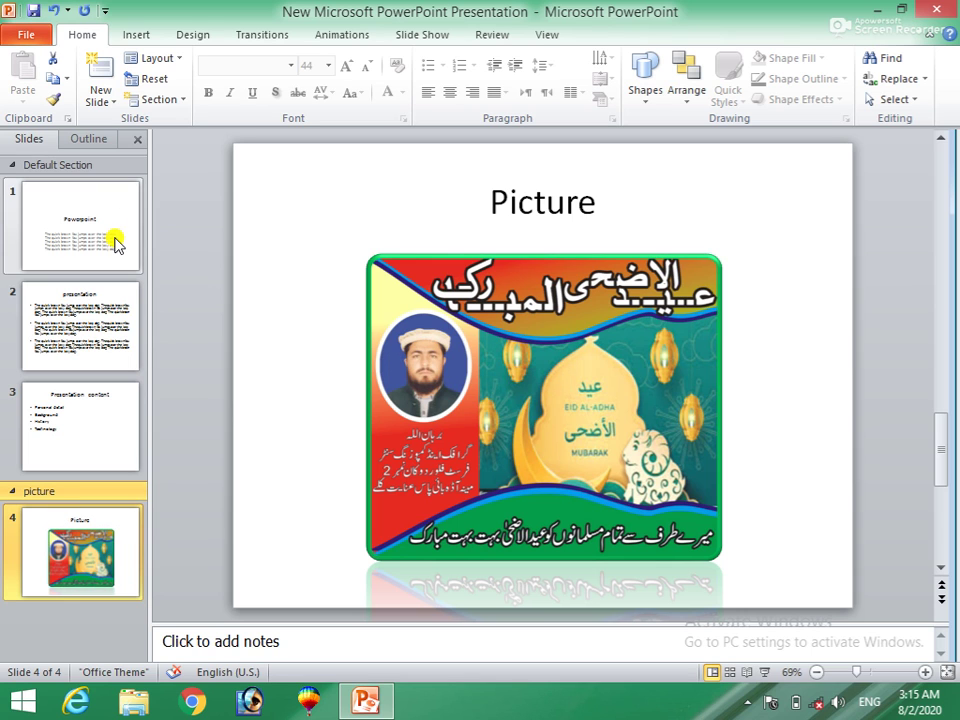
{"action": "left_click", "coordinate": [172, 101]}
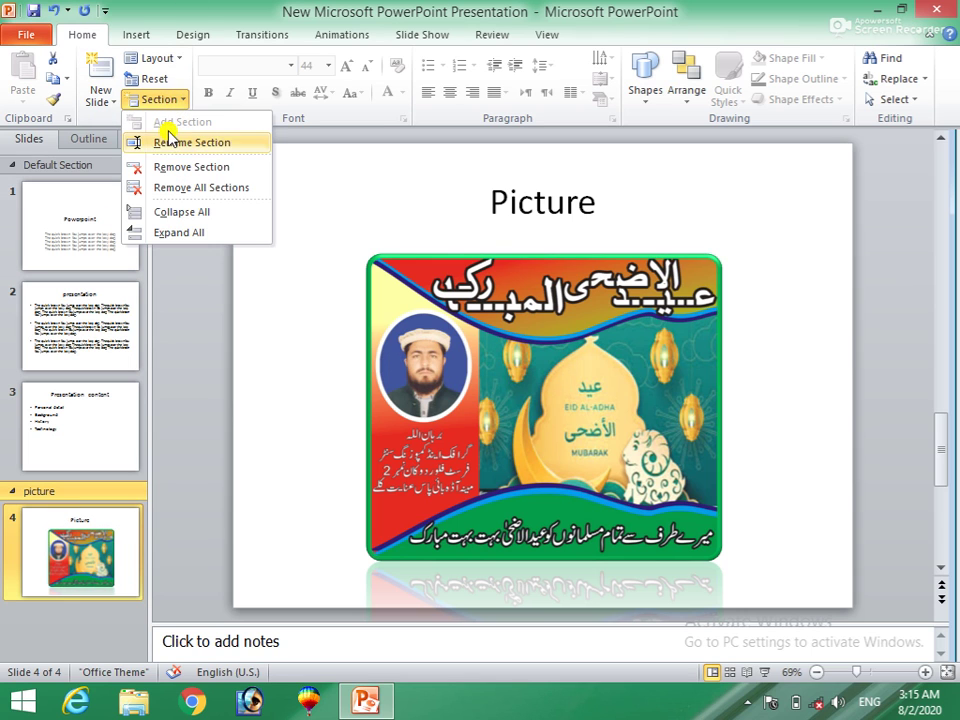
{"action": "left_click", "coordinate": [172, 190]}
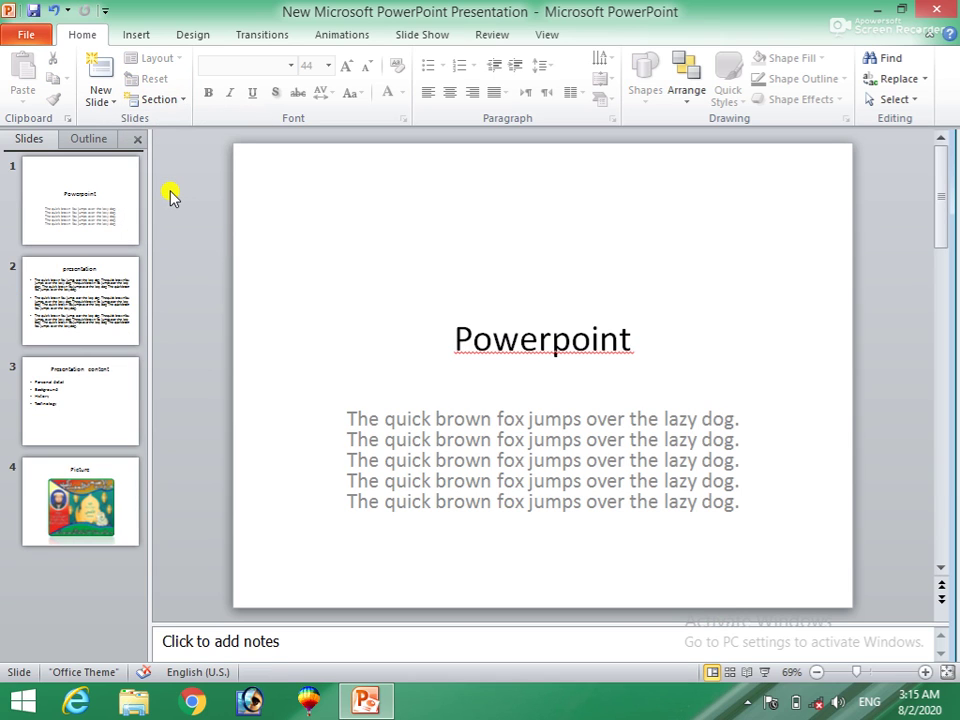
{"action": "left_click", "coordinate": [55, 525]}
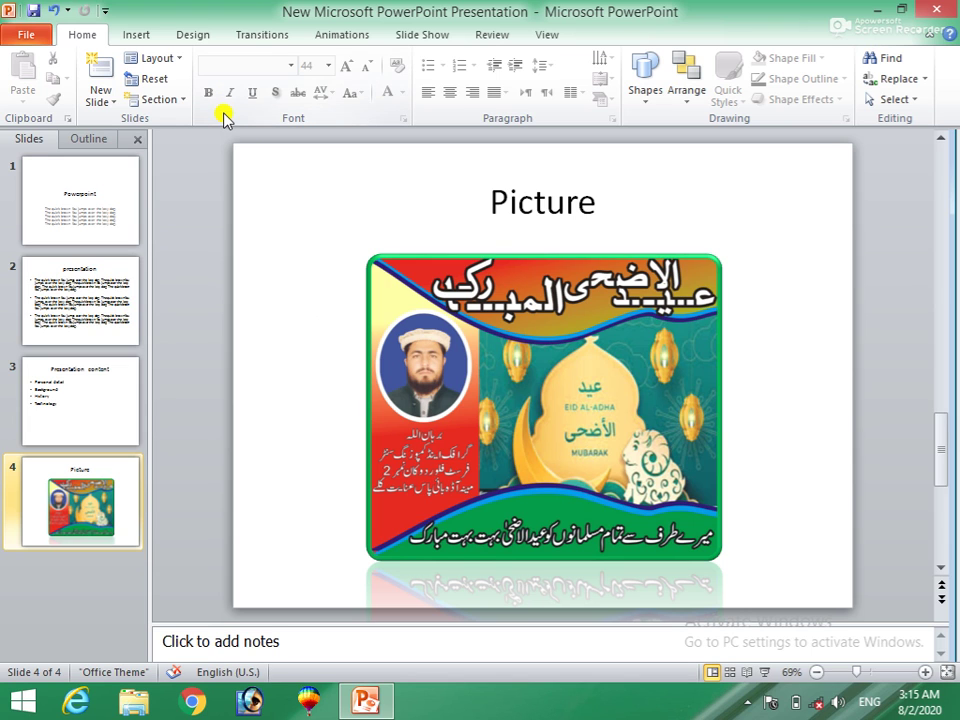
Correct slide 1's misspelled title to 'PowerPoint' using the spelling suggestion
{"action": "left_click", "coordinate": [89, 197]}
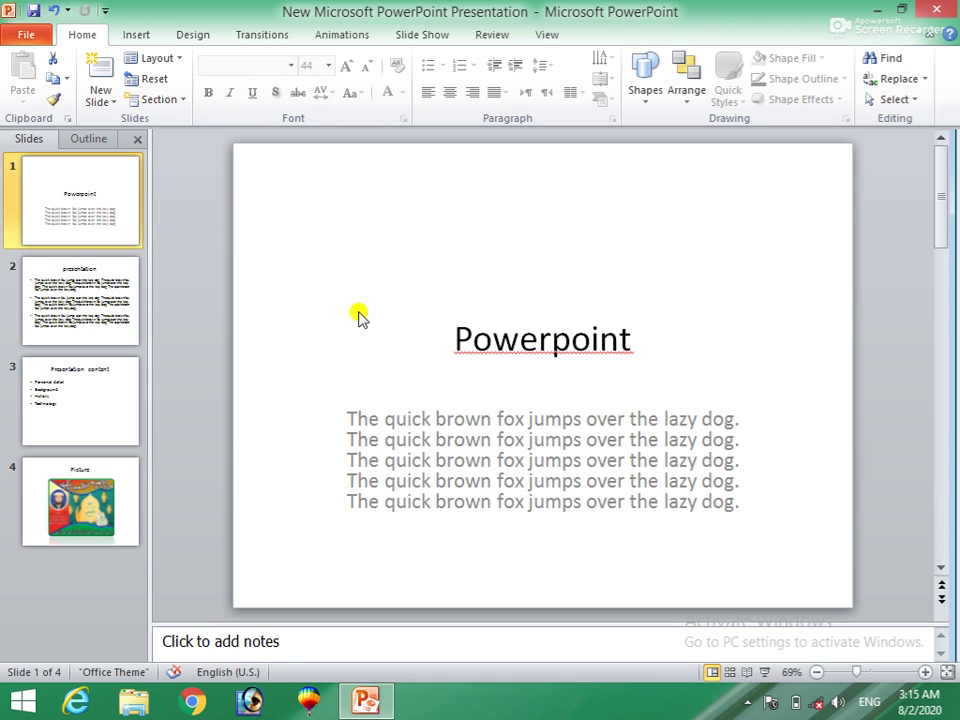
{"action": "left_click", "coordinate": [540, 338]}
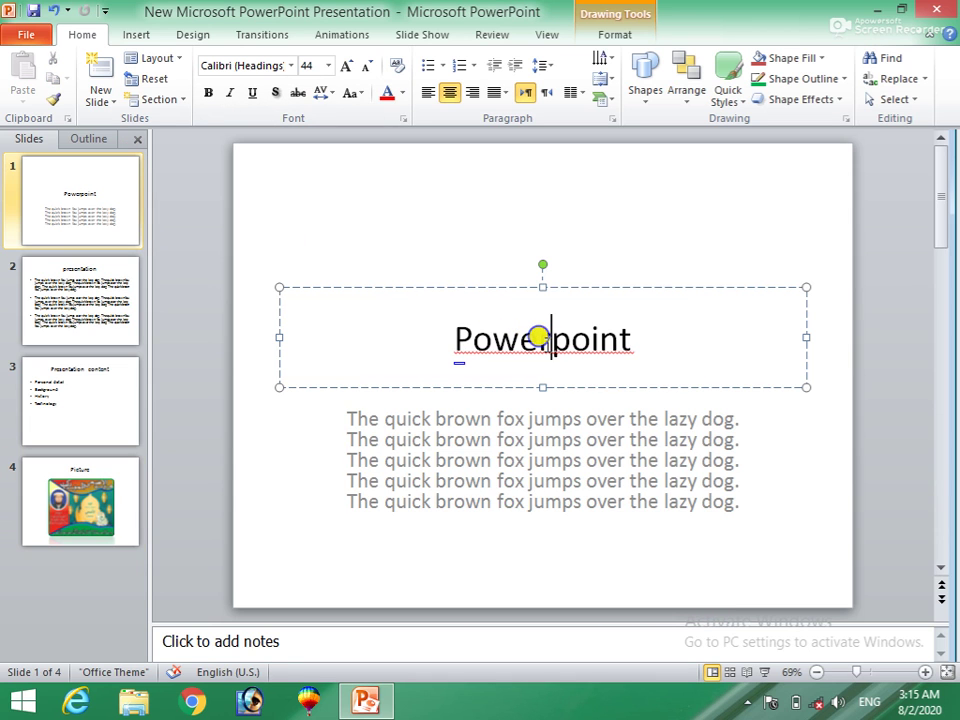
{"action": "right_click", "coordinate": [546, 345]}
{"action": "left_click", "coordinate": [583, 357]}
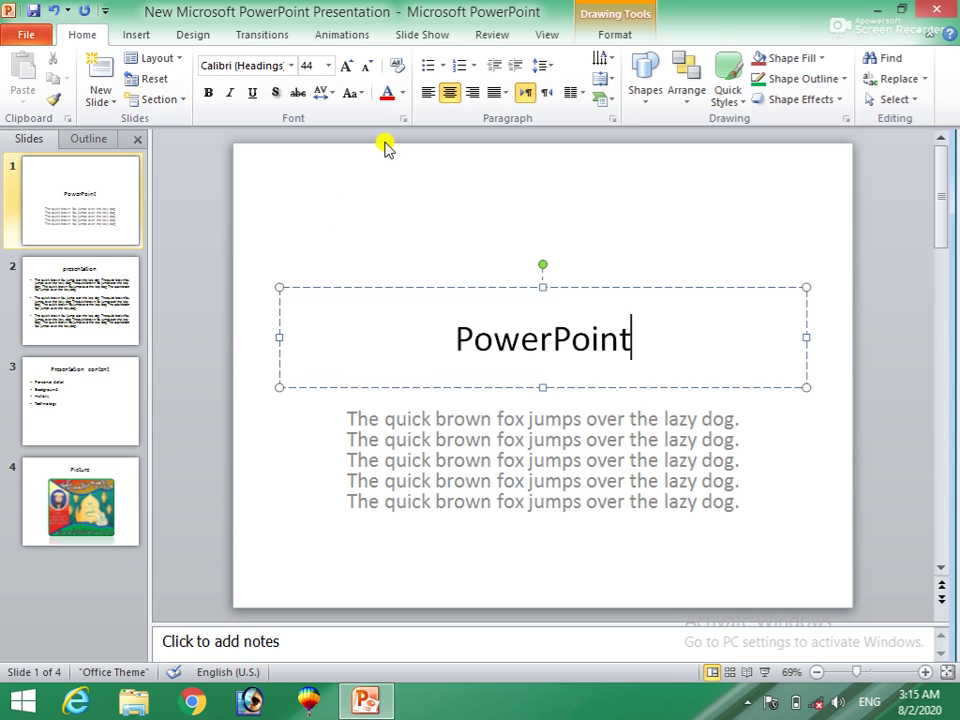
{"action": "left_click", "coordinate": [375, 180]}
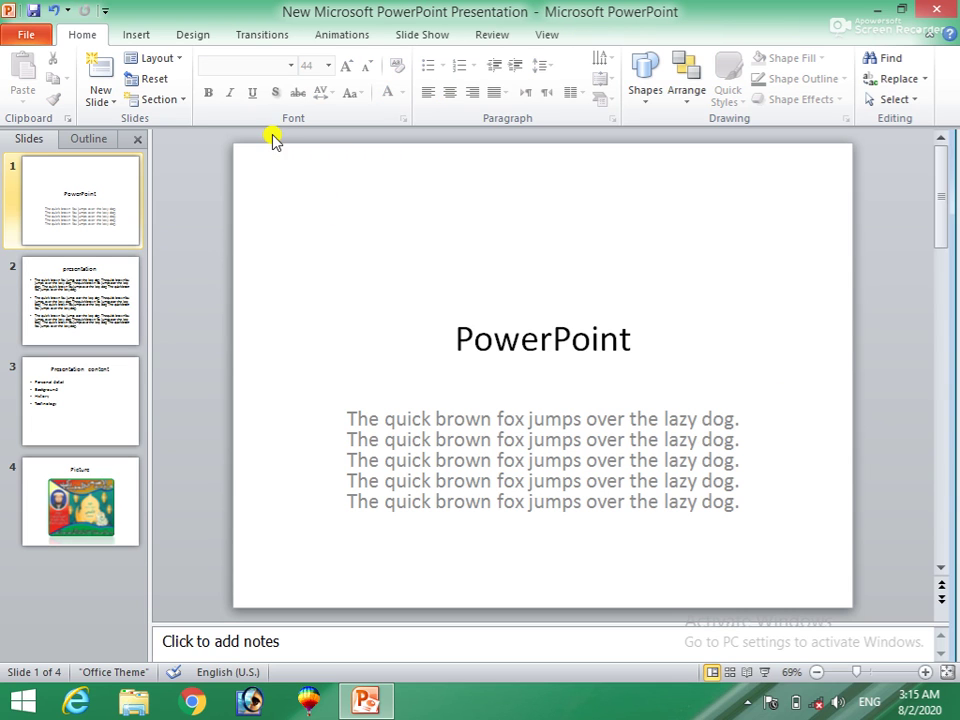
{"action": "left_click", "coordinate": [195, 35]}
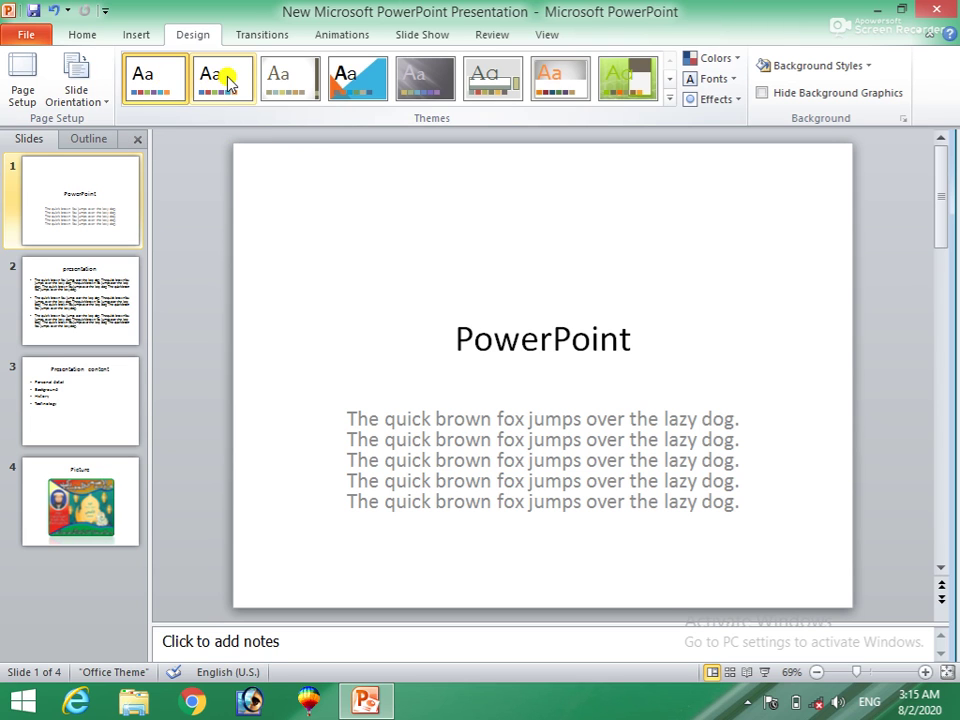
Try the Adjacency, Apothecary, Austin and other ribbon themes on all slides
{"action": "left_click", "coordinate": [283, 85]}
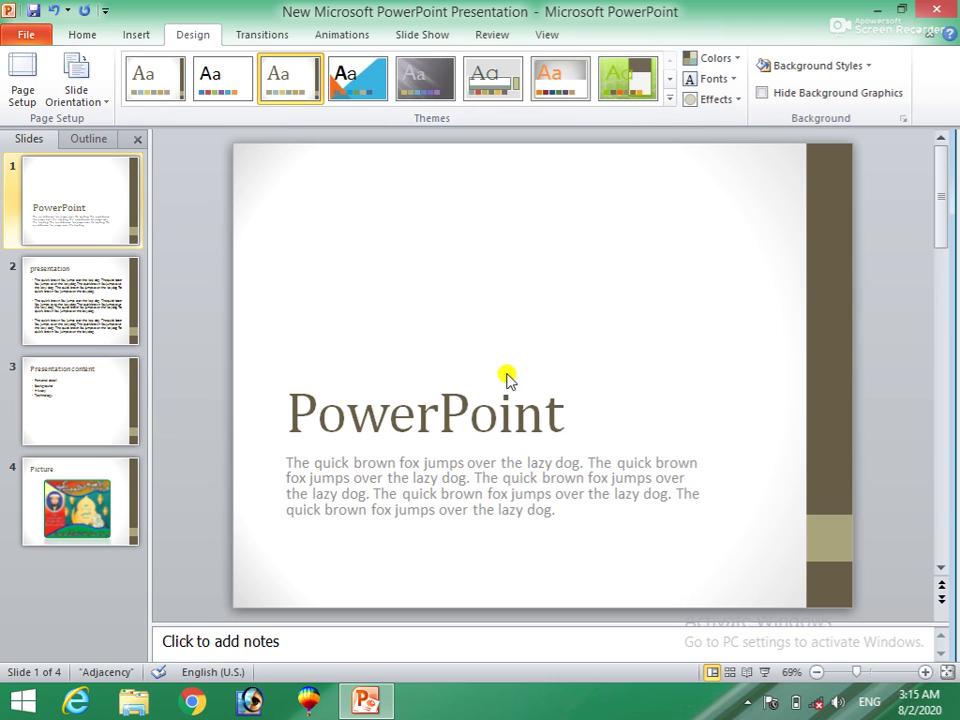
{"action": "left_click", "coordinate": [358, 79]}
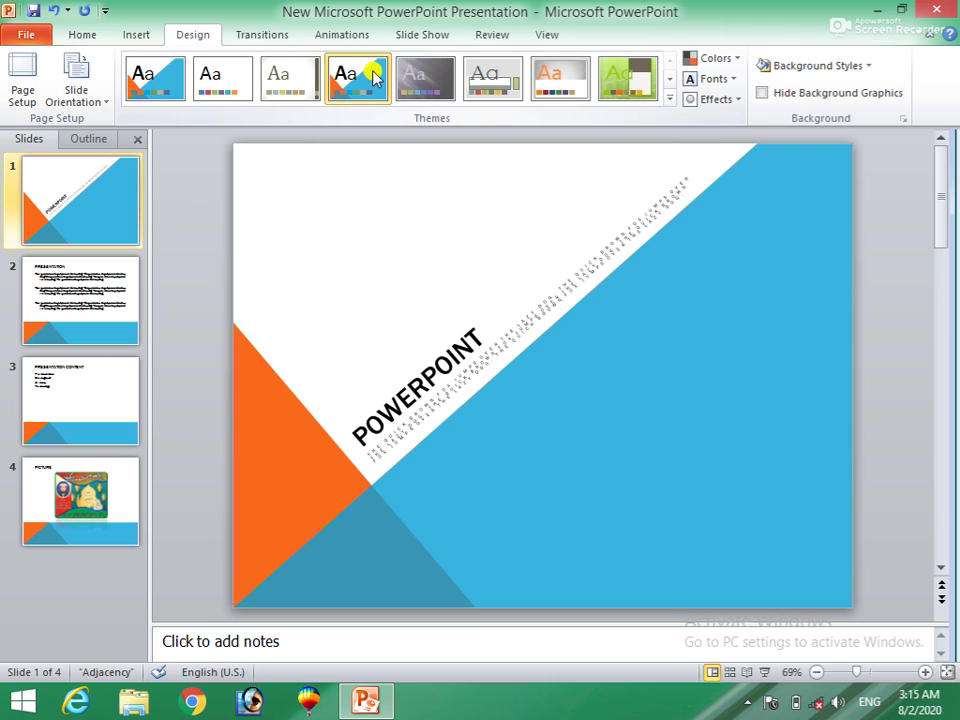
{"action": "left_click", "coordinate": [421, 80]}
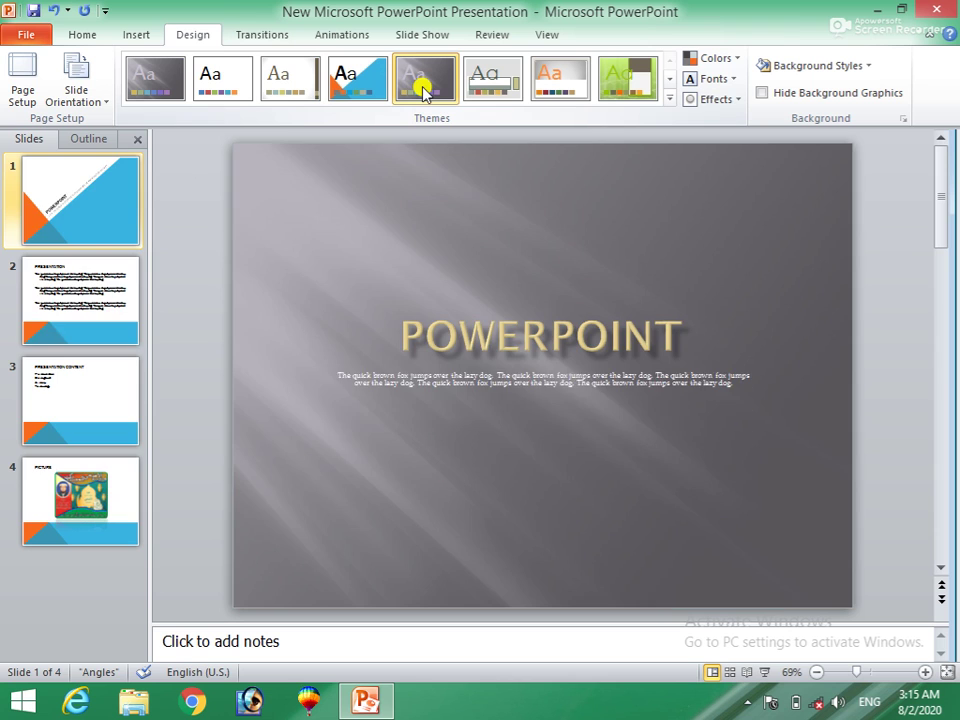
{"action": "left_click", "coordinate": [485, 88]}
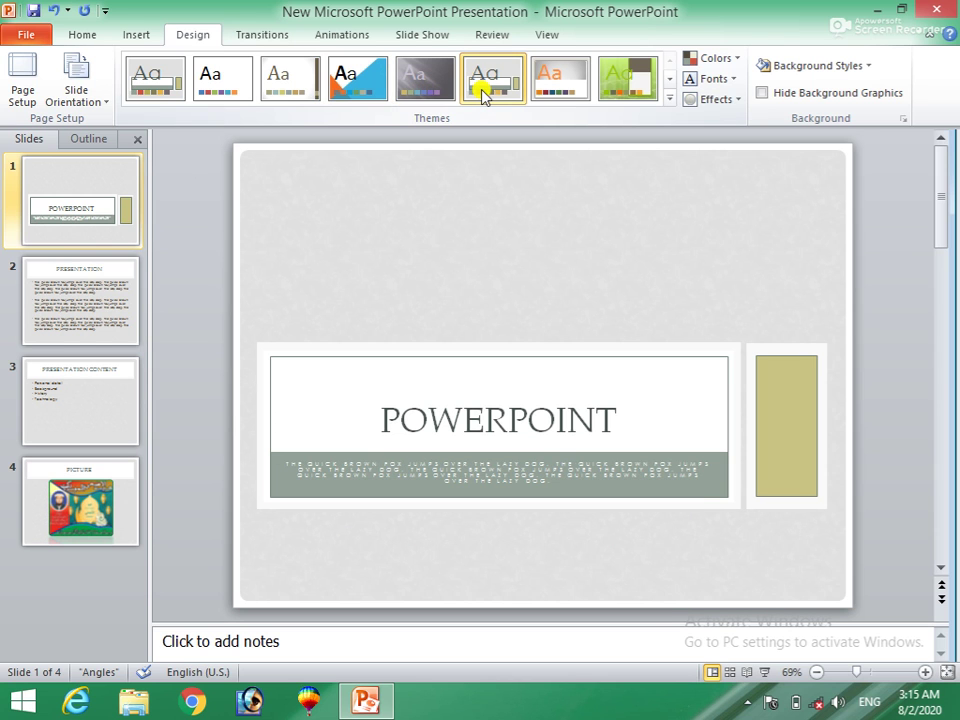
{"action": "left_click", "coordinate": [556, 88]}
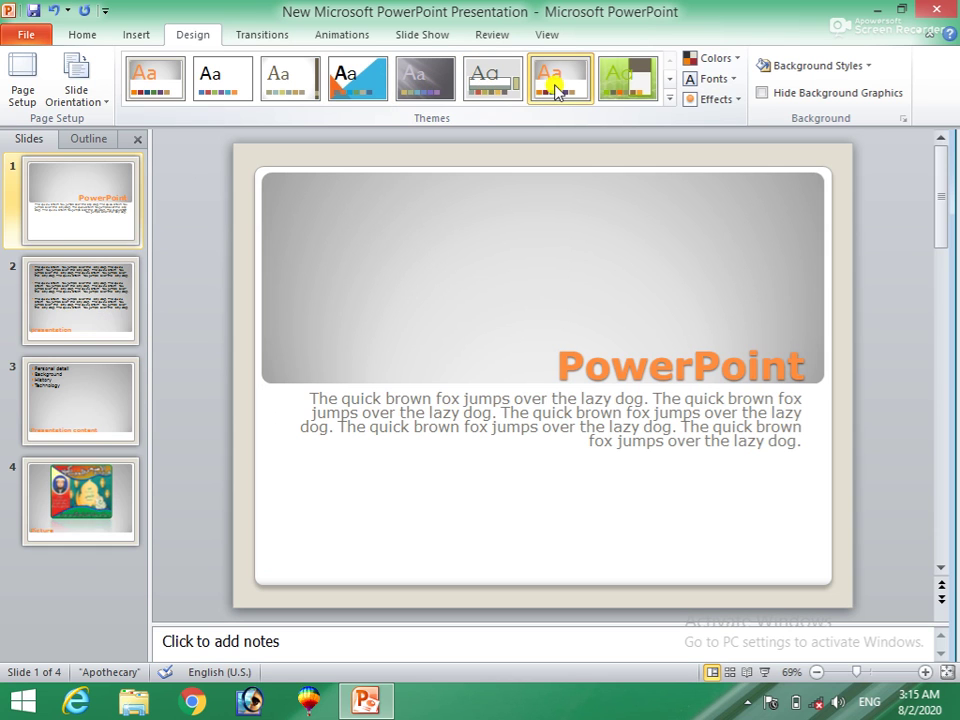
{"action": "left_click", "coordinate": [614, 90]}
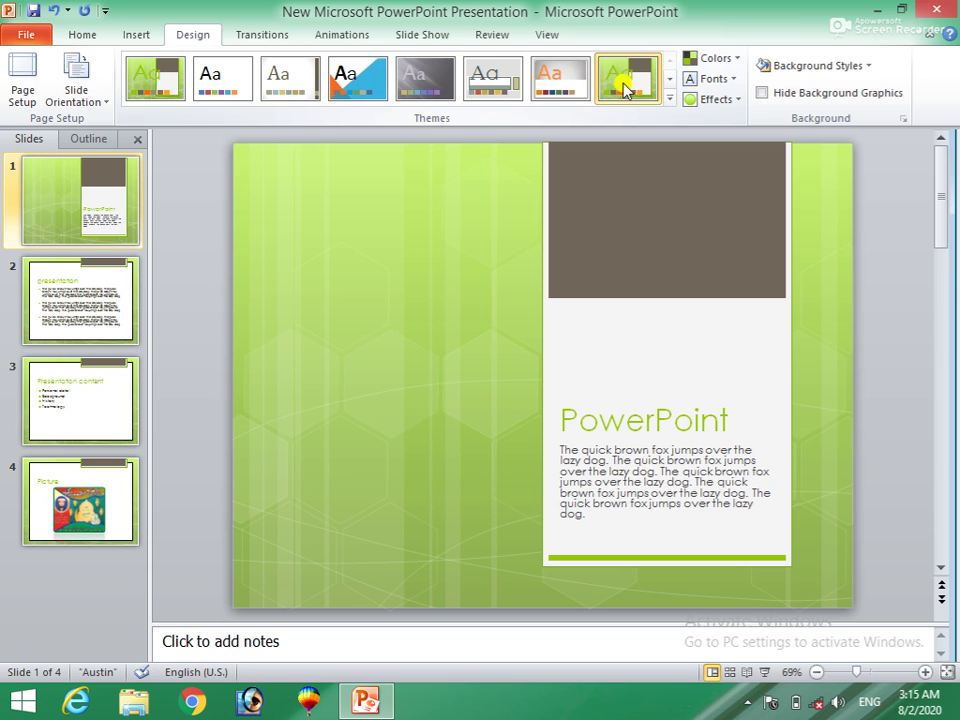
Try Couture, Elemental, Module, Paper and Perspective from All Themes, finally applying Pushpin
{"action": "left_click", "coordinate": [669, 99]}
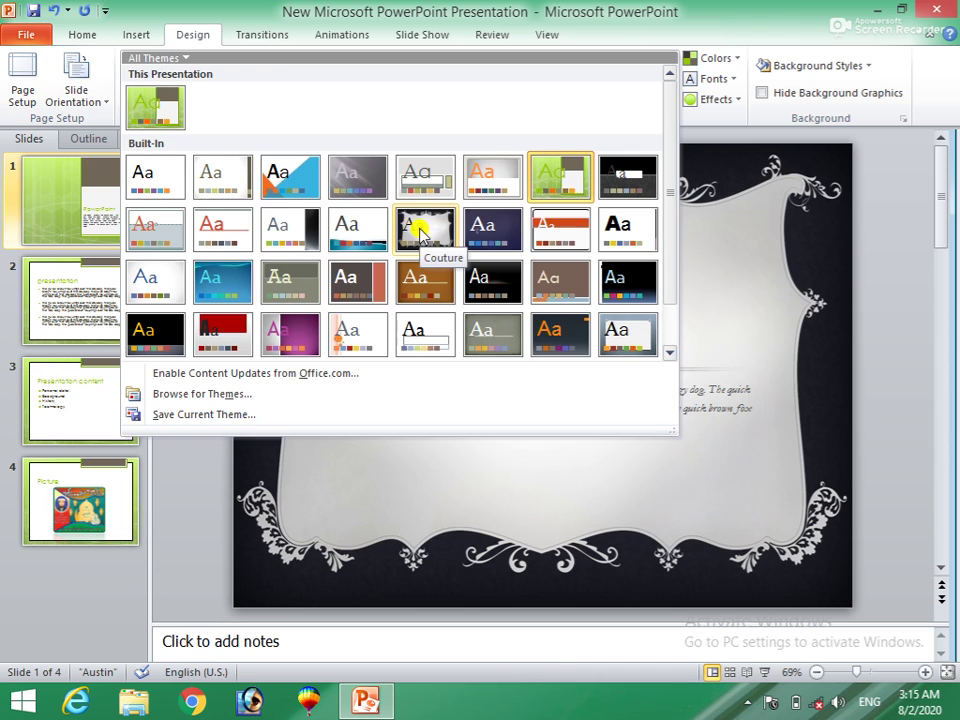
{"action": "left_click", "coordinate": [419, 230]}
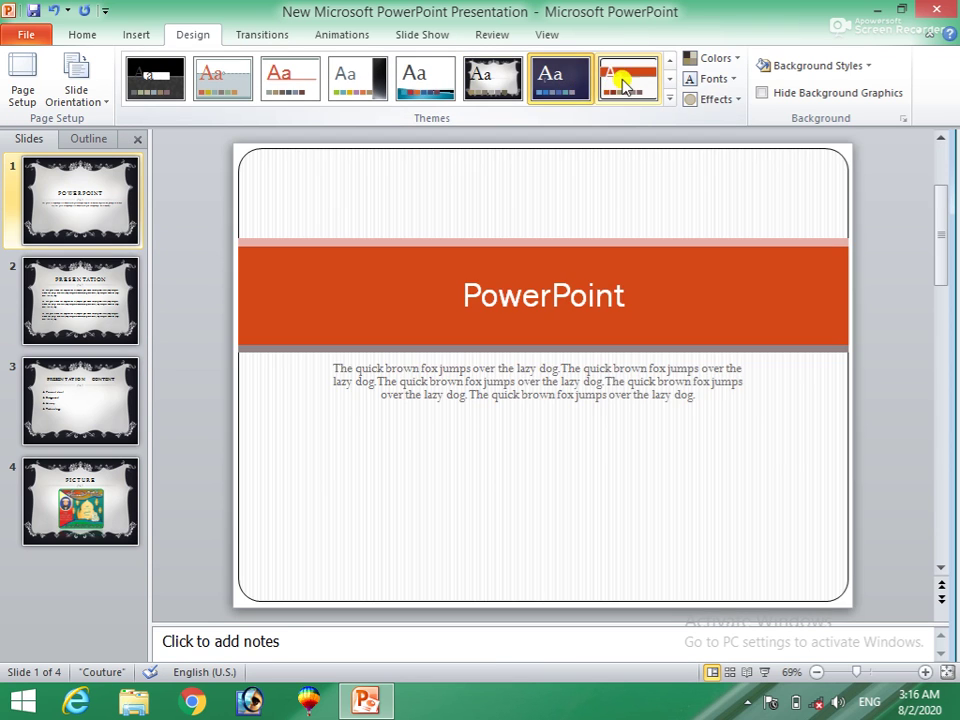
{"action": "left_click", "coordinate": [622, 82]}
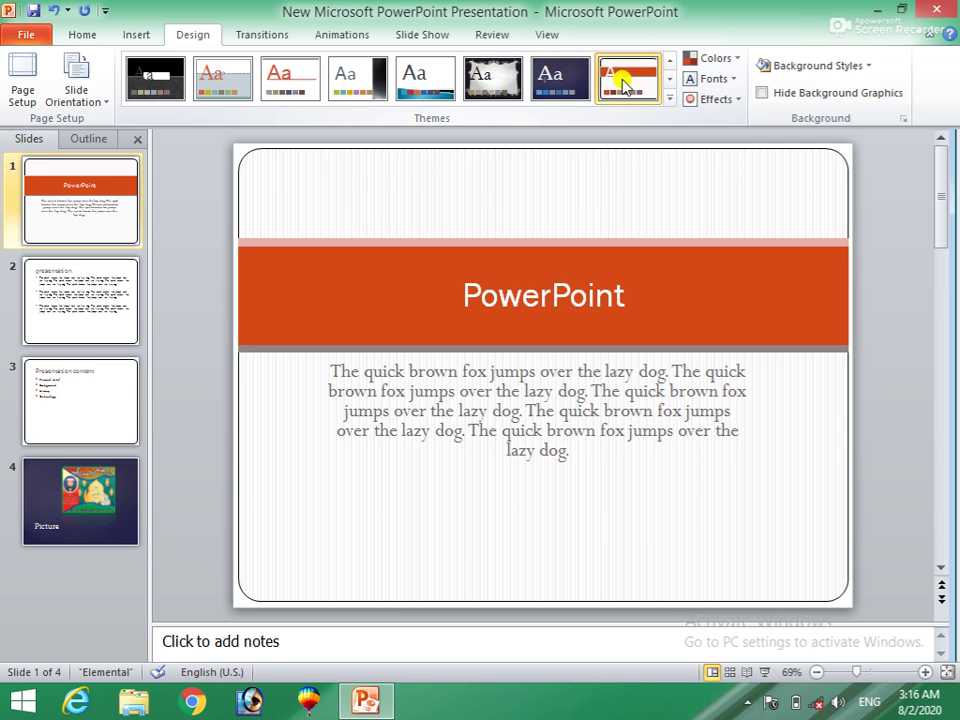
{"action": "left_click", "coordinate": [671, 97]}
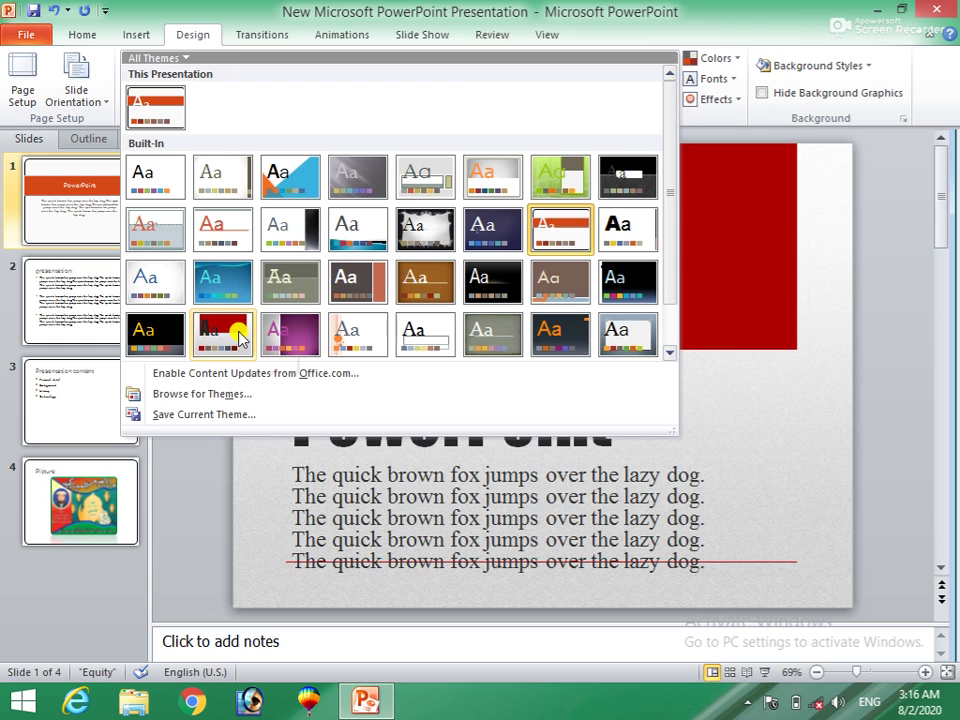
{"action": "left_click", "coordinate": [176, 334]}
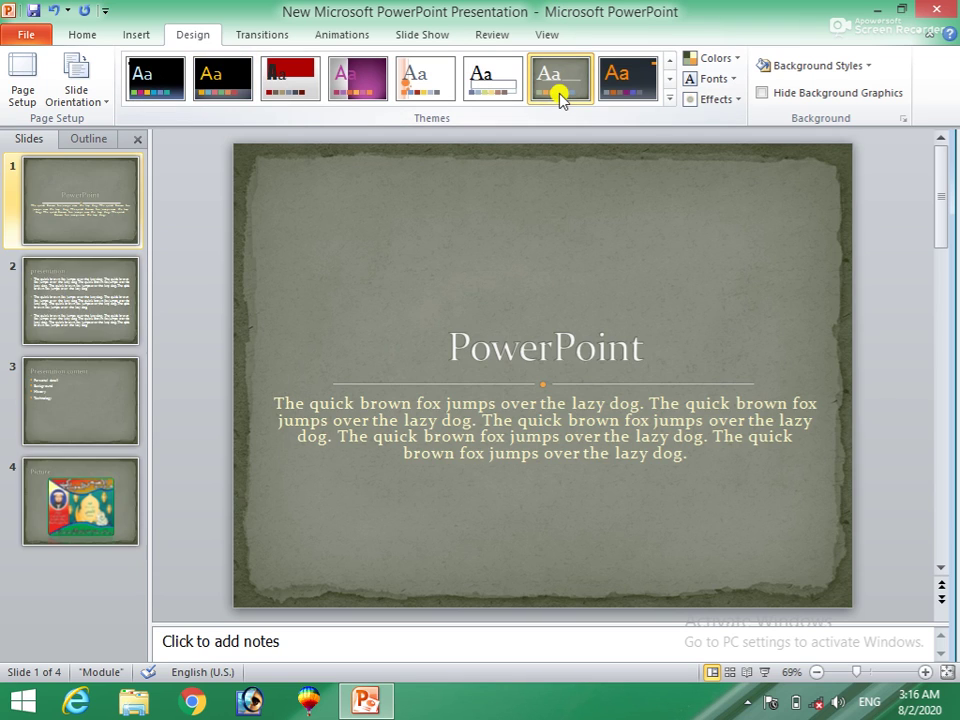
{"action": "left_click", "coordinate": [558, 93]}
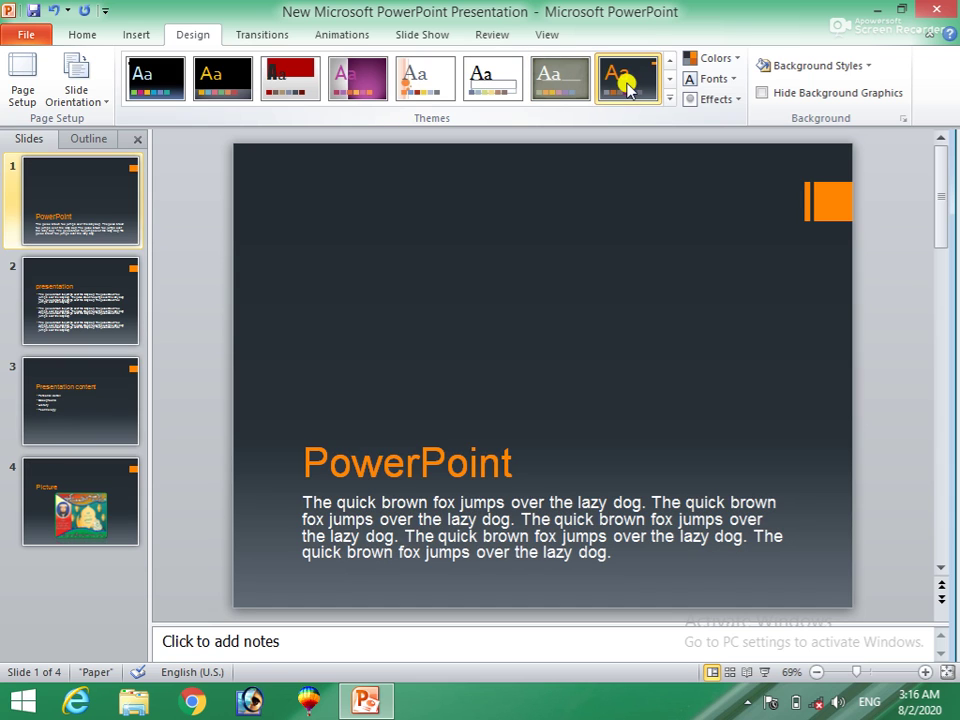
{"action": "left_click", "coordinate": [628, 88]}
{"action": "left_click", "coordinate": [670, 97]}
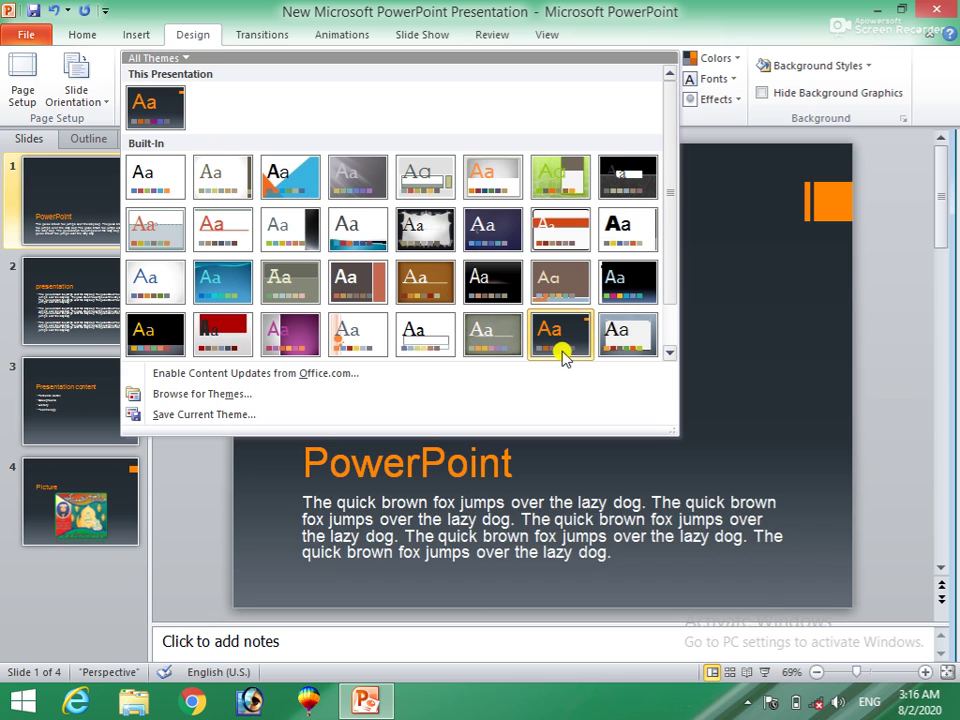
{"action": "left_click", "coordinate": [614, 345]}
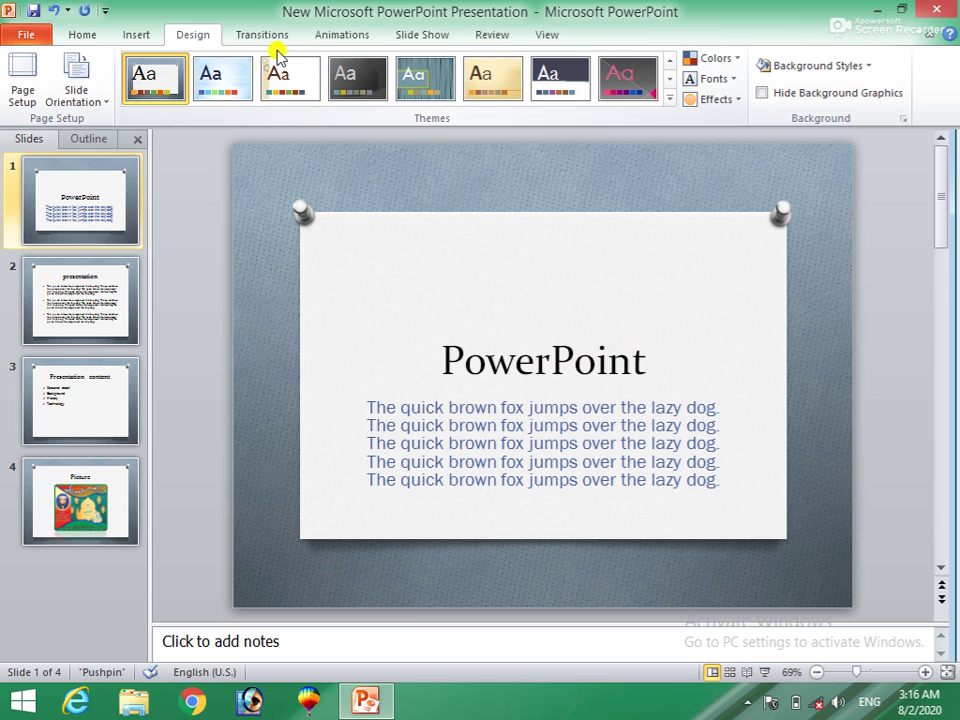
Give slide 1's quick-brown-fox body text a Grow & Turn entrance animation on click
{"action": "left_click", "coordinate": [322, 38]}
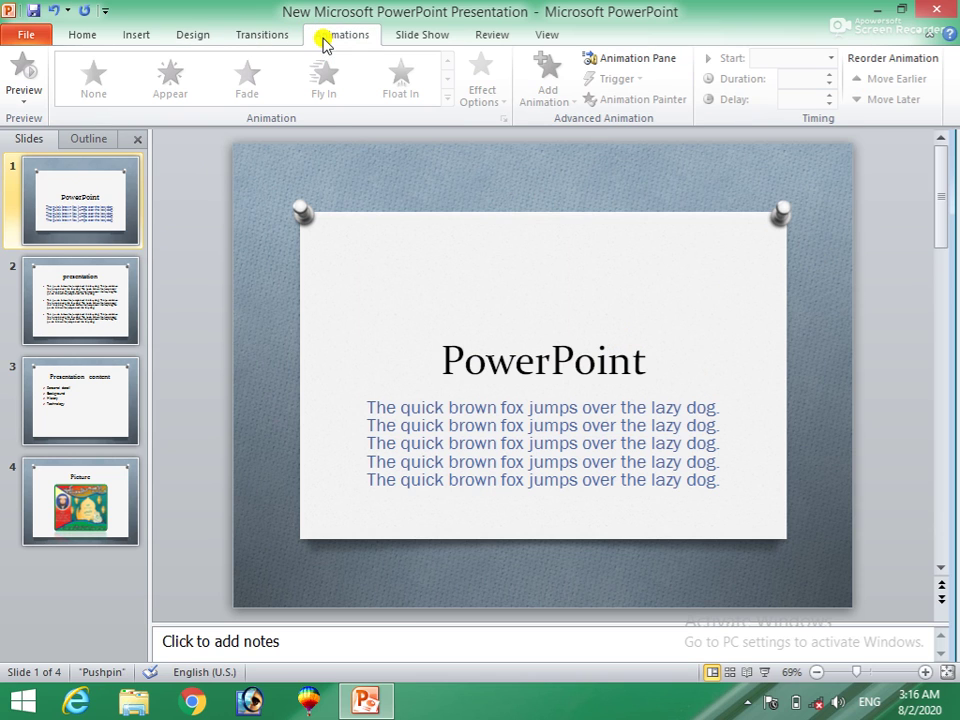
{"action": "left_click", "coordinate": [399, 480]}
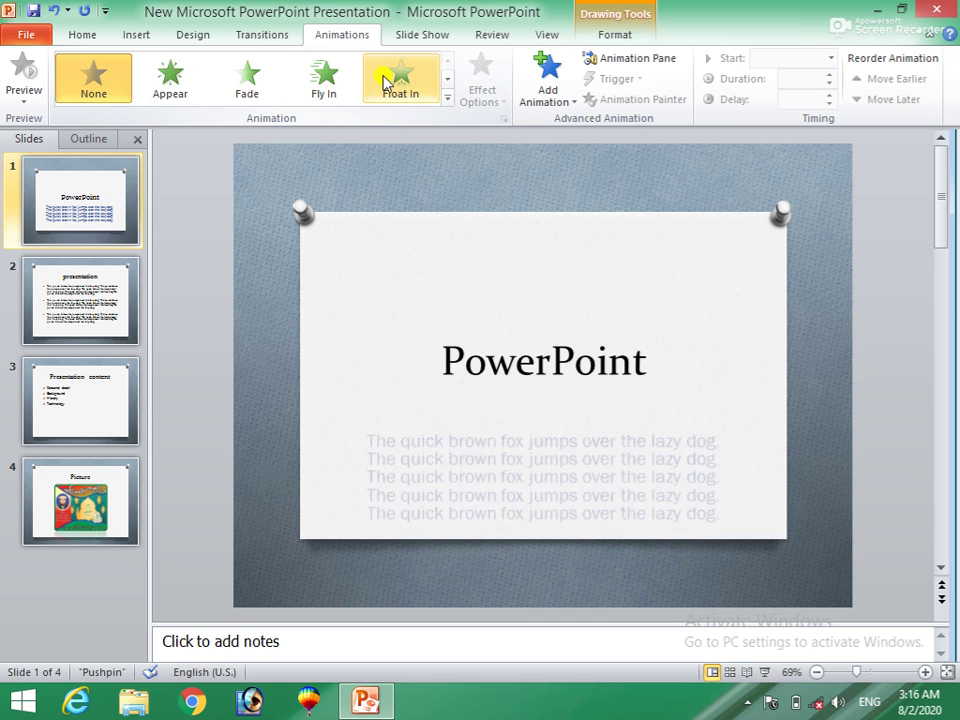
{"action": "left_click", "coordinate": [448, 100]}
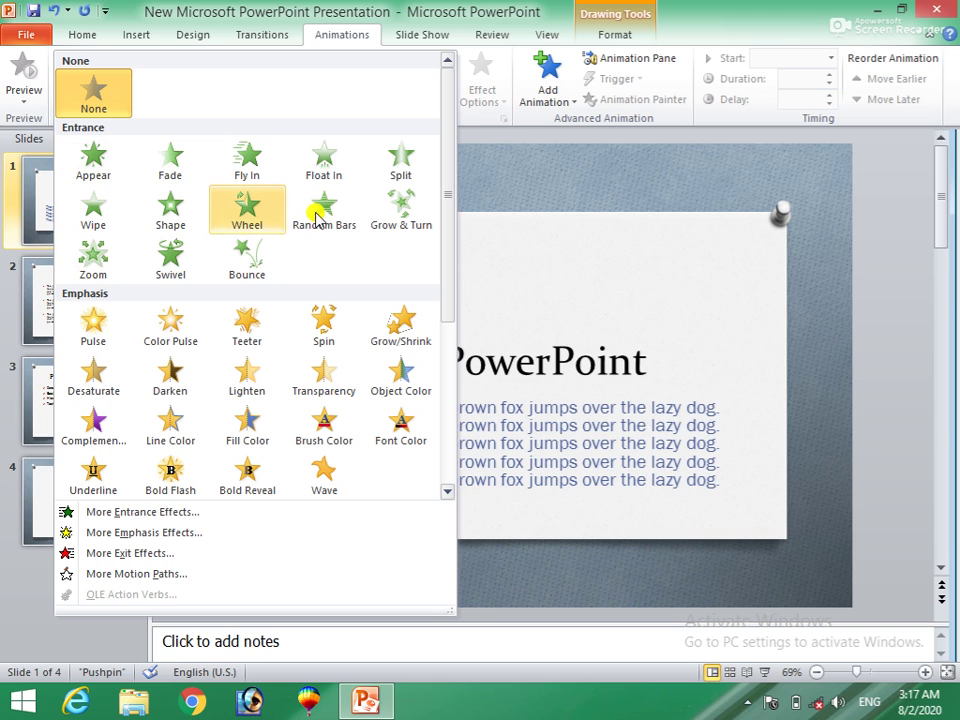
{"action": "left_click", "coordinate": [400, 222]}
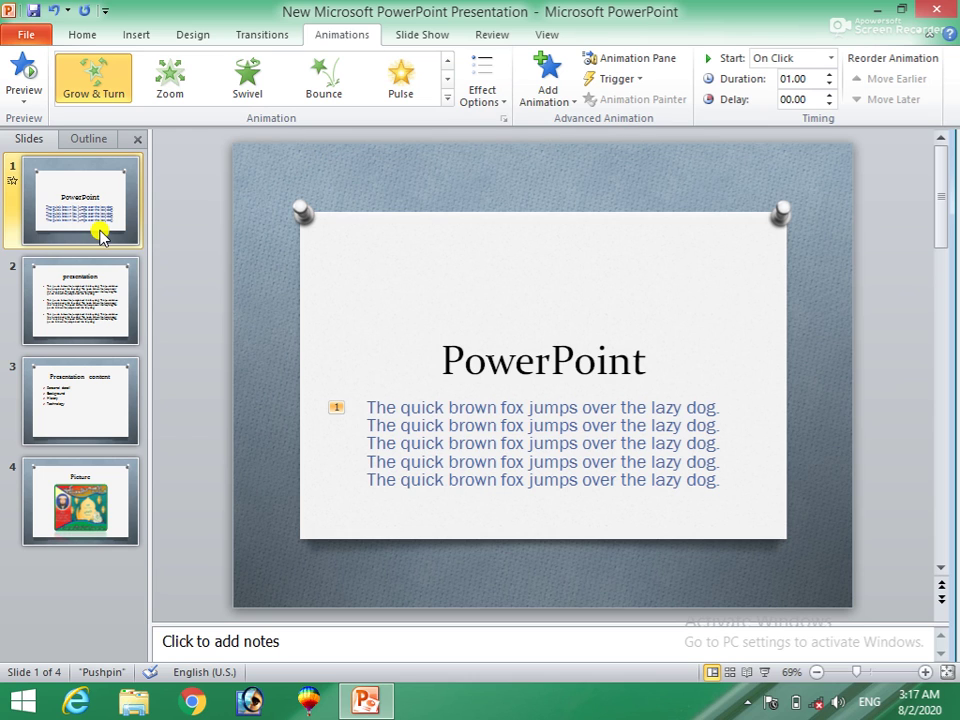
{"action": "key", "text": "F5"}
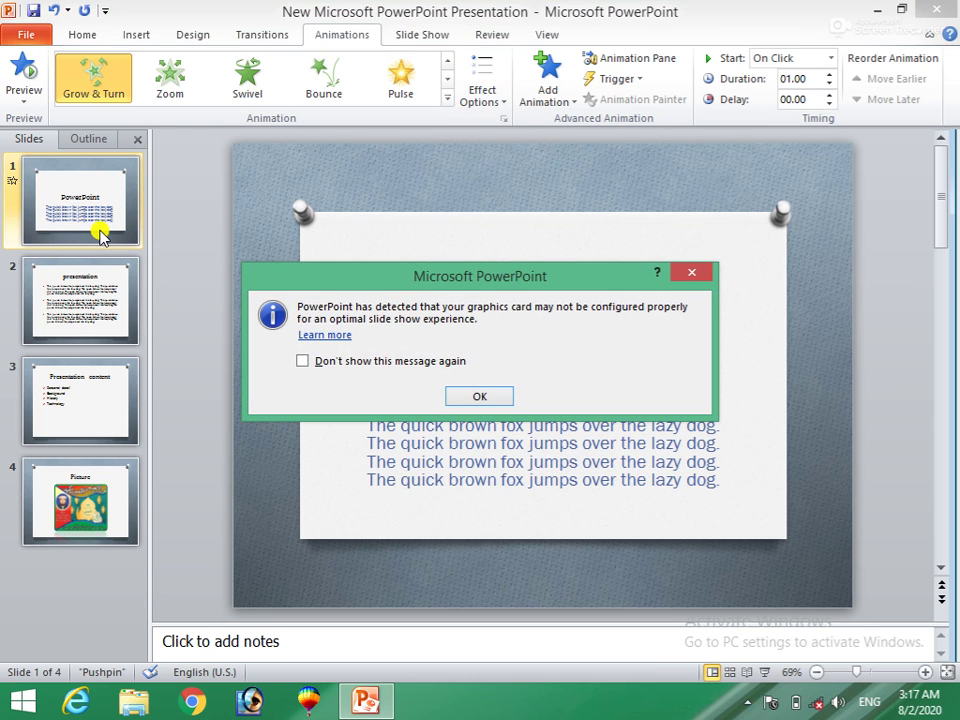
{"action": "key", "text": "Return"}
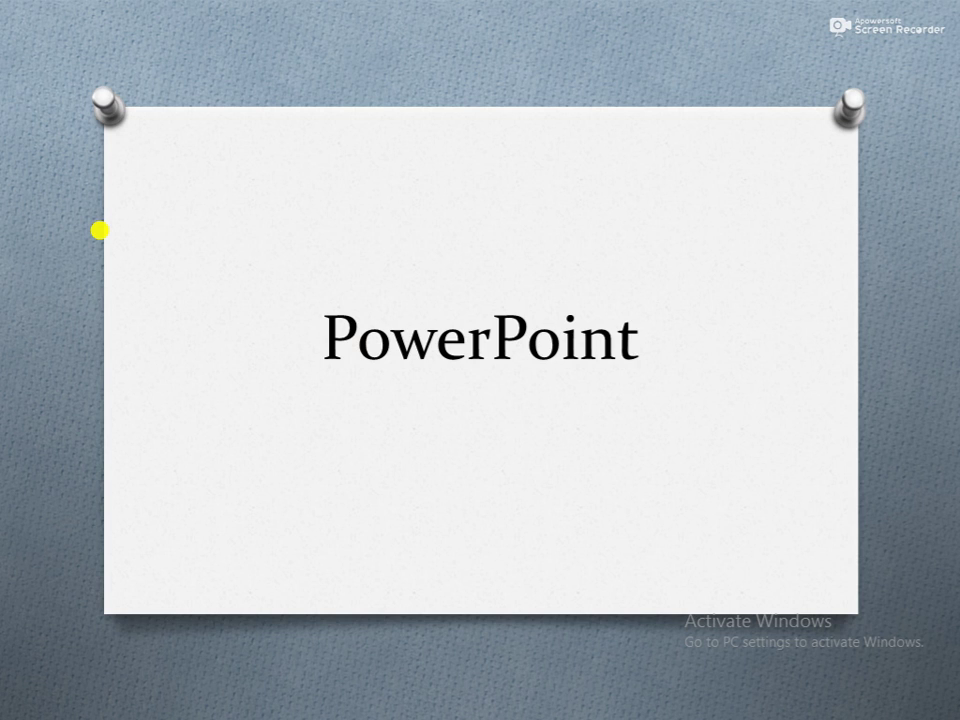
{"action": "left_click", "coordinate": [99, 231]}
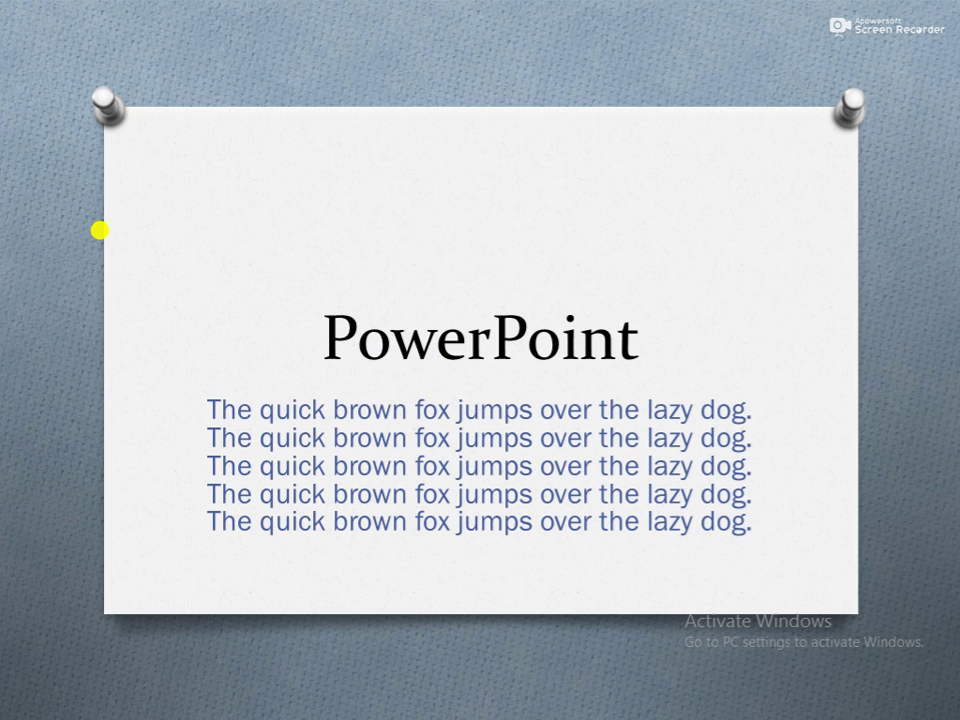
{"action": "left_click", "coordinate": [99, 231]}
{"action": "left_click", "coordinate": [99, 231]}
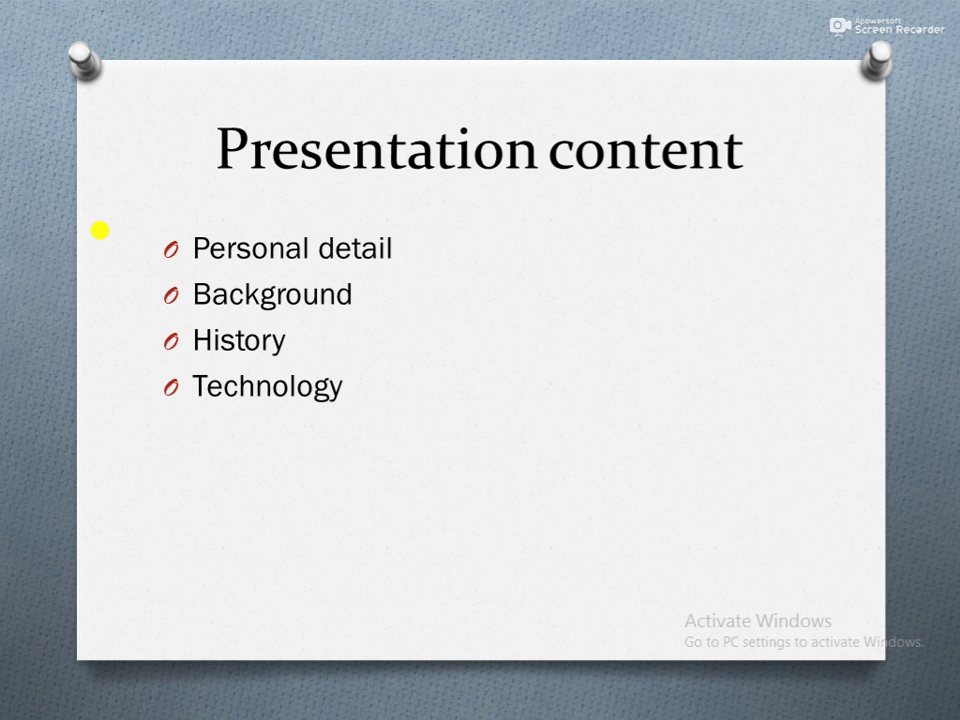
{"action": "left_click", "coordinate": [99, 231]}
{"action": "left_click", "coordinate": [99, 231]}
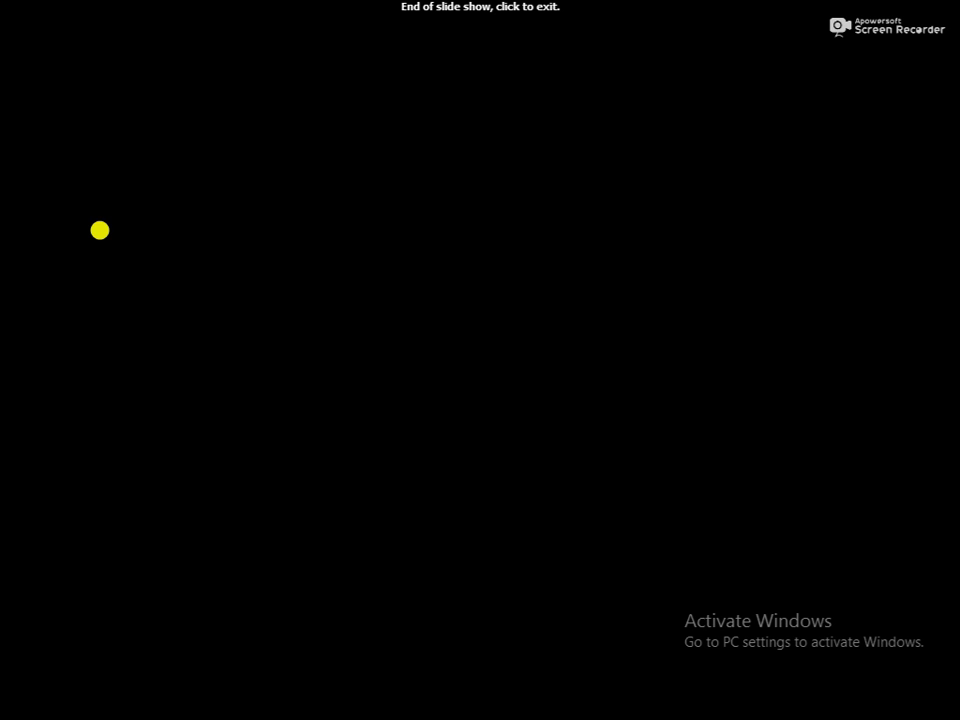
{"action": "left_click", "coordinate": [99, 231]}
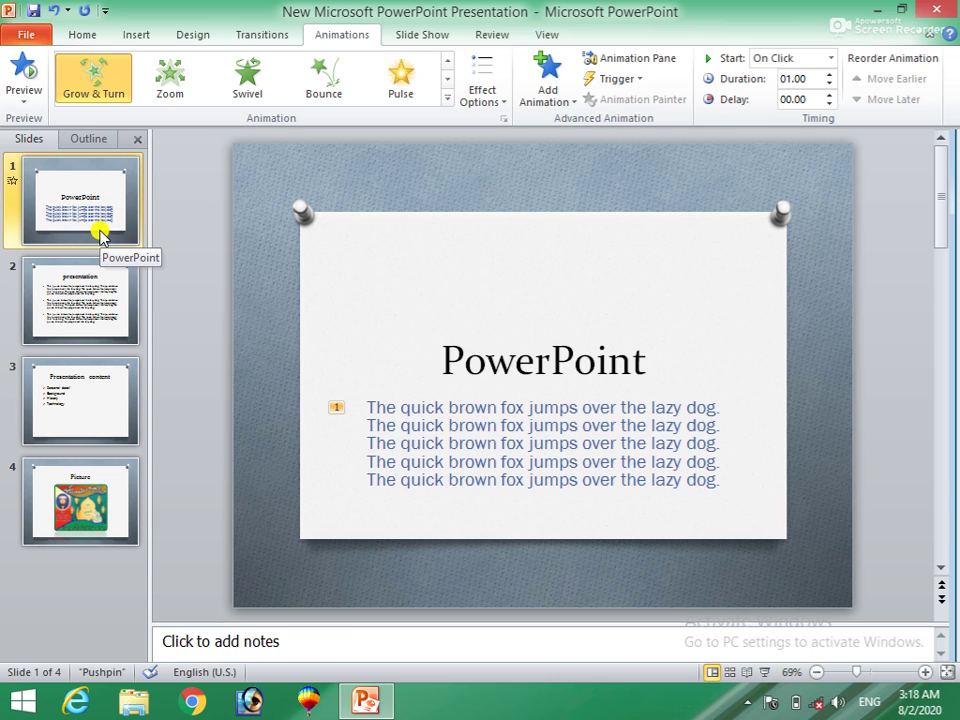
{"action": "left_click", "coordinate": [81, 283]}
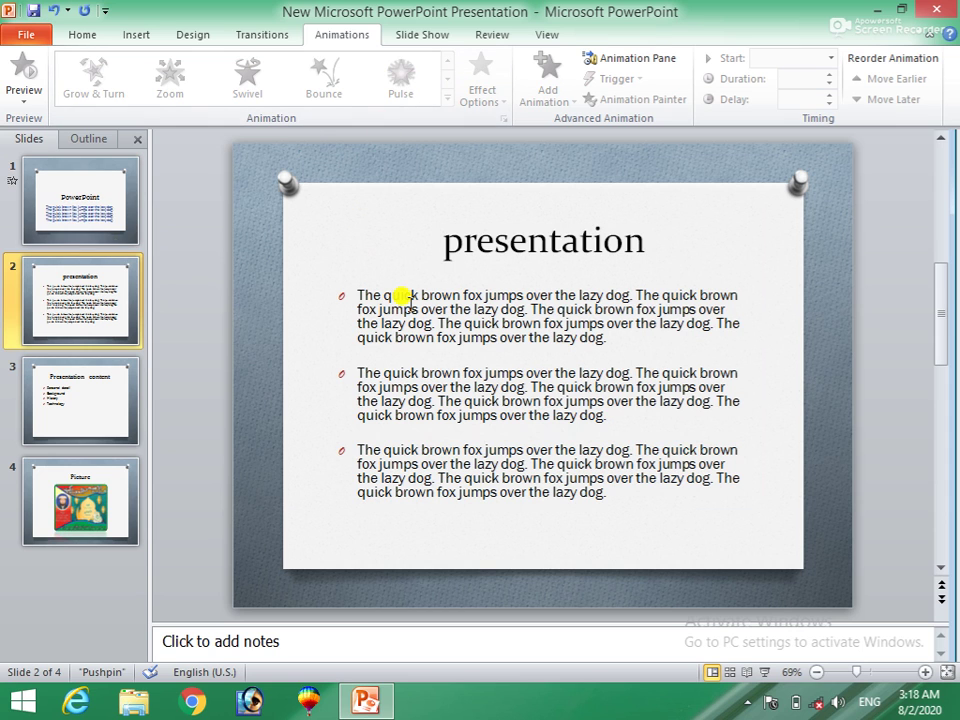
Give the presentation slide's three paragraphs a Bounce entrance animation
{"action": "left_click", "coordinate": [412, 308]}
{"action": "left_click", "coordinate": [447, 98]}
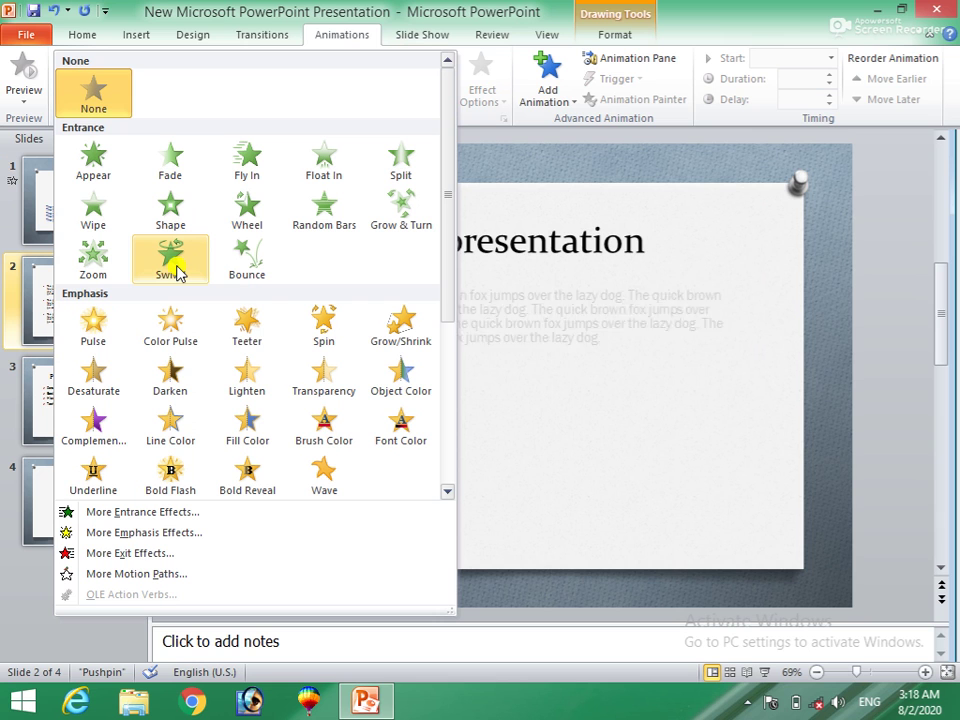
{"action": "left_click", "coordinate": [244, 274]}
Move the presentation slide below 'Presentation content' and give the four-item bullet list a Swivel entrance
{"action": "left_click_drag", "start_coordinate": [82, 415], "coordinate": [81, 418]}
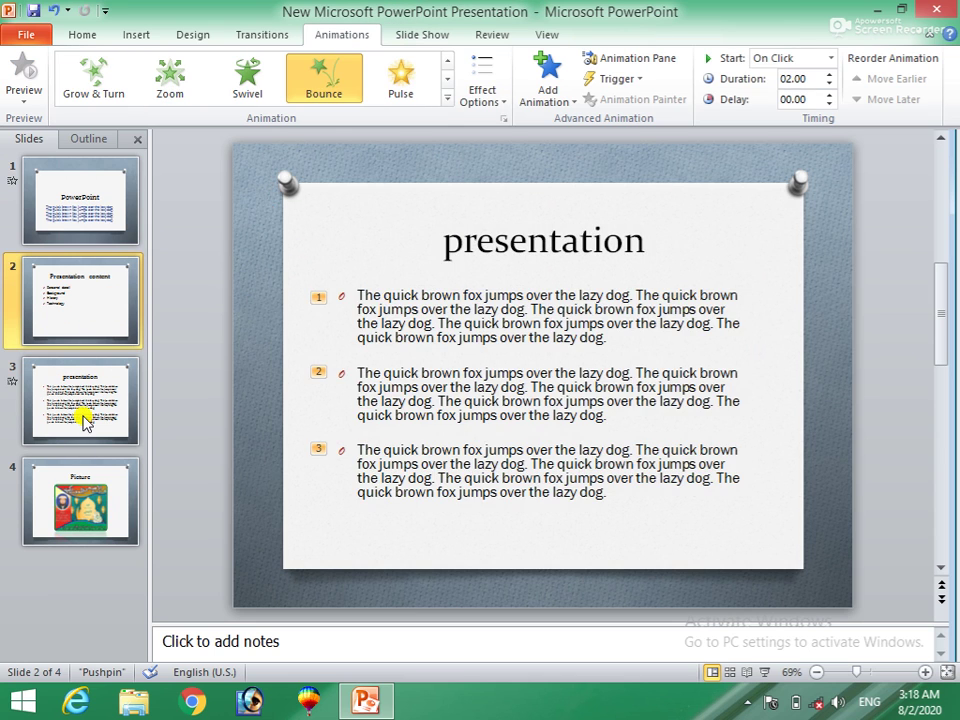
{"action": "left_click", "coordinate": [399, 333]}
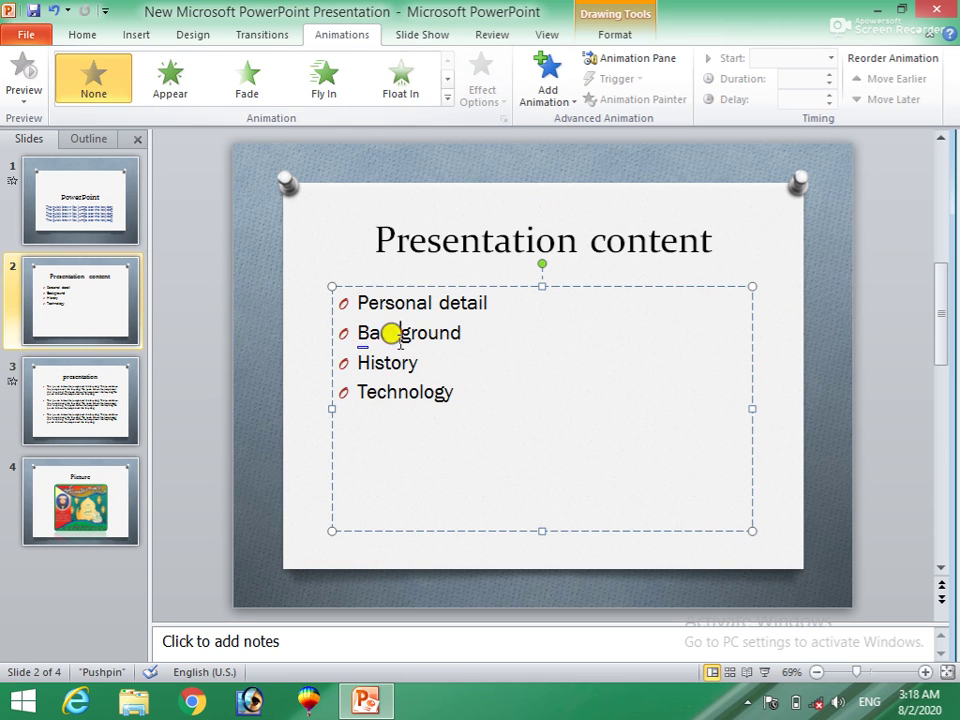
{"action": "left_click", "coordinate": [449, 104]}
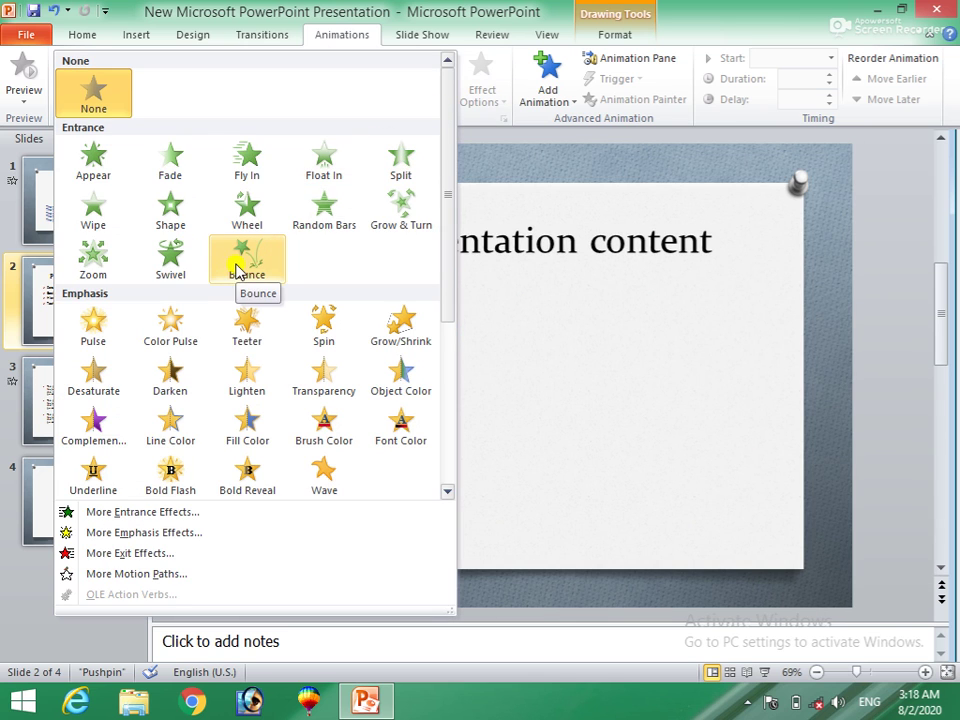
{"action": "left_click", "coordinate": [187, 273]}
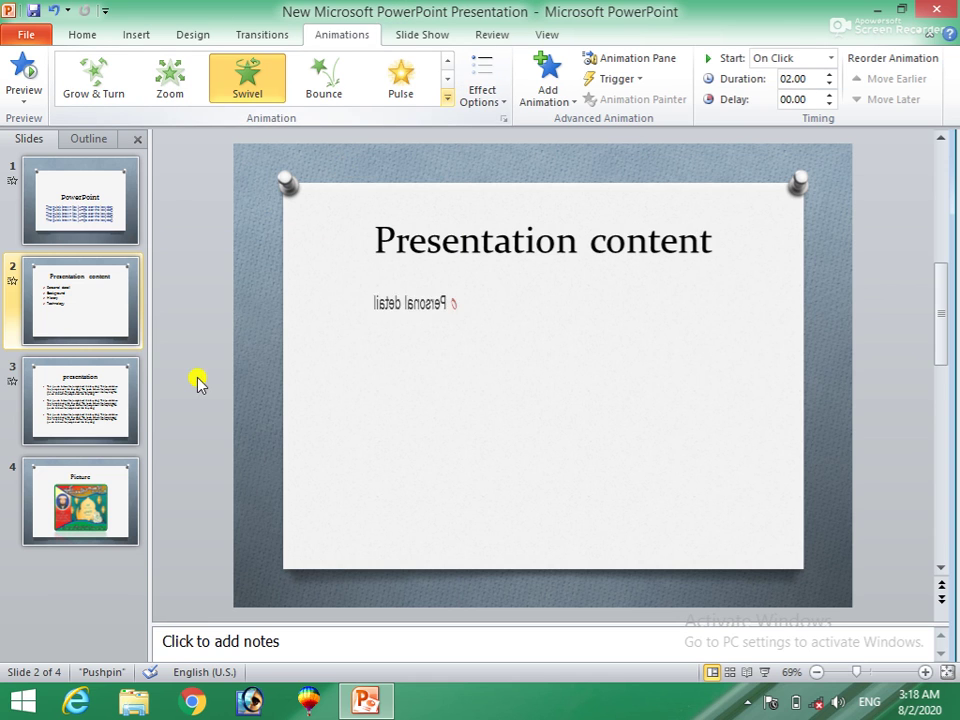
Move the presentation slide back to second place and change its paragraphs' animation to Pulse
{"action": "left_click_drag", "start_coordinate": [91, 400], "coordinate": [90, 392]}
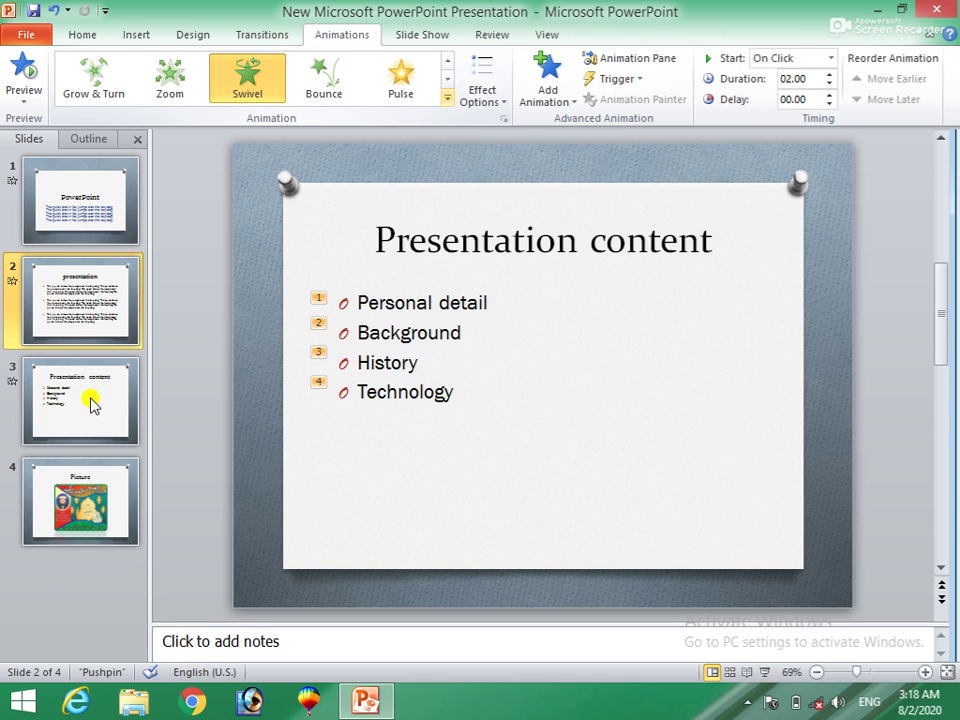
{"action": "left_click", "coordinate": [392, 370]}
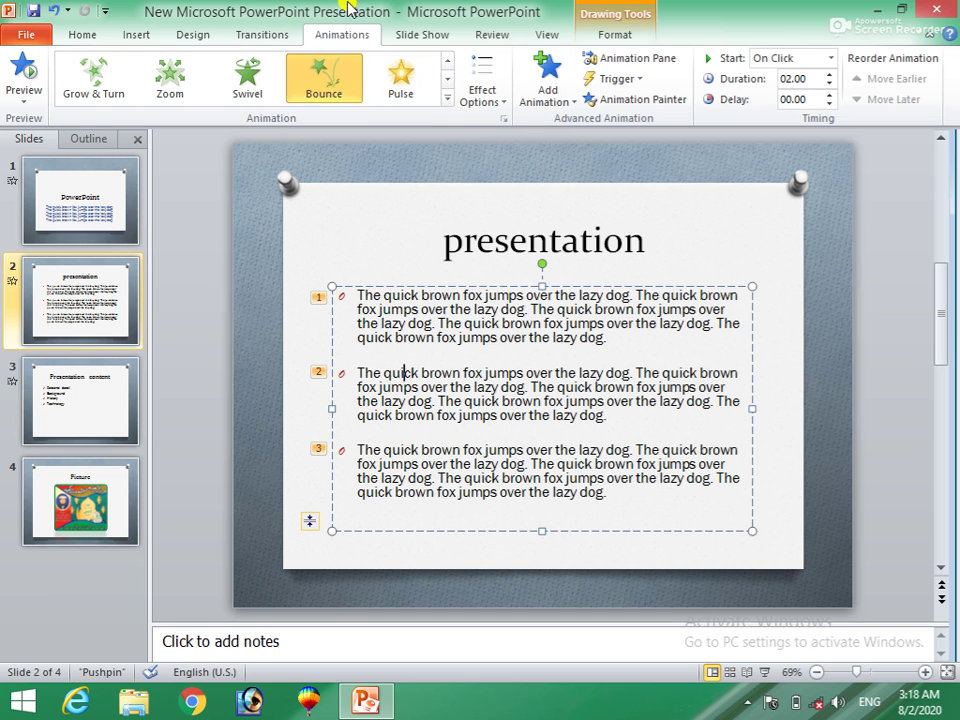
{"action": "left_click", "coordinate": [405, 82]}
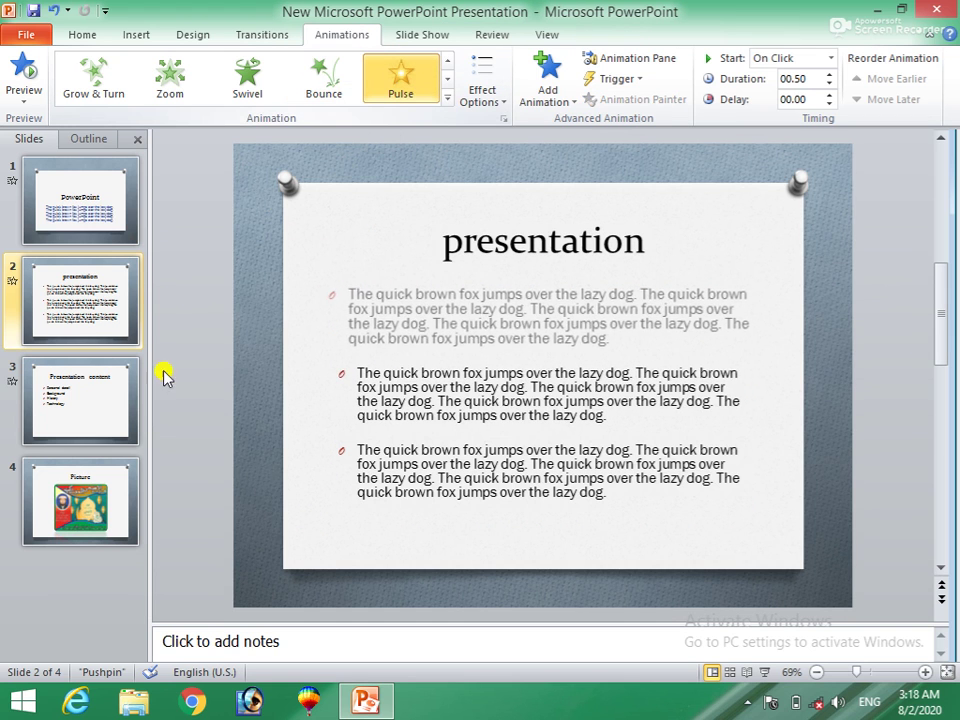
Give slide 4's picture a Zoom entrance and start the slide show from the beginning
{"action": "left_click", "coordinate": [78, 518]}
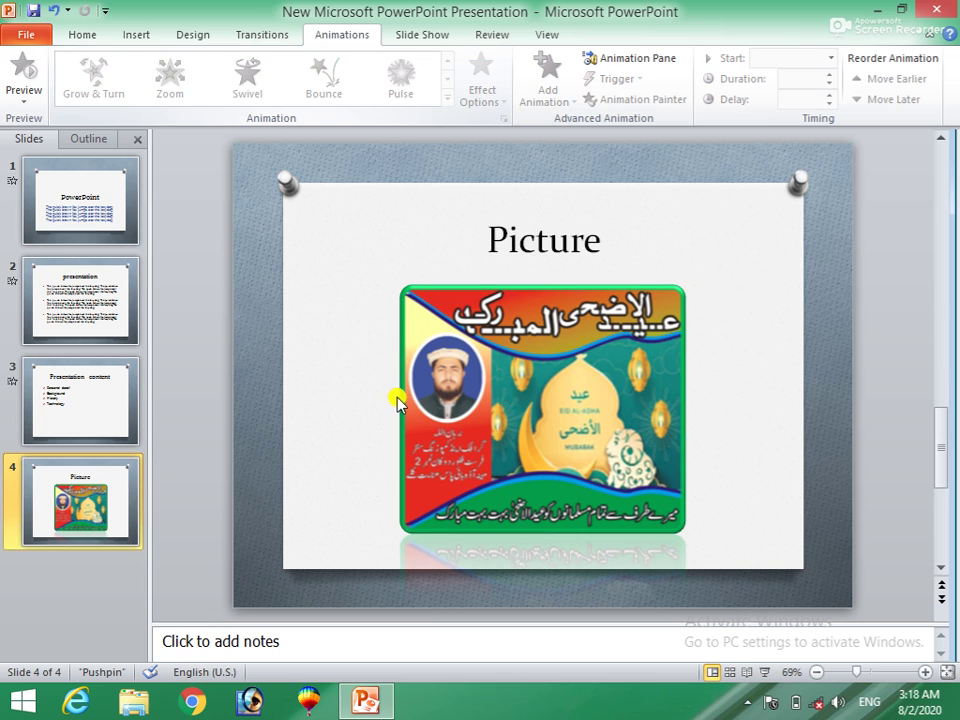
{"action": "left_click", "coordinate": [428, 412]}
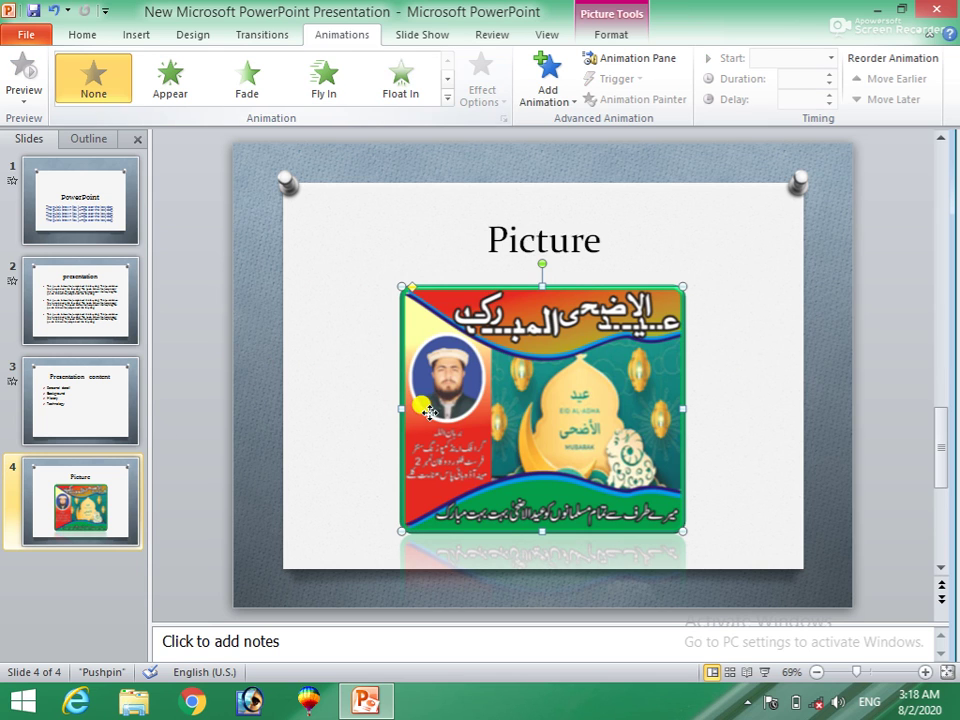
{"action": "left_click", "coordinate": [448, 97]}
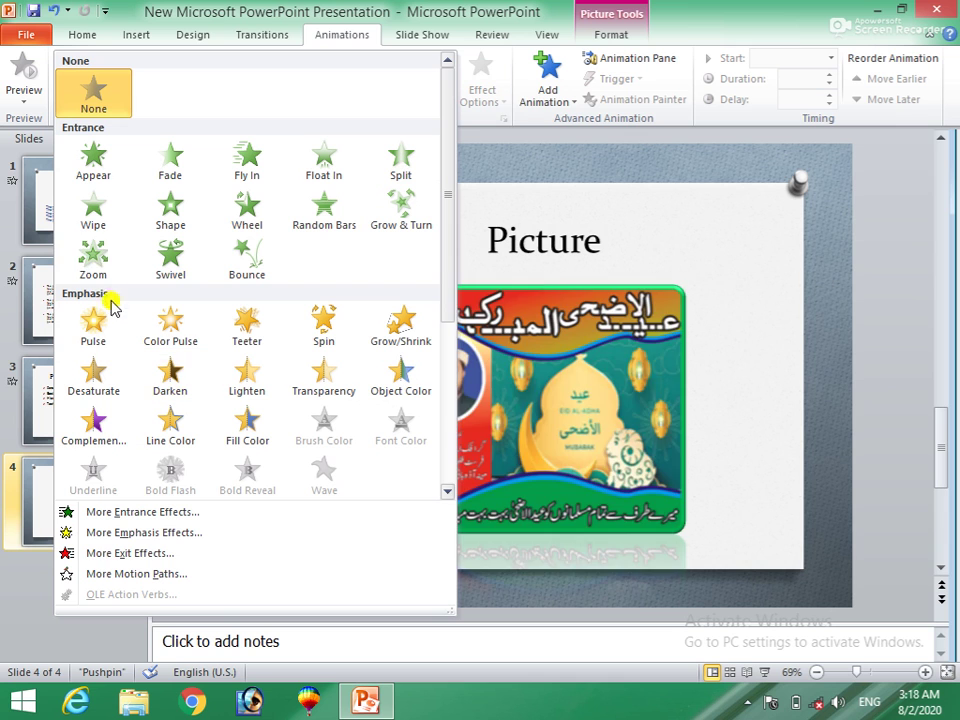
{"action": "left_click", "coordinate": [107, 277]}
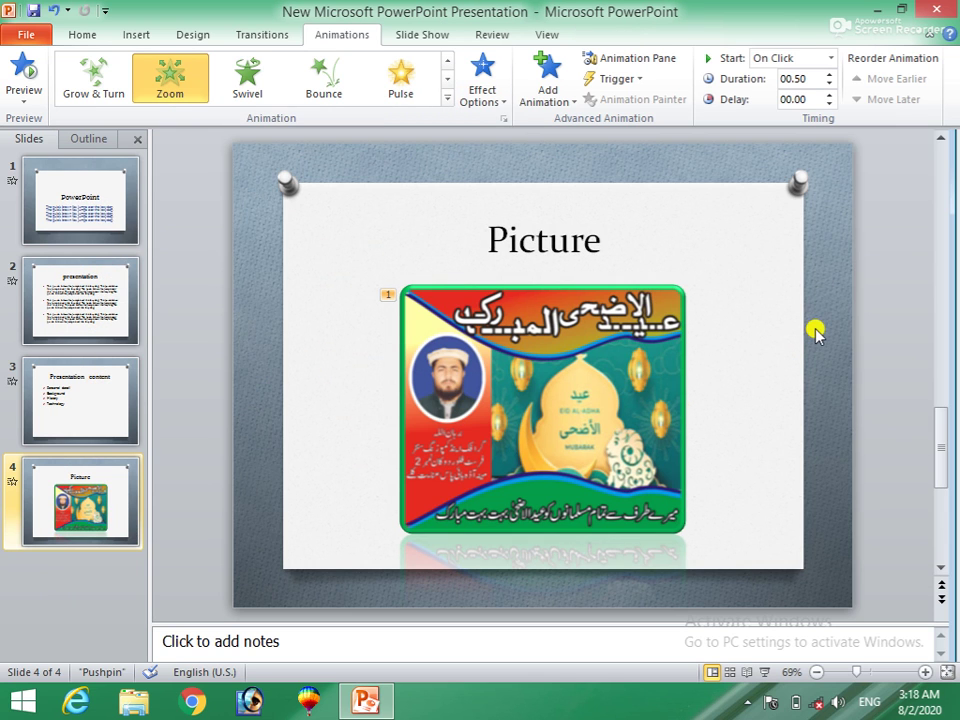
{"action": "key", "text": "F5"}
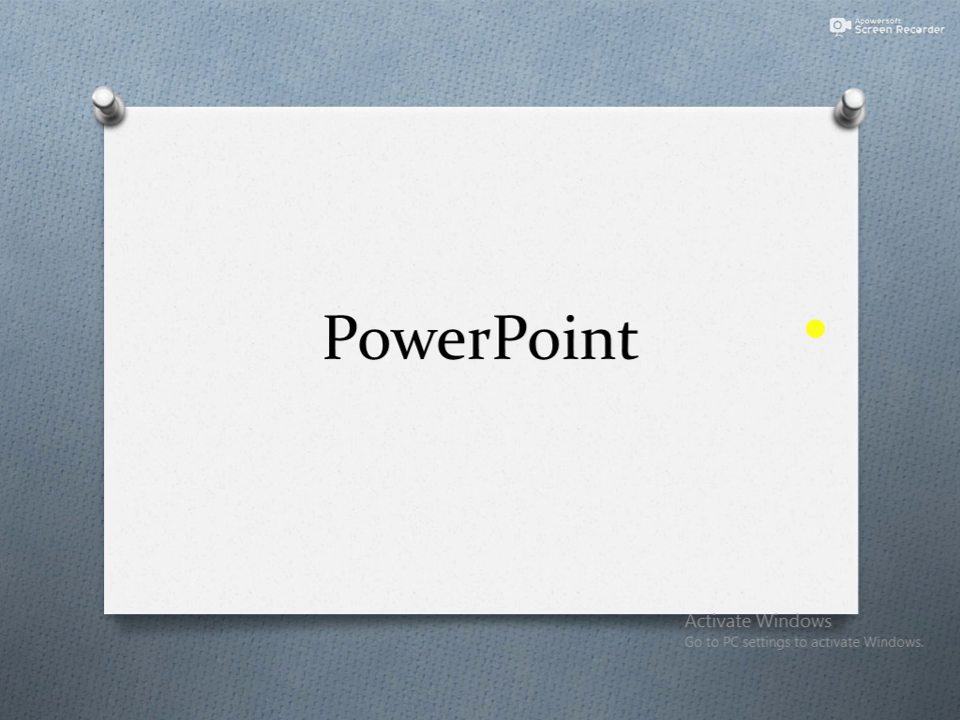
Click through every slide and animation of the show, then exit at the end screen
{"action": "left_click", "coordinate": [815, 329]}
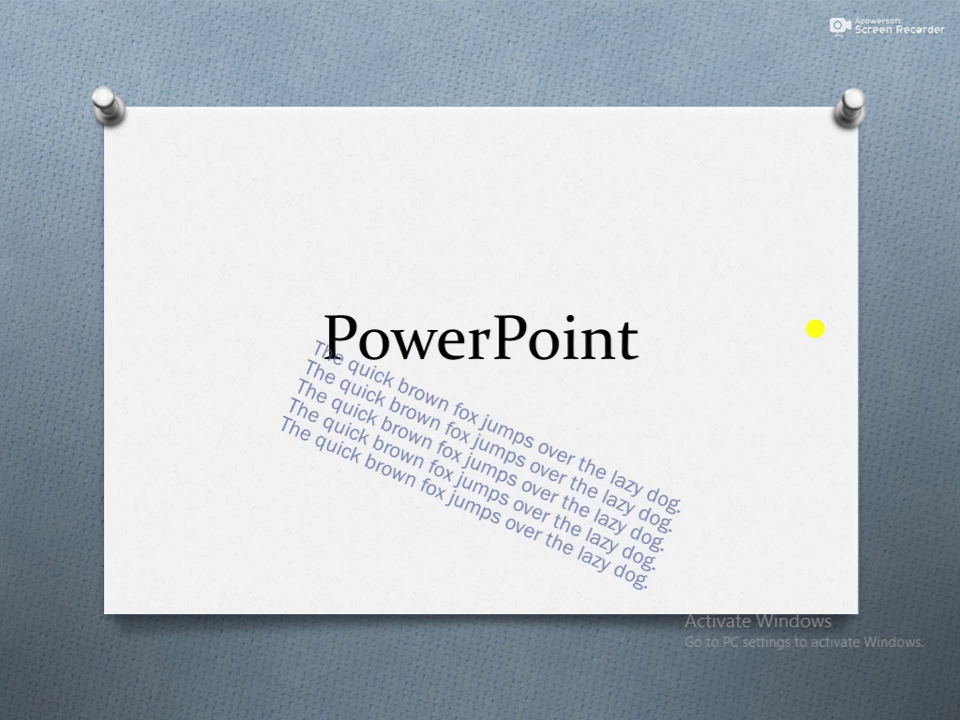
{"action": "left_click", "coordinate": [815, 329]}
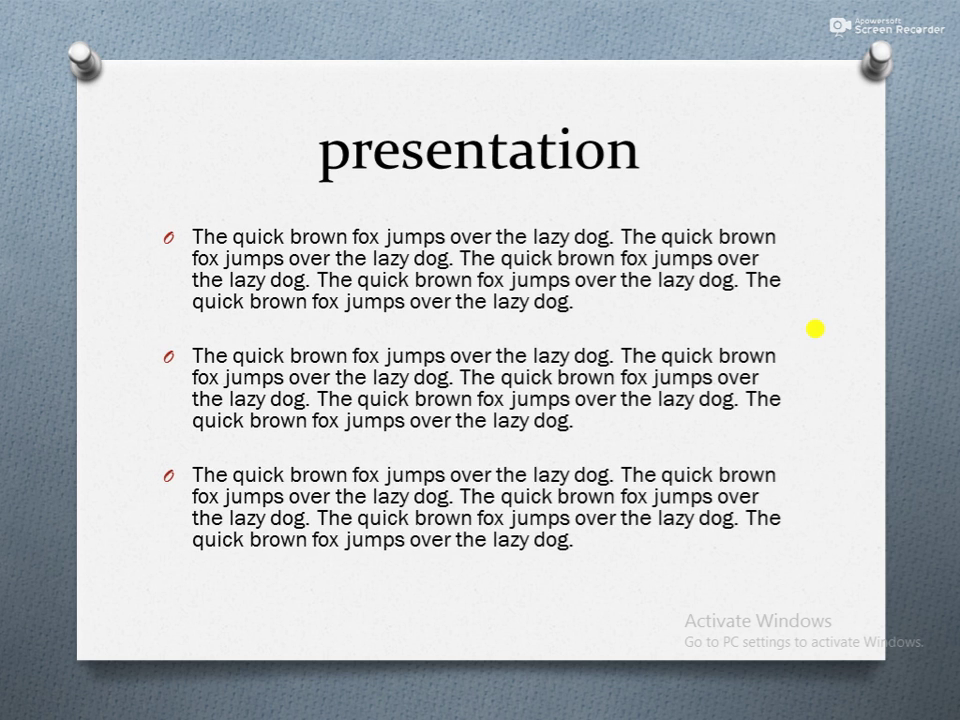
{"action": "left_click", "coordinate": [815, 329]}
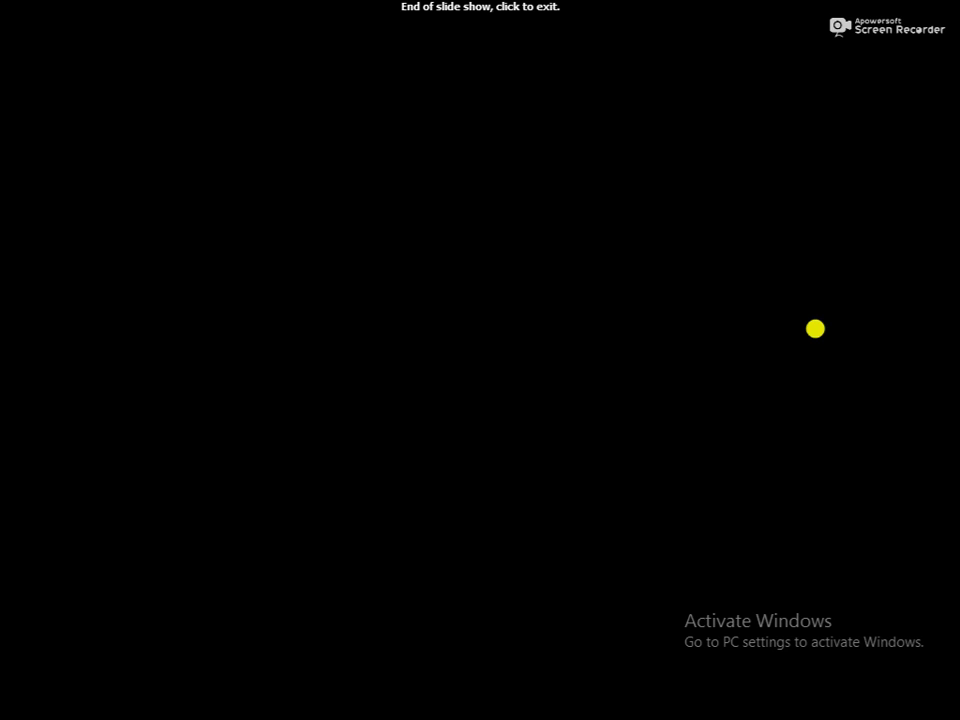
{"action": "left_click", "coordinate": [815, 328]}
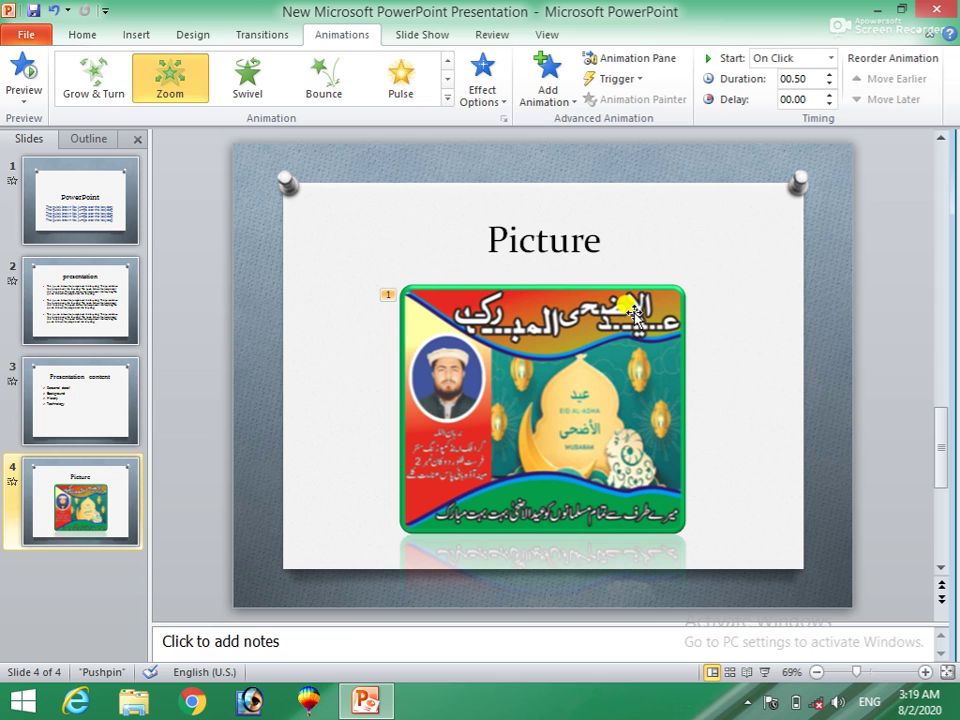
Save the presentation, close PowerPoint, and reopen the file from its desktop icon
{"action": "left_click", "coordinate": [83, 35]}
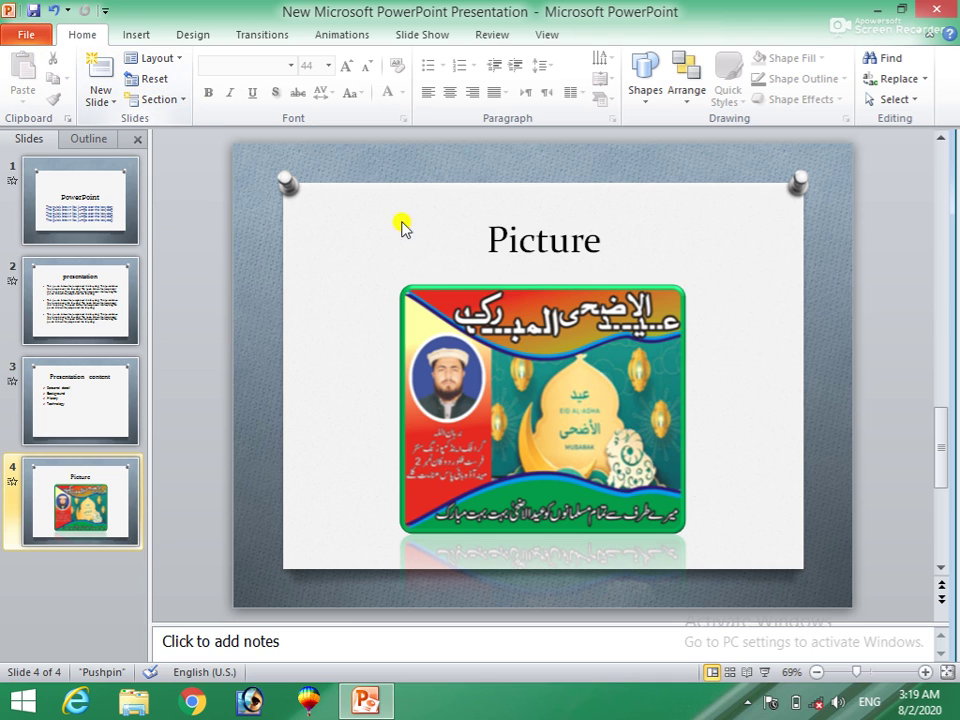
{"action": "left_click", "coordinate": [35, 36]}
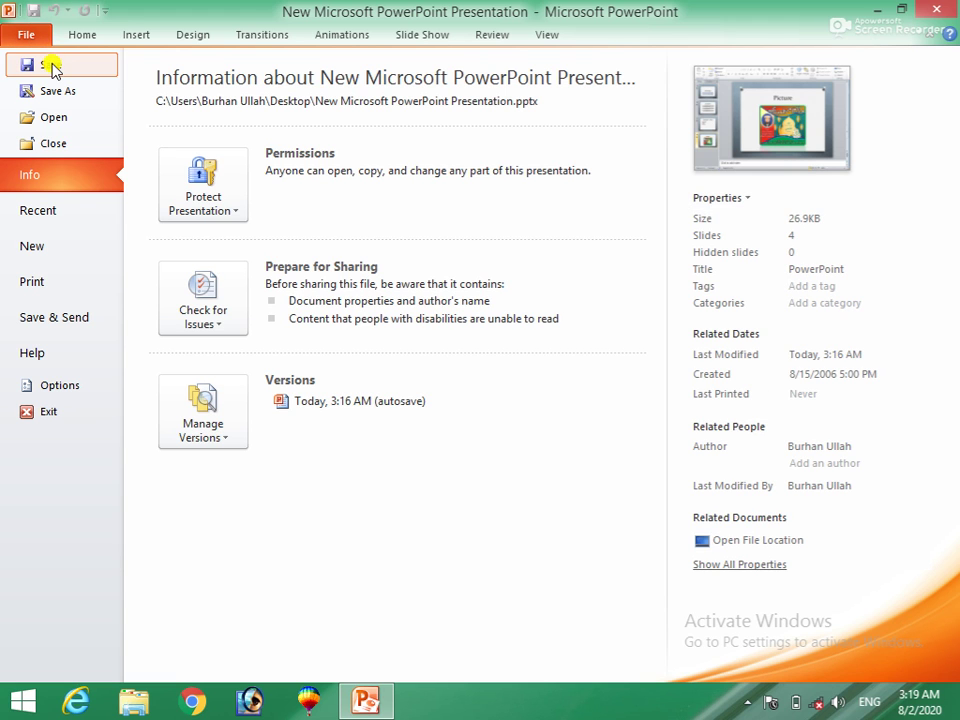
{"action": "left_click", "coordinate": [50, 65]}
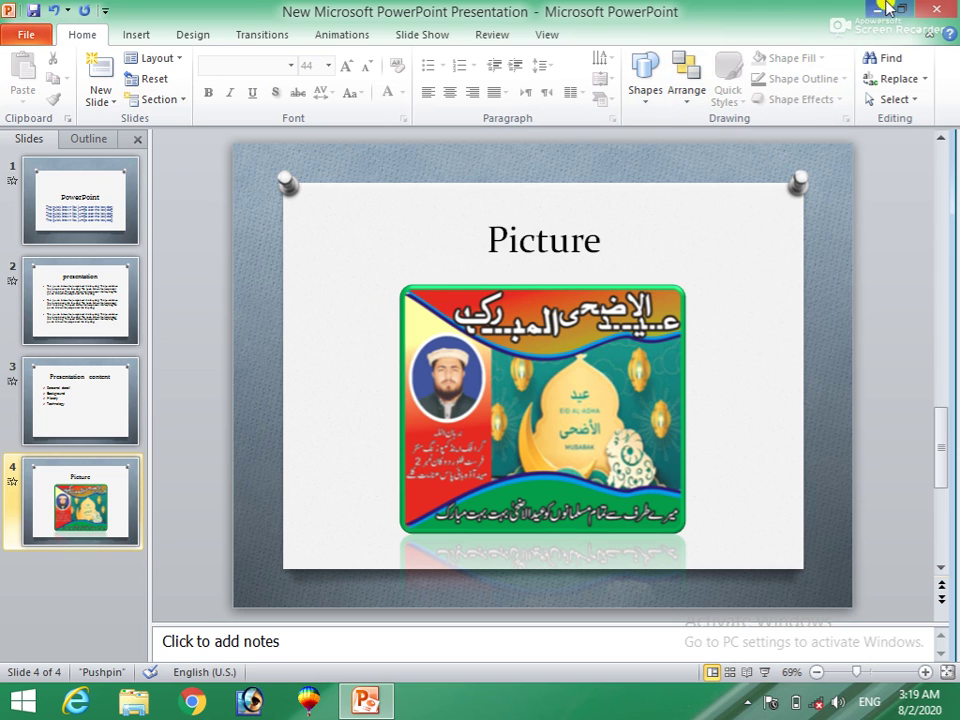
{"action": "left_click", "coordinate": [948, 10]}
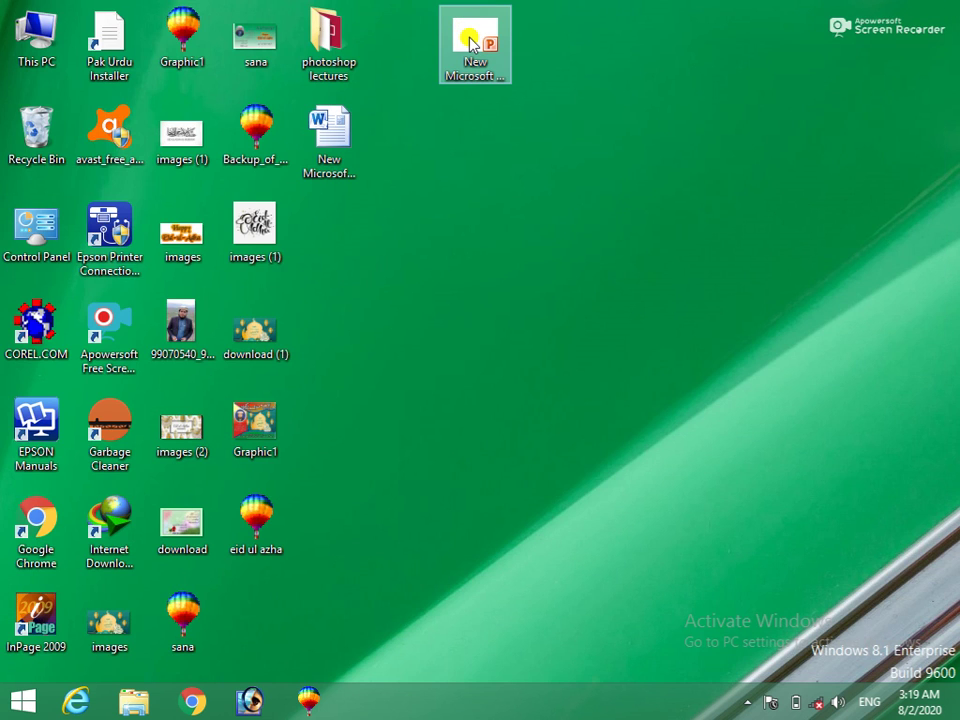
{"action": "double_click", "coordinate": [470, 40]}
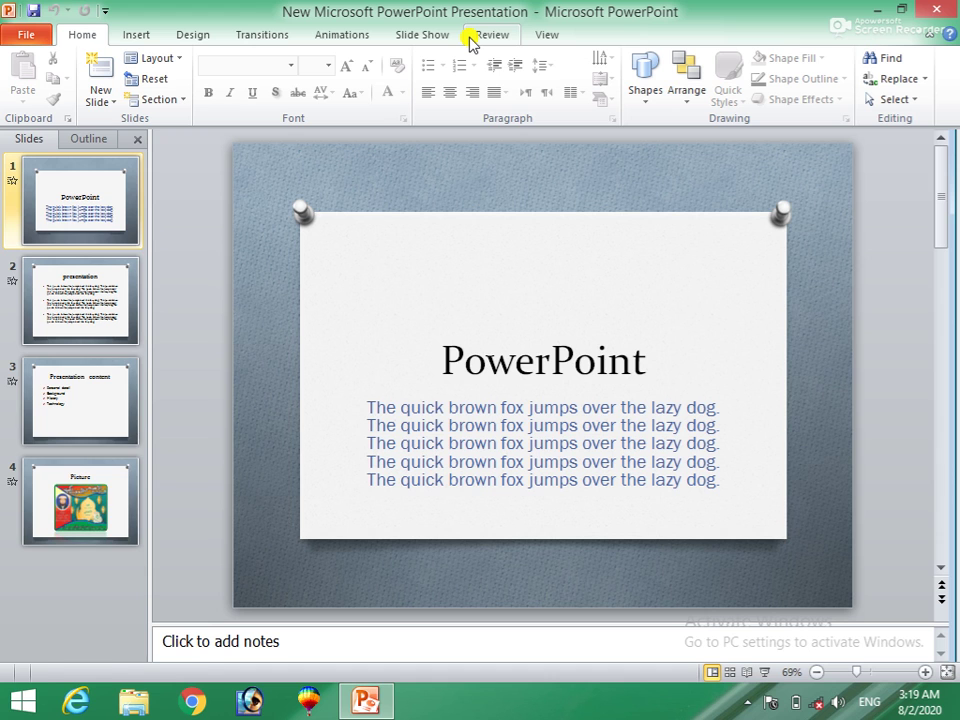
Publish the slides as a PDF file named 'presentation', then minimize PowerPoint to reveal the desktop
{"action": "left_click", "coordinate": [33, 36]}
{"action": "left_click", "coordinate": [52, 90]}
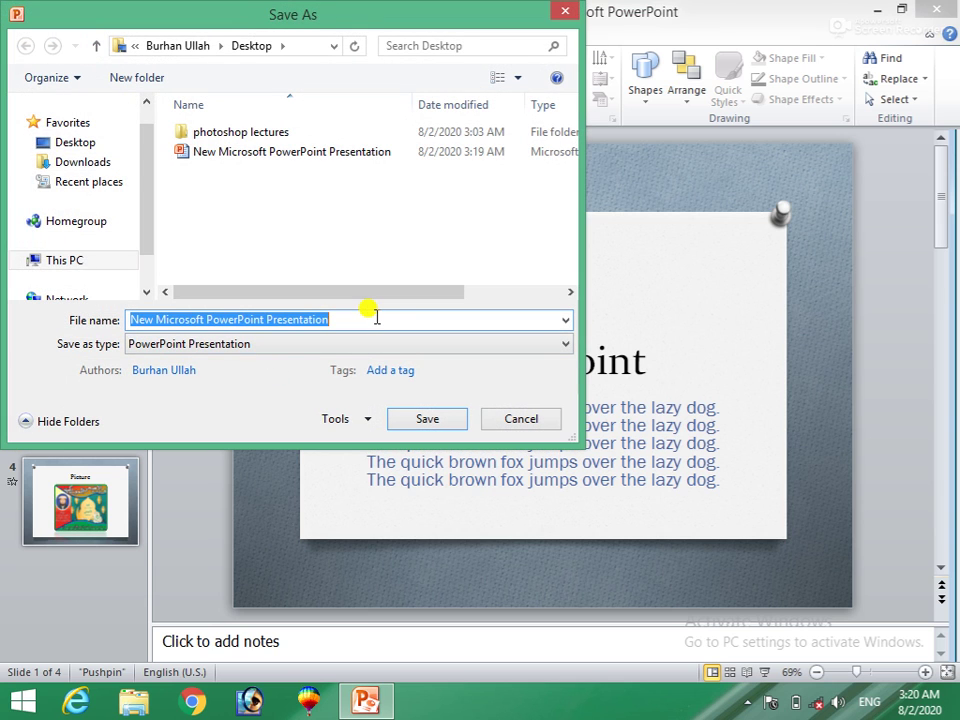
{"action": "type", "text": "pre"}
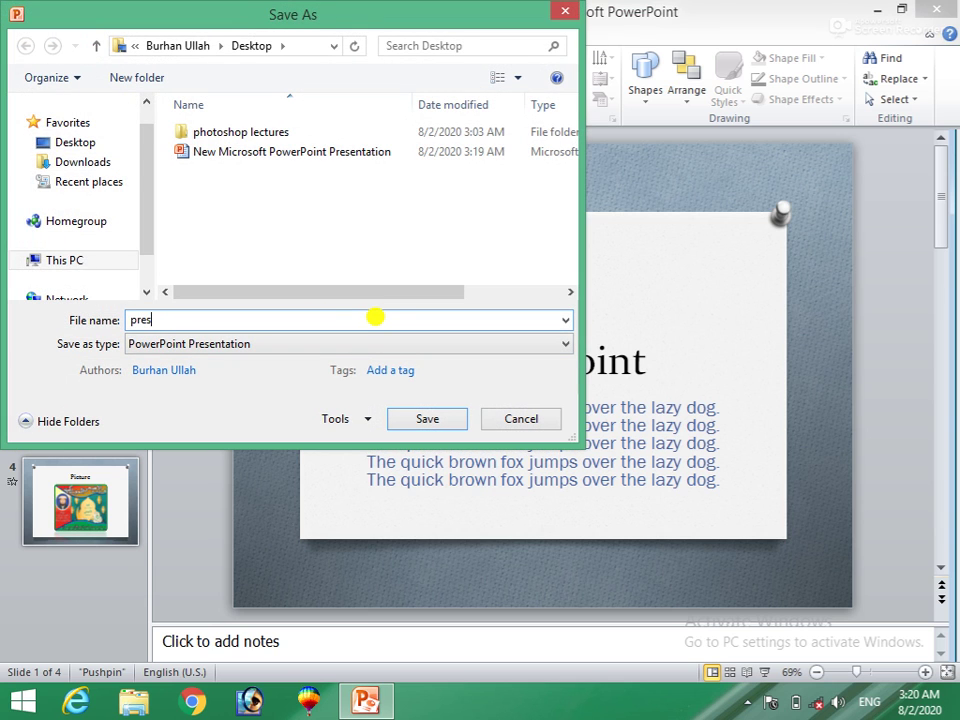
{"action": "left_click", "coordinate": [559, 343]}
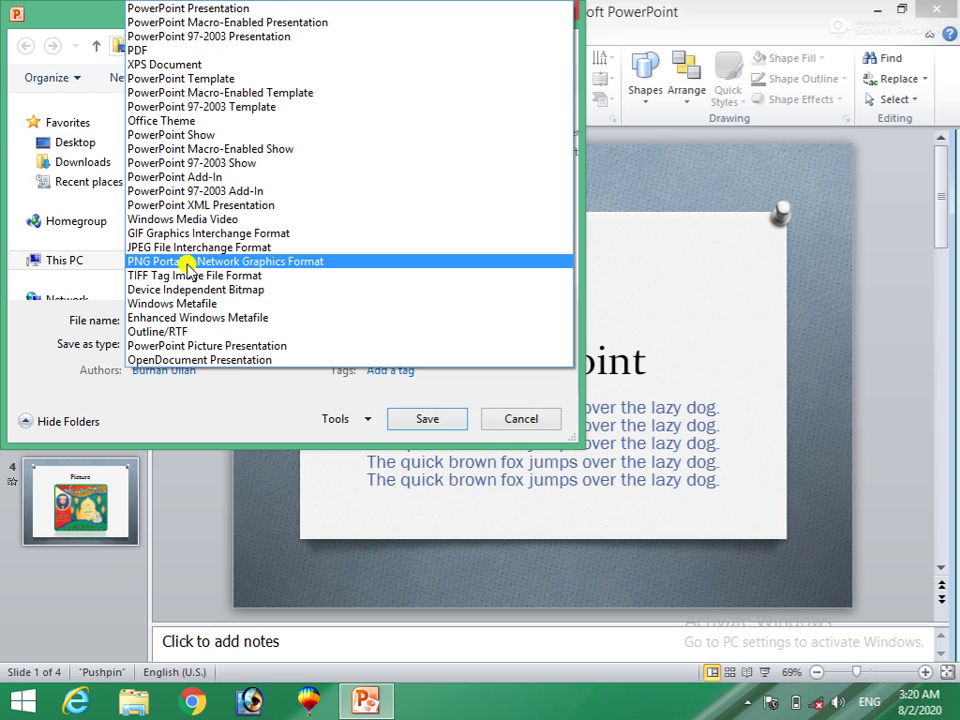
{"action": "left_click", "coordinate": [168, 52]}
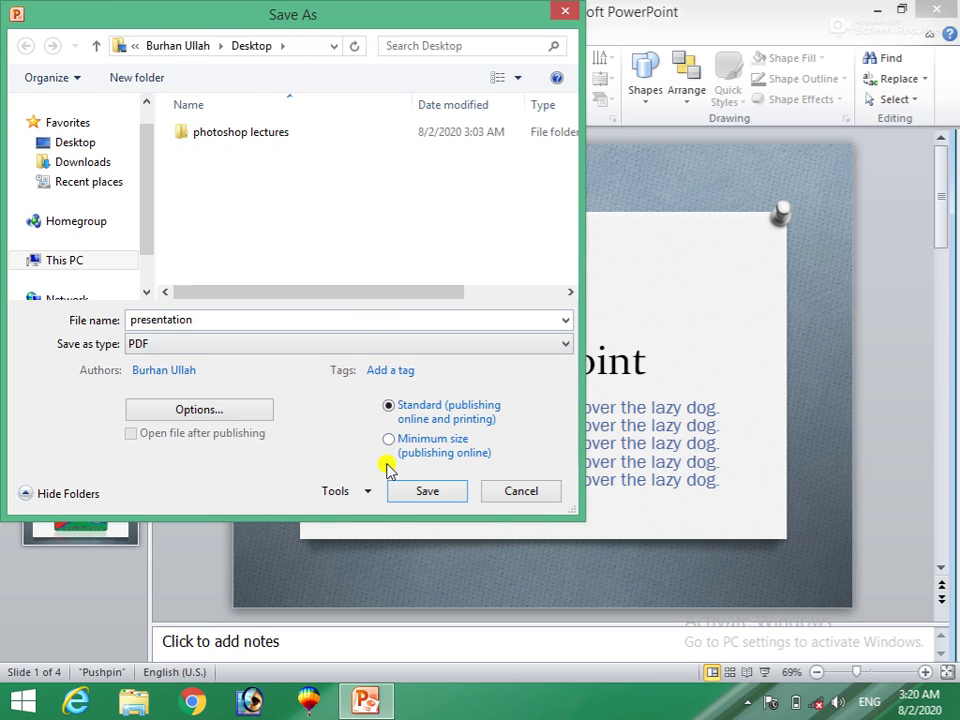
{"action": "left_click", "coordinate": [408, 489]}
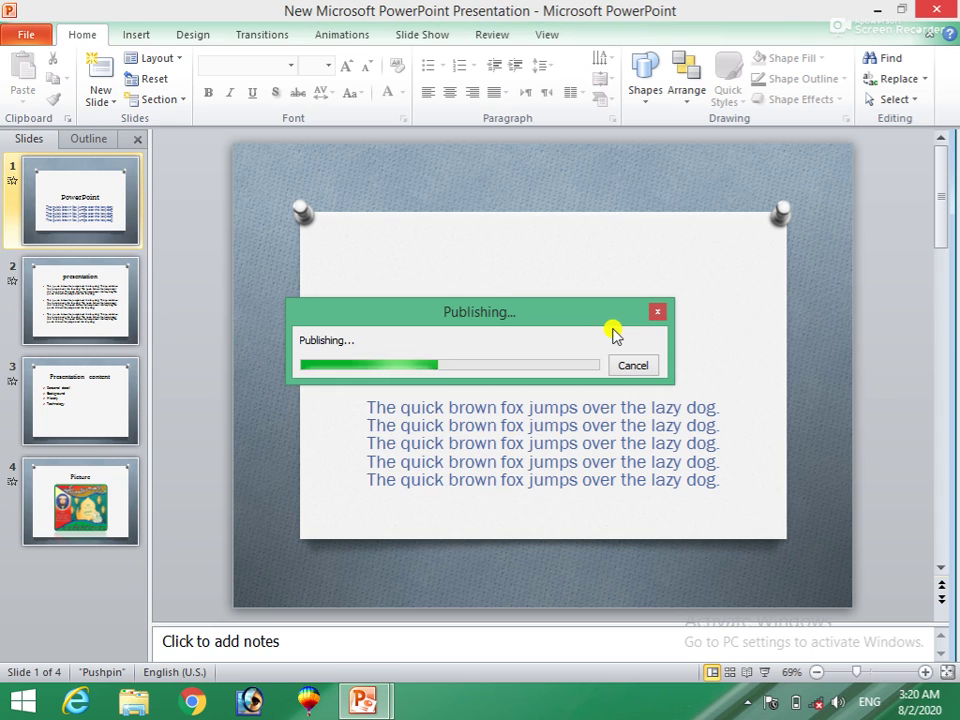
{"action": "left_click", "coordinate": [875, 12]}
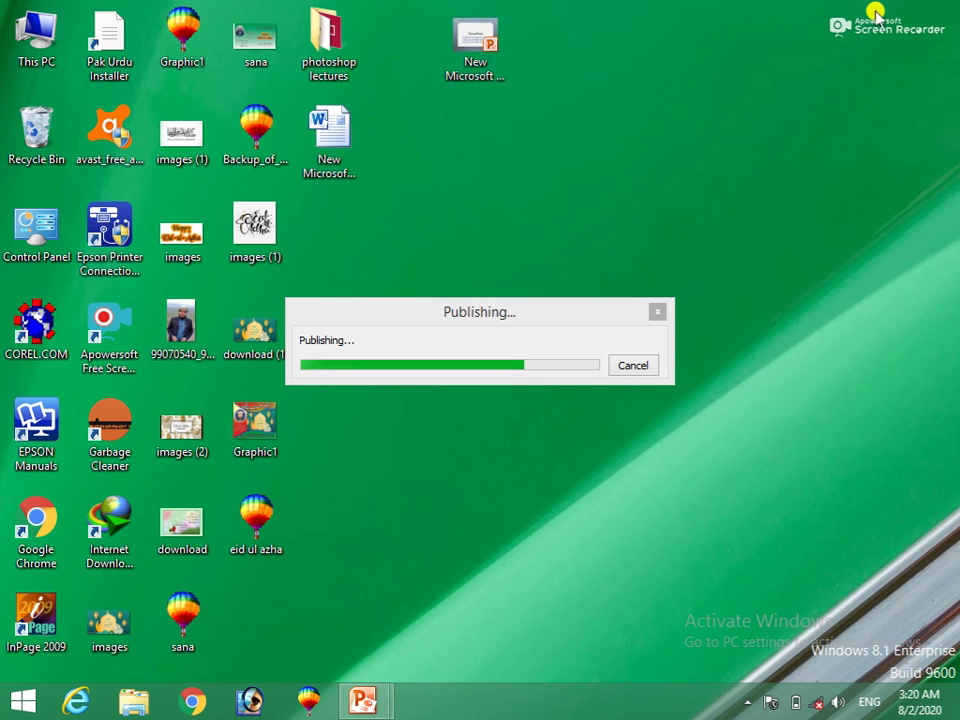
Open the photoshop lectures folder and try playing the MP4 screen recording
{"action": "double_click", "coordinate": [343, 47]}
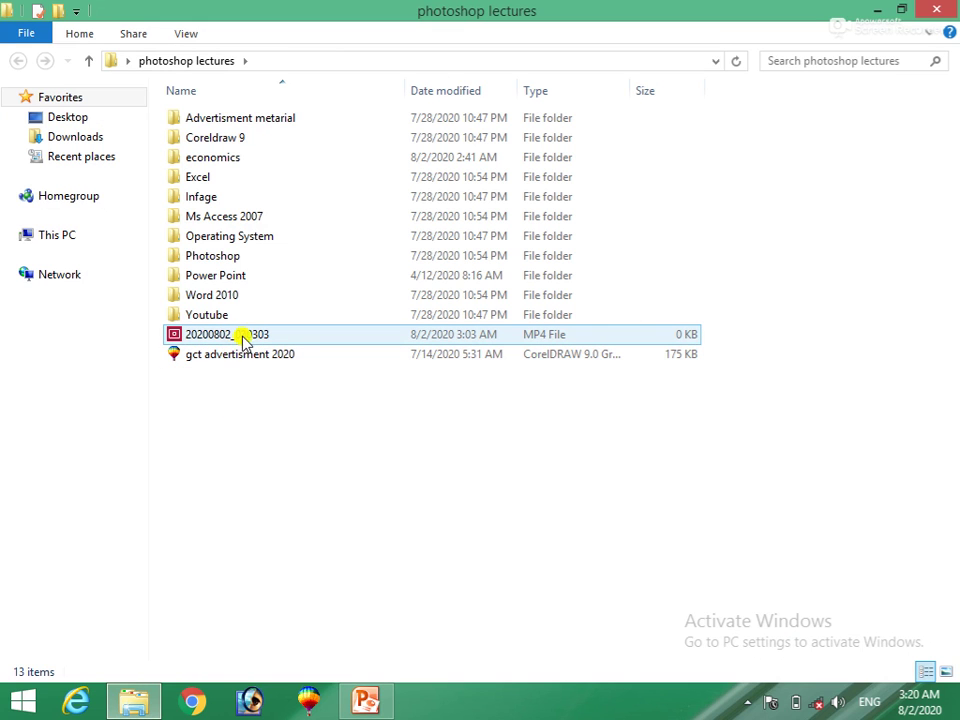
{"action": "double_click", "coordinate": [245, 340]}
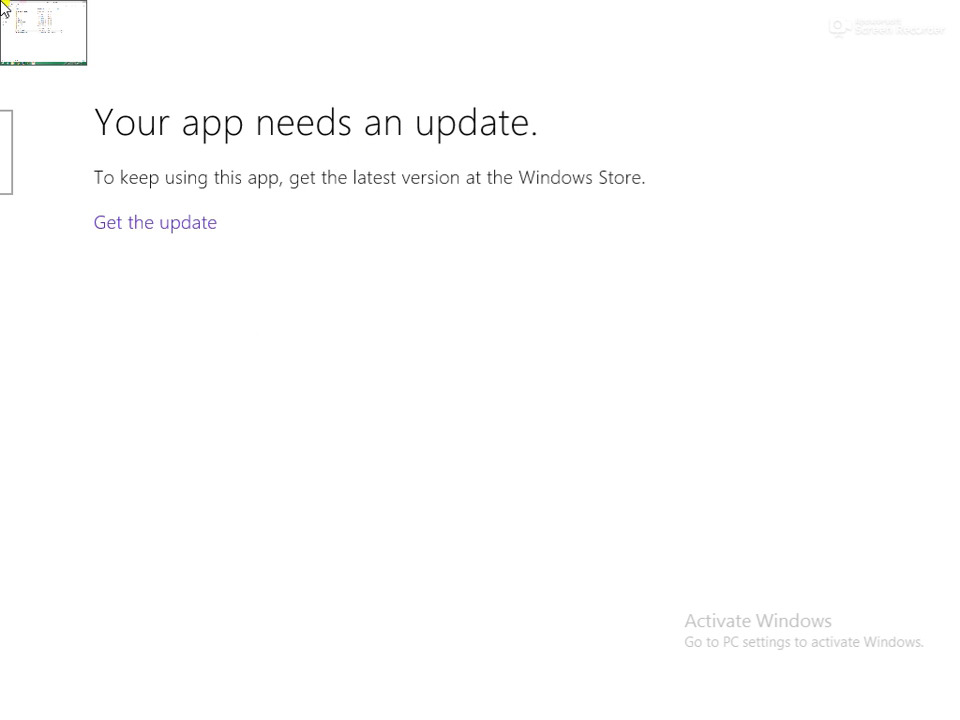
{"action": "left_click", "coordinate": [6, 12]}
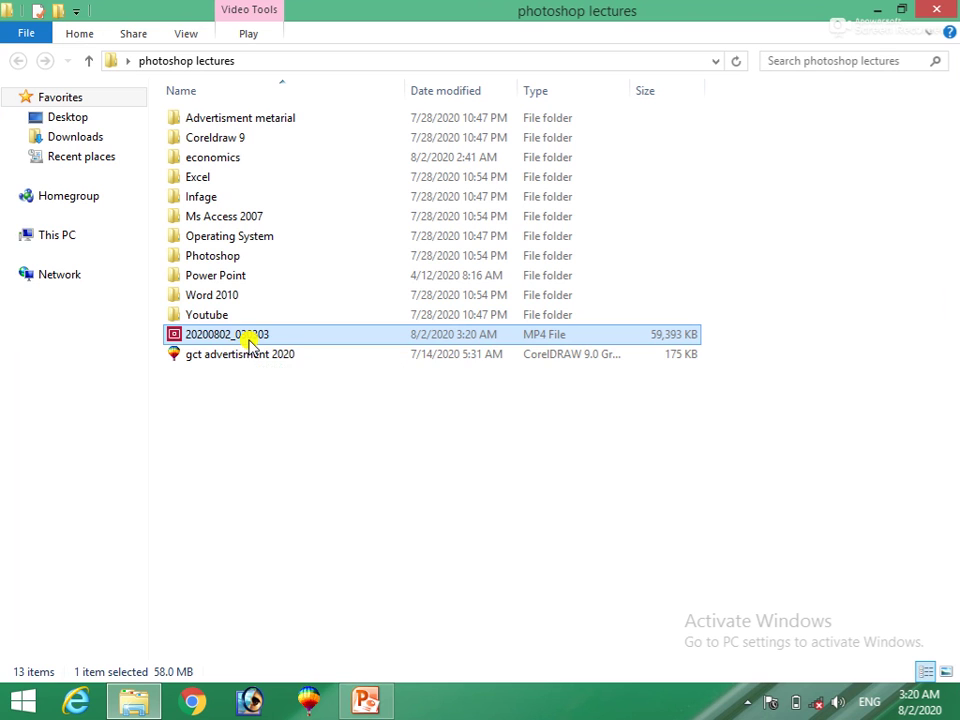
Open the MP4 file through its context menu, then close the photoshop lectures window
{"action": "right_click", "coordinate": [249, 338]}
{"action": "left_click", "coordinate": [302, 357]}
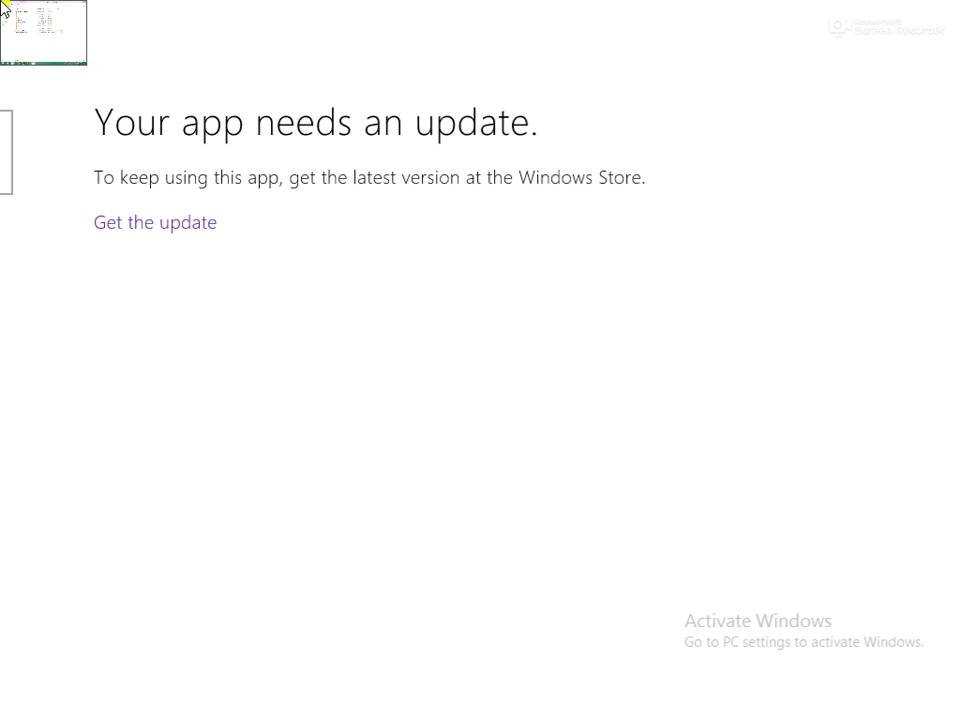
{"action": "left_click", "coordinate": [6, 13]}
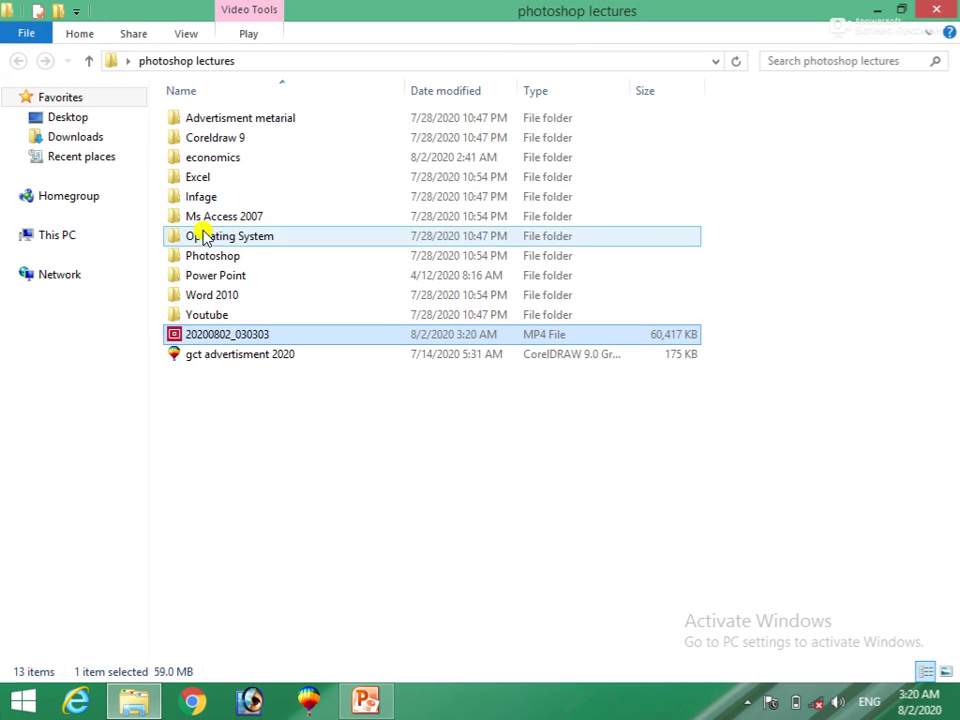
{"action": "left_click", "coordinate": [938, 8]}
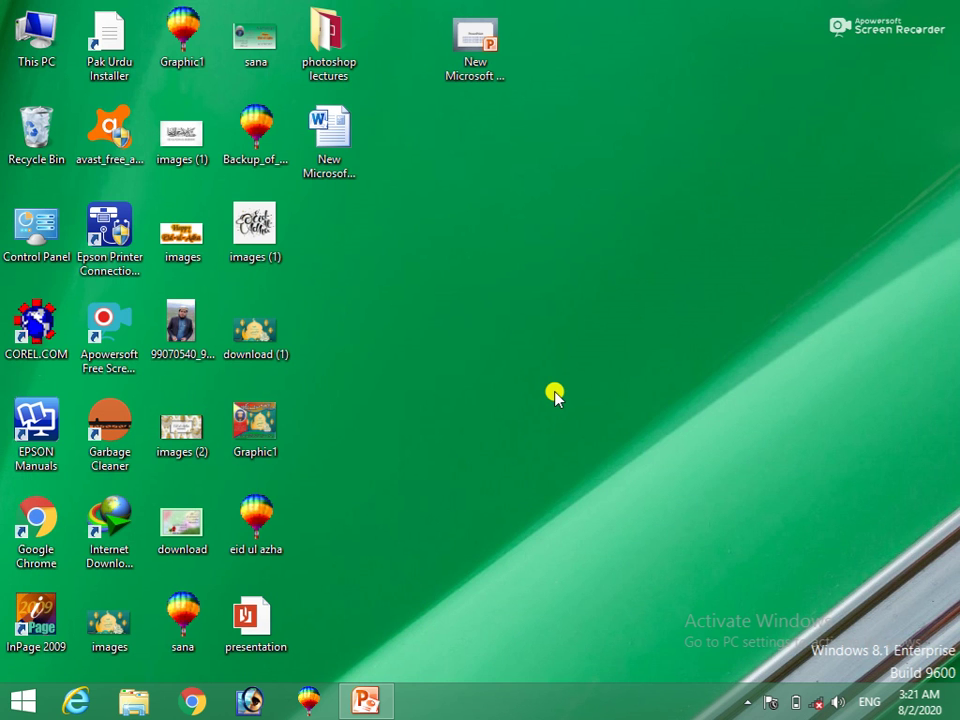